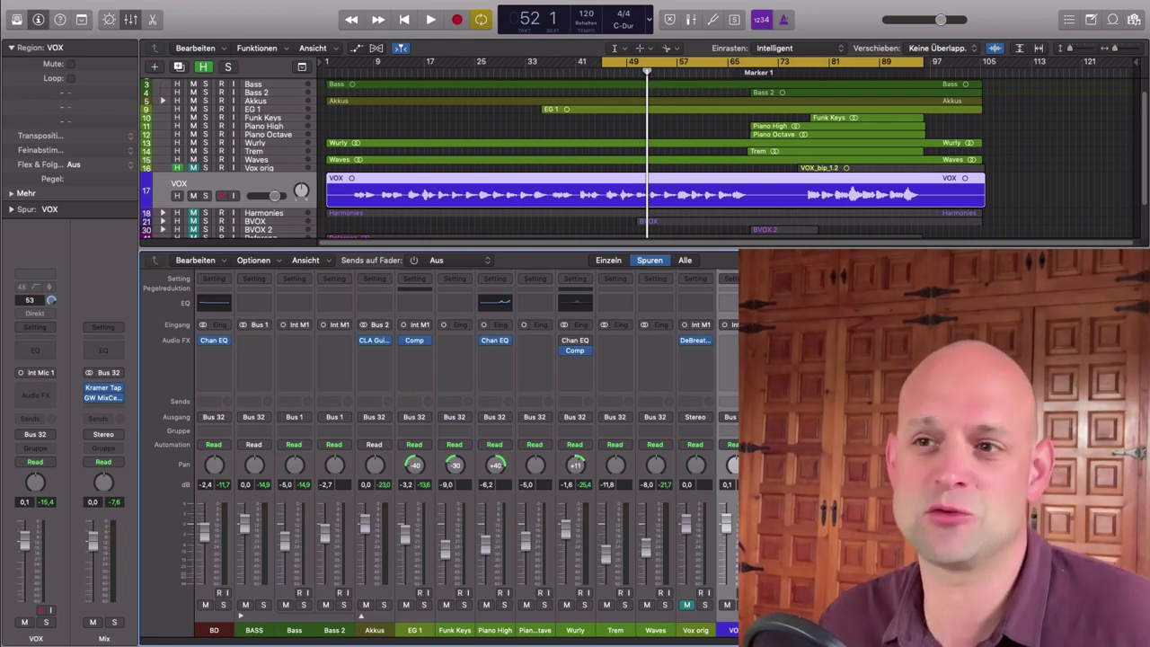
Step: Play the song, solo the VOX track and raise its volume fader to 1.0 dB
{"action": "key", "text": "space"}
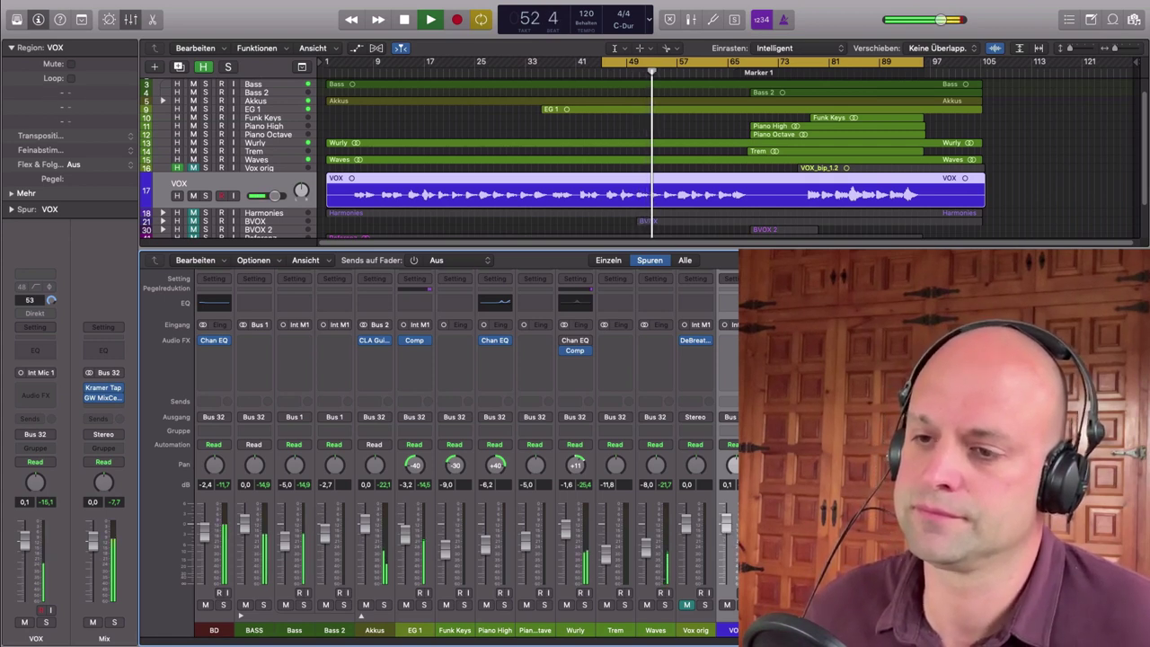
{"action": "key", "text": "s"}
{"action": "left_click_drag", "start_coordinate": [726, 527], "coordinate": [727, 524]}
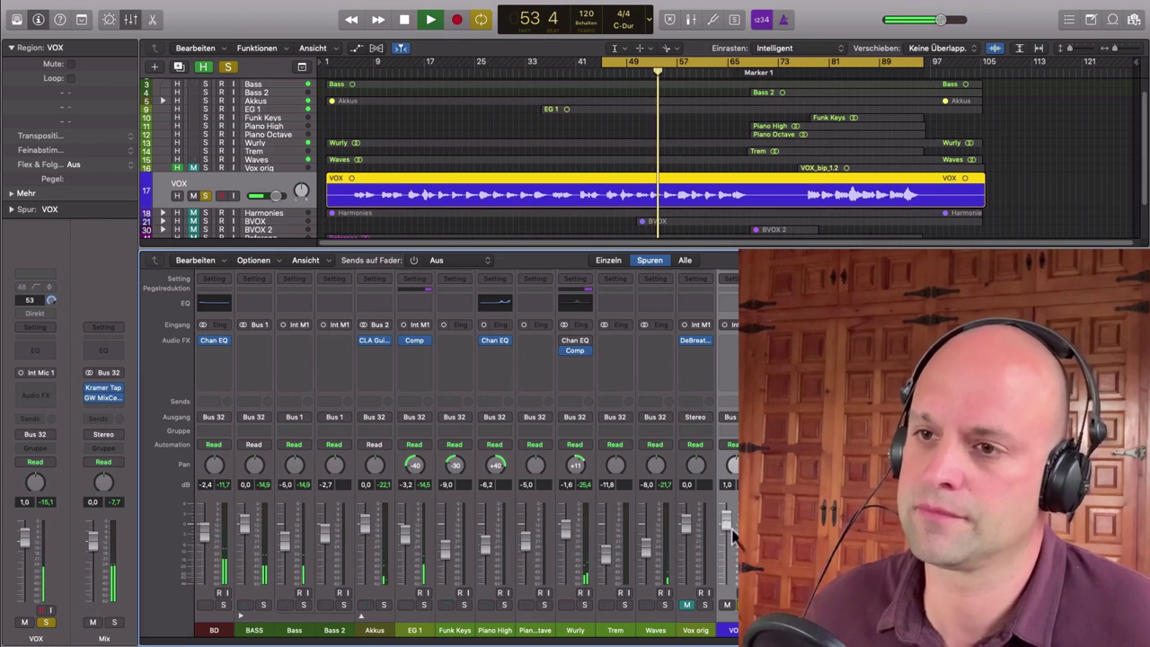
{"action": "key", "text": "space"}
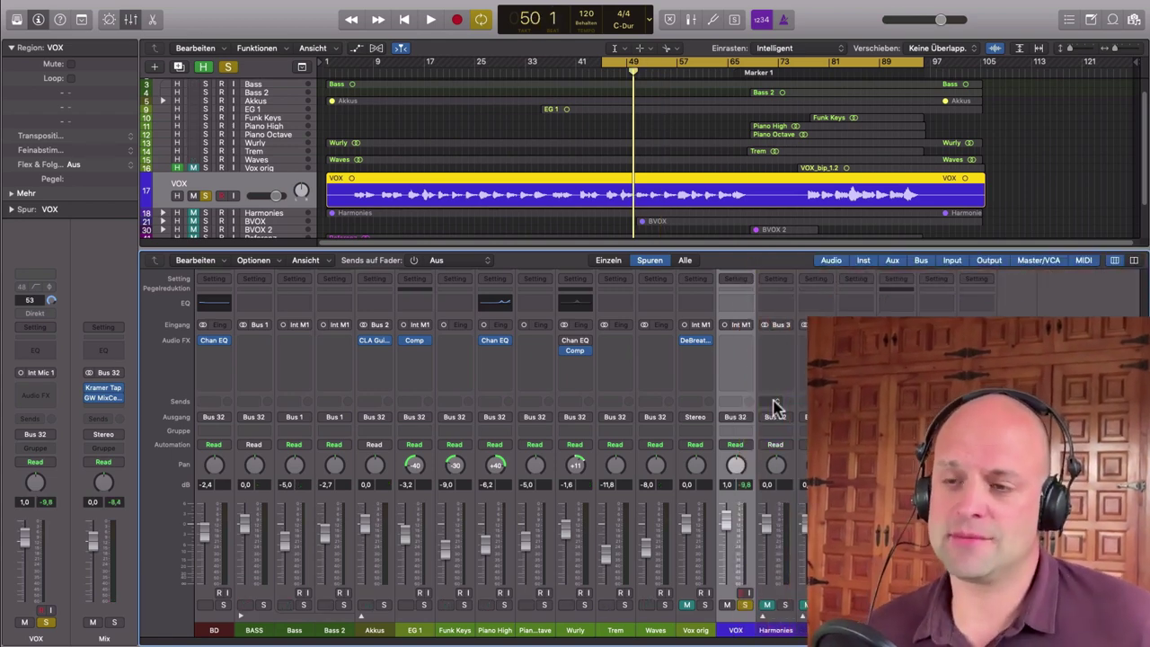
Step: Add a Channel EQ to VOX with an 80 Hz low cut, a -3 dB dip at 630 Hz and a +2 dB high shelf at 7900 Hz
{"action": "left_click", "coordinate": [742, 306]}
{"action": "left_click_drag", "start_coordinate": [358, 36], "coordinate": [737, 173]}
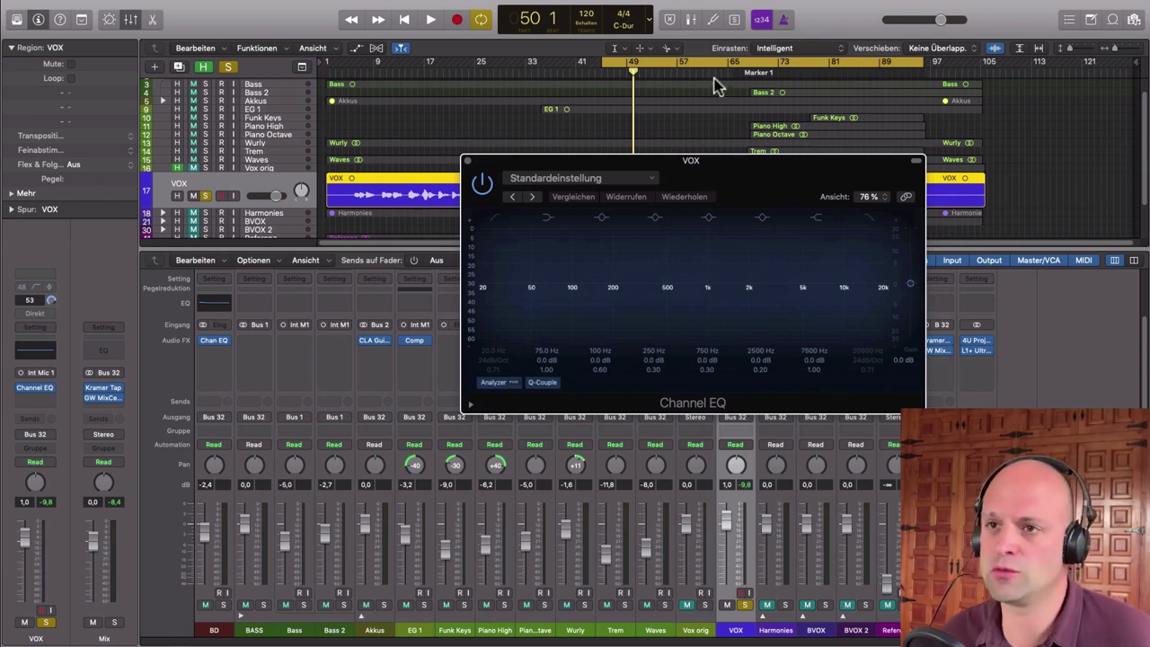
{"action": "key", "text": "space"}
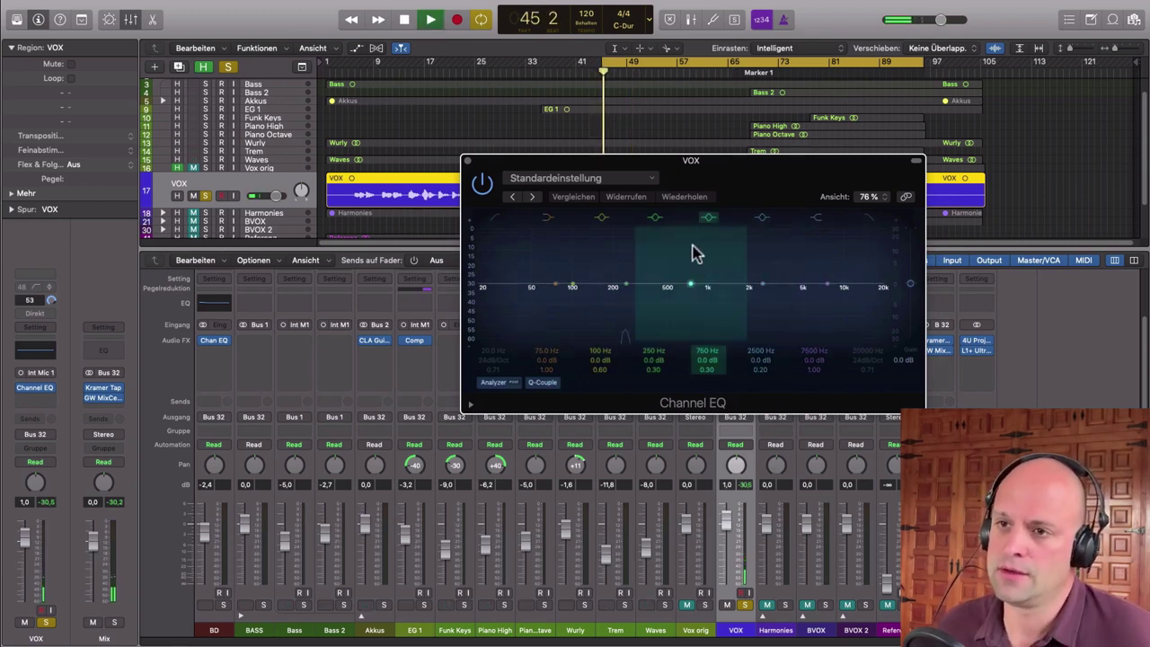
{"action": "mouse_move", "coordinate": [775, 189]}
{"action": "left_mouse_down"}
{"action": "mouse_move", "coordinate": [826, 185]}
{"action": "mouse_move", "coordinate": [785, 183]}
{"action": "left_mouse_up"}
{"action": "left_click_drag", "start_coordinate": [636, 288], "coordinate": [731, 269]}
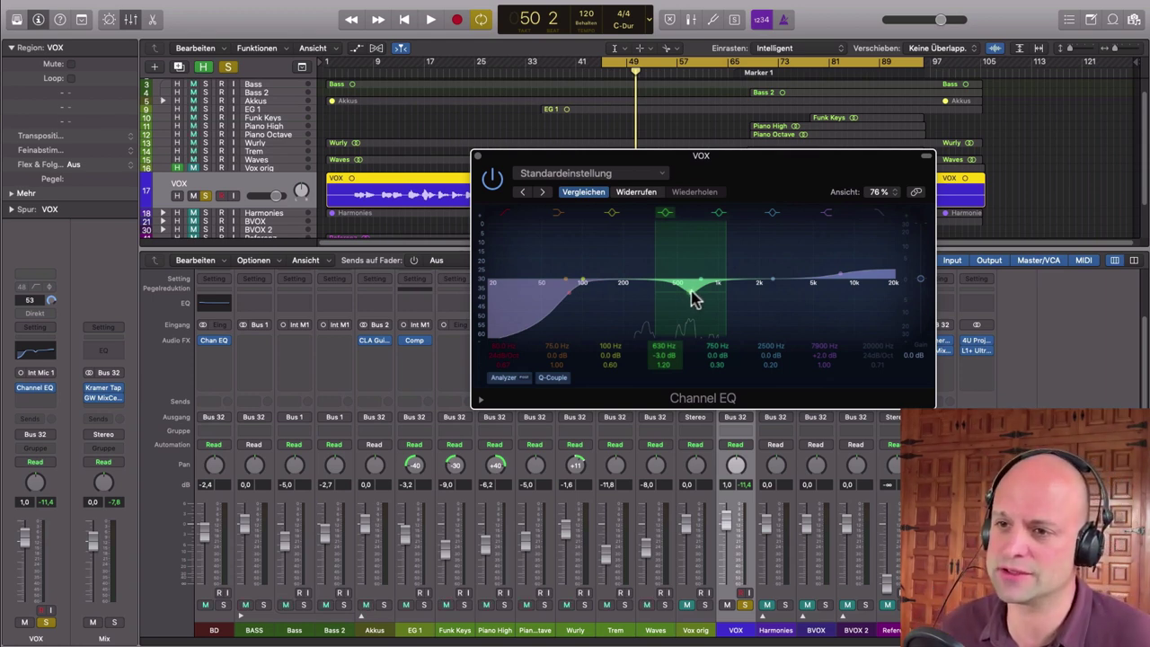
Step: Audition the soloed vocal, shift the Channel EQ's mid dip to 670 Hz and raise the VOX fader to 1.6 dB
{"action": "key", "text": "space"}
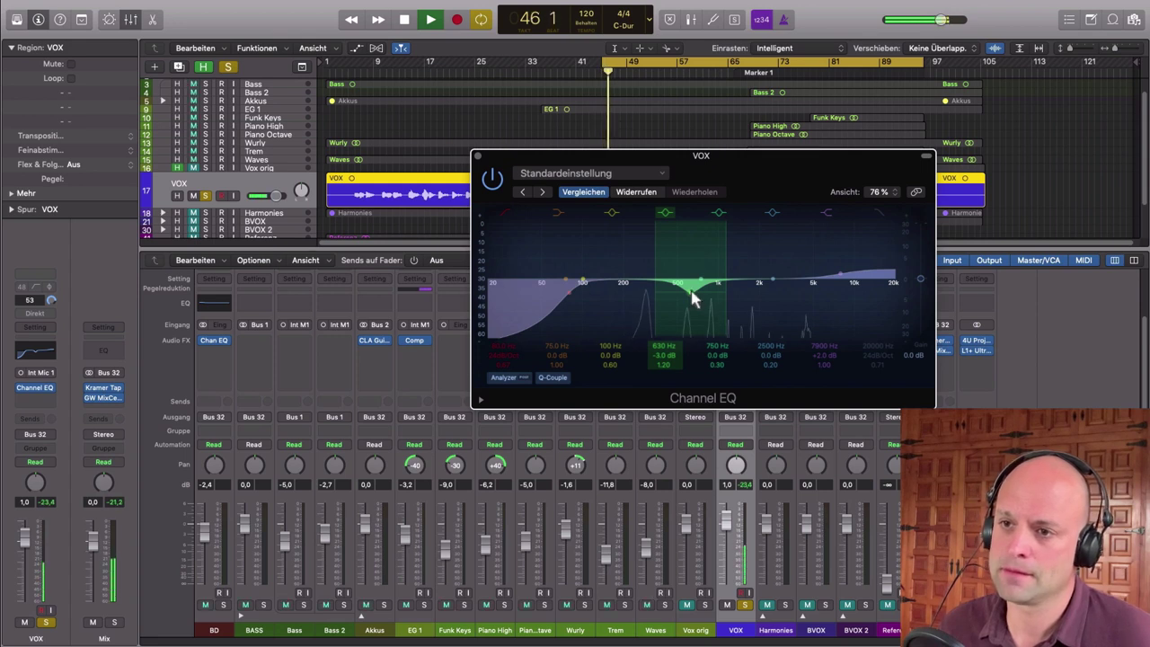
{"action": "mouse_move", "coordinate": [693, 293]}
{"action": "left_mouse_down"}
{"action": "mouse_move", "coordinate": [696, 271]}
{"action": "mouse_move", "coordinate": [693, 300]}
{"action": "mouse_move", "coordinate": [696, 290]}
{"action": "left_mouse_up"}
{"action": "key", "text": "space"}
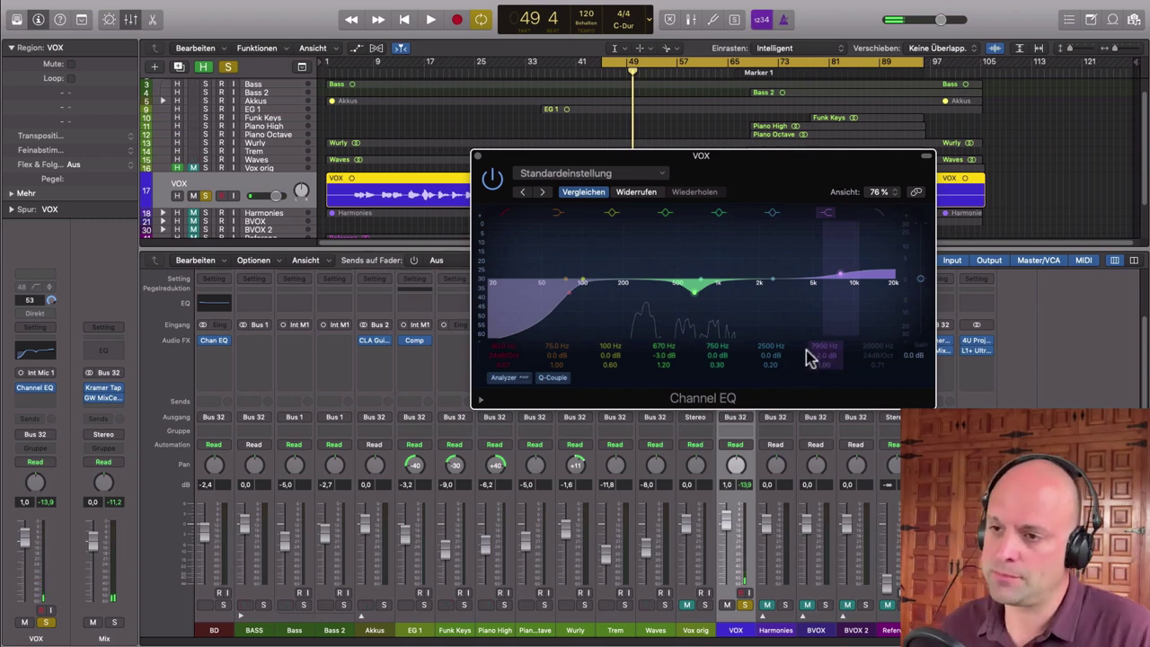
{"action": "left_click_drag", "start_coordinate": [801, 178], "coordinate": [833, 178]}
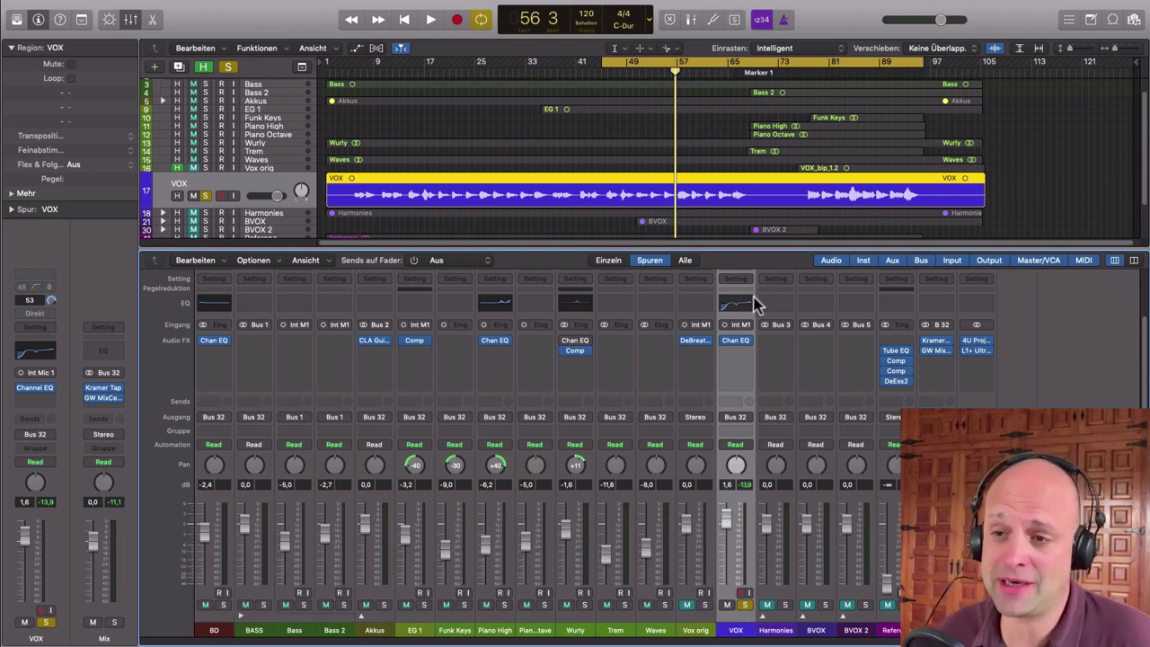
Step: Bypass the Channel EQ on VOX and insert a Vintage Console EQ in the slot below it
{"action": "left_click", "coordinate": [745, 354]}
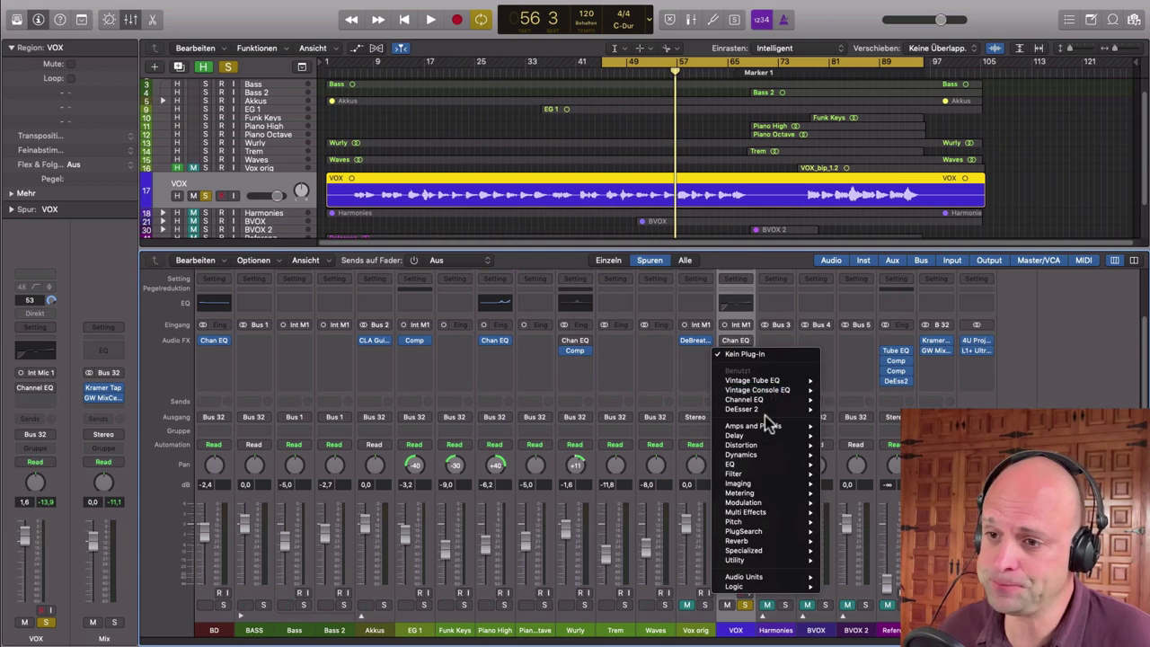
{"action": "mouse_move", "coordinate": [767, 410]}
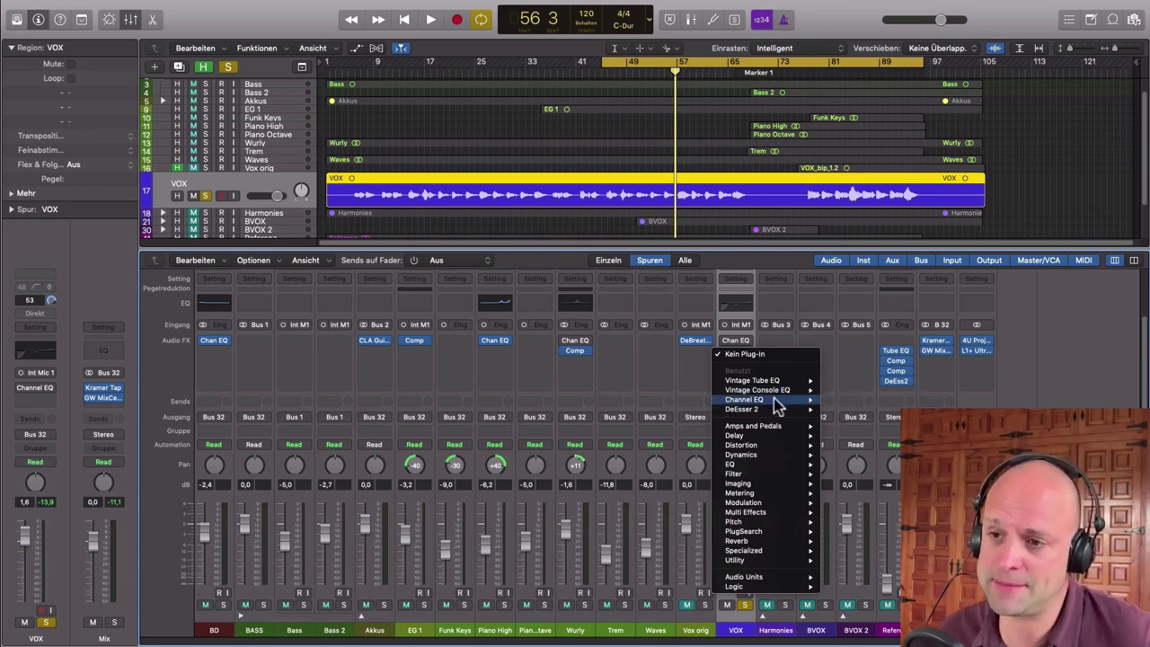
{"action": "left_click", "coordinate": [829, 390]}
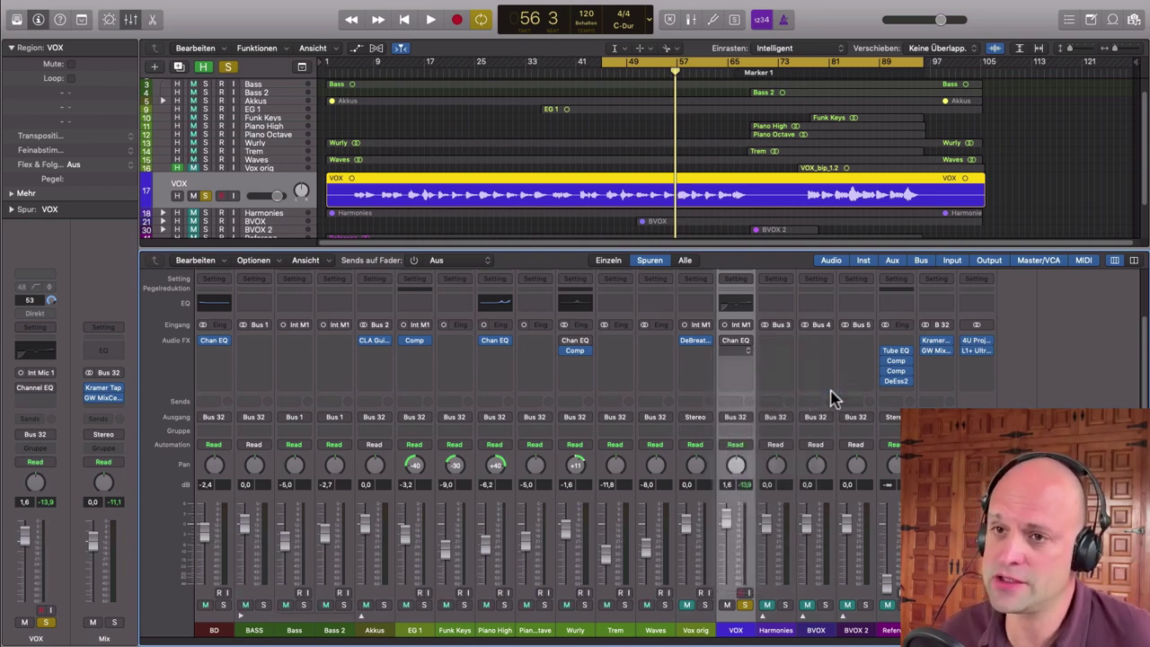
{"action": "left_click_drag", "start_coordinate": [409, 52], "coordinate": [747, 209]}
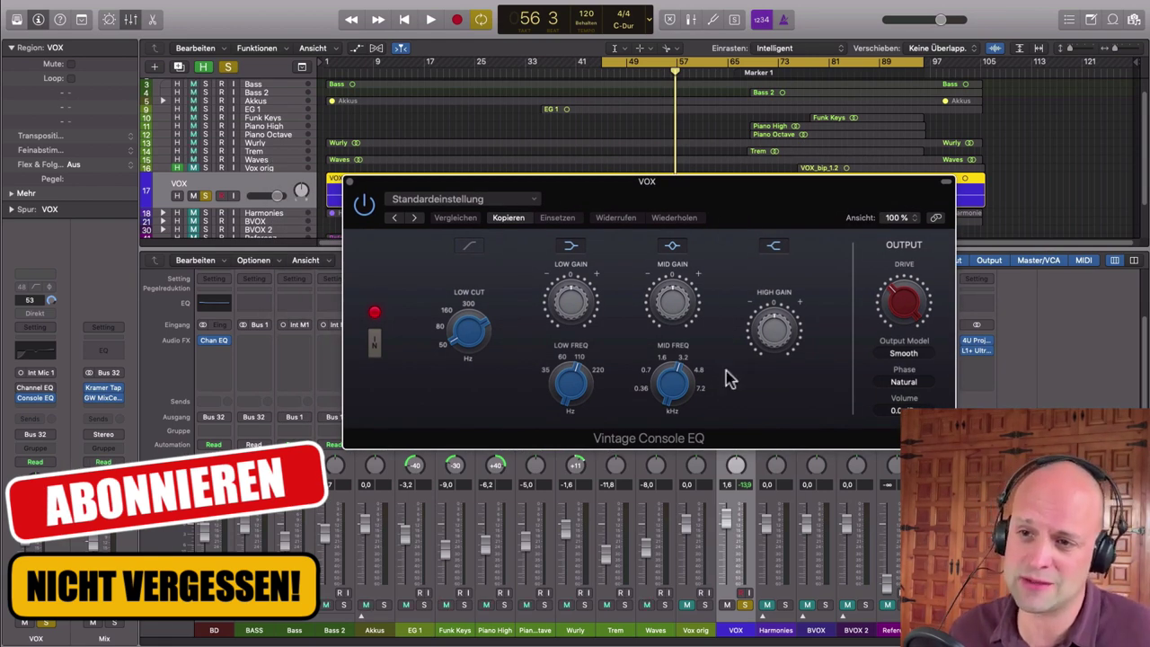
Step: Reopen the VOX Channel EQ and arrange it side by side with the Vintage Console EQ for reference
{"action": "left_click_drag", "start_coordinate": [732, 232], "coordinate": [789, 388]}
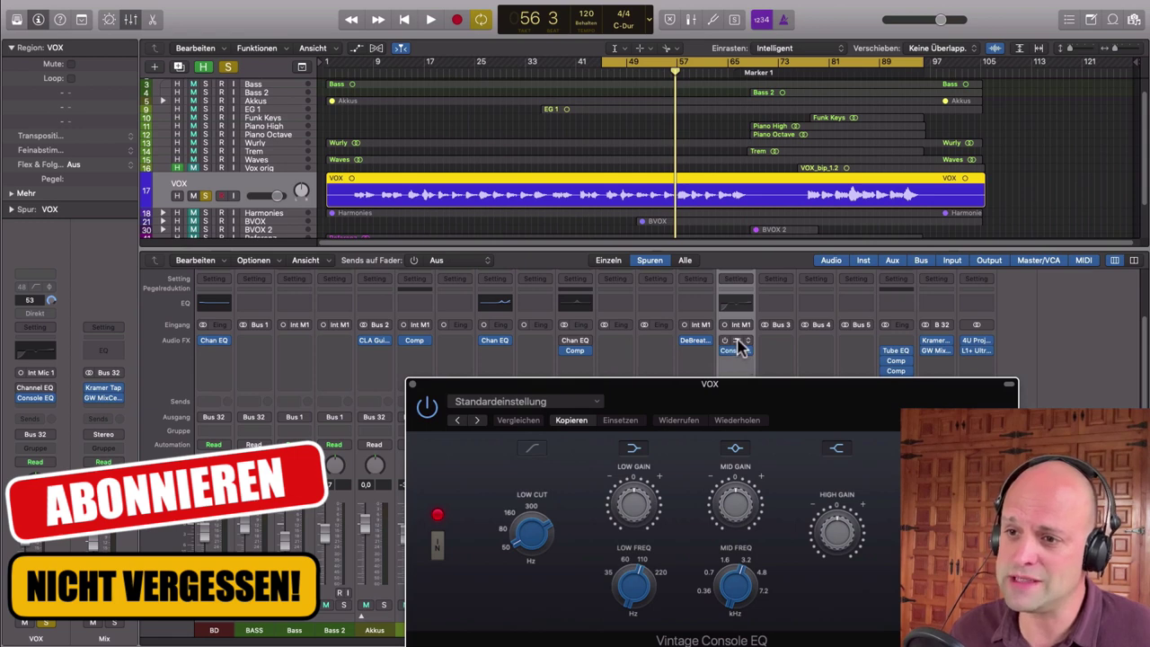
{"action": "left_click", "coordinate": [735, 342]}
{"action": "left_click_drag", "start_coordinate": [372, 128], "coordinate": [346, 96]}
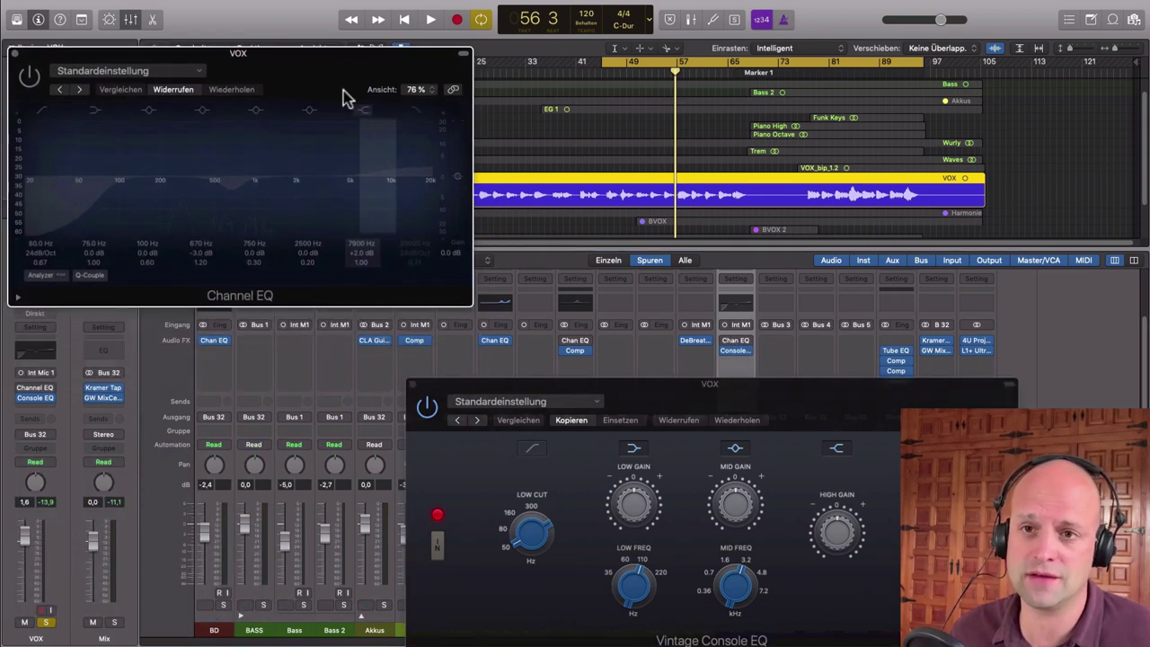
{"action": "left_click_drag", "start_coordinate": [663, 402], "coordinate": [764, 96]}
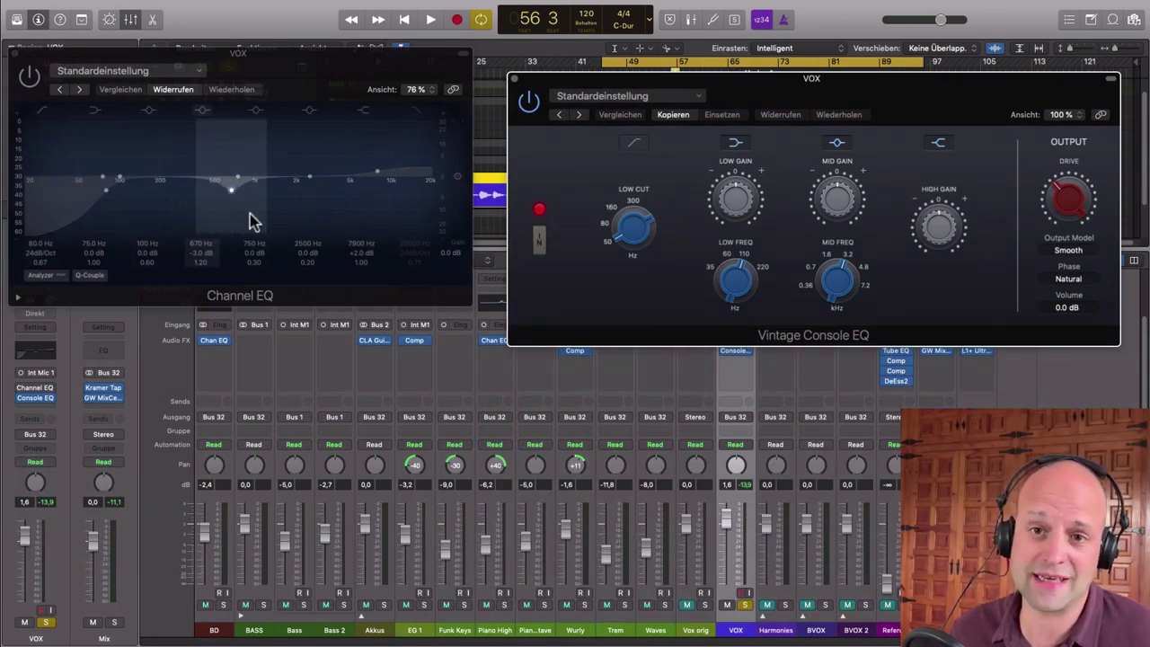
{"action": "left_click_drag", "start_coordinate": [410, 77], "coordinate": [417, 129]}
{"action": "left_click_drag", "start_coordinate": [748, 78], "coordinate": [726, 109]}
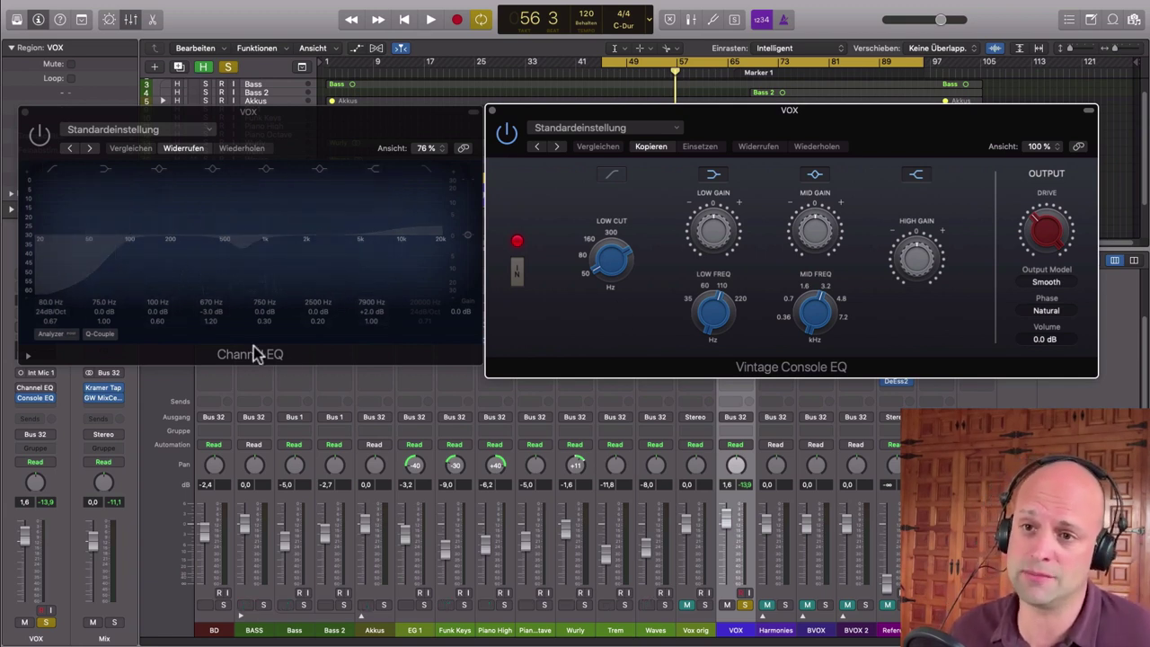
Step: Enable the Vintage Console EQ's low cut at about 80 Hz and set its Mid Freq to about 0.7 kHz
{"action": "left_click", "coordinate": [614, 176]}
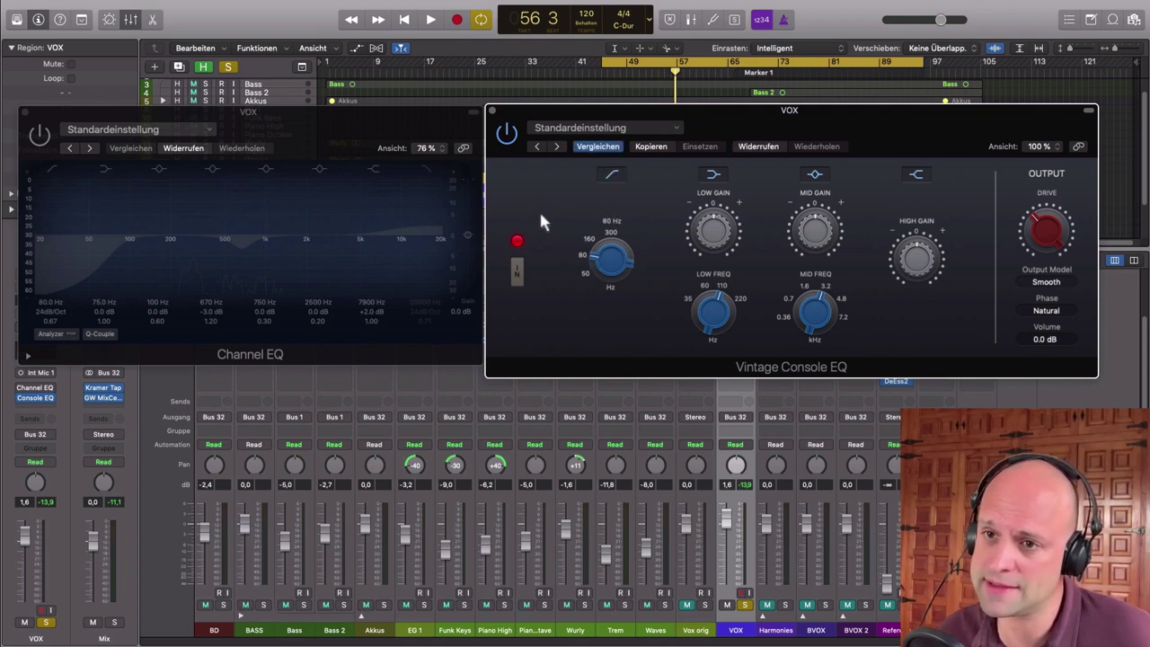
{"action": "left_click_drag", "start_coordinate": [608, 259], "coordinate": [611, 262]}
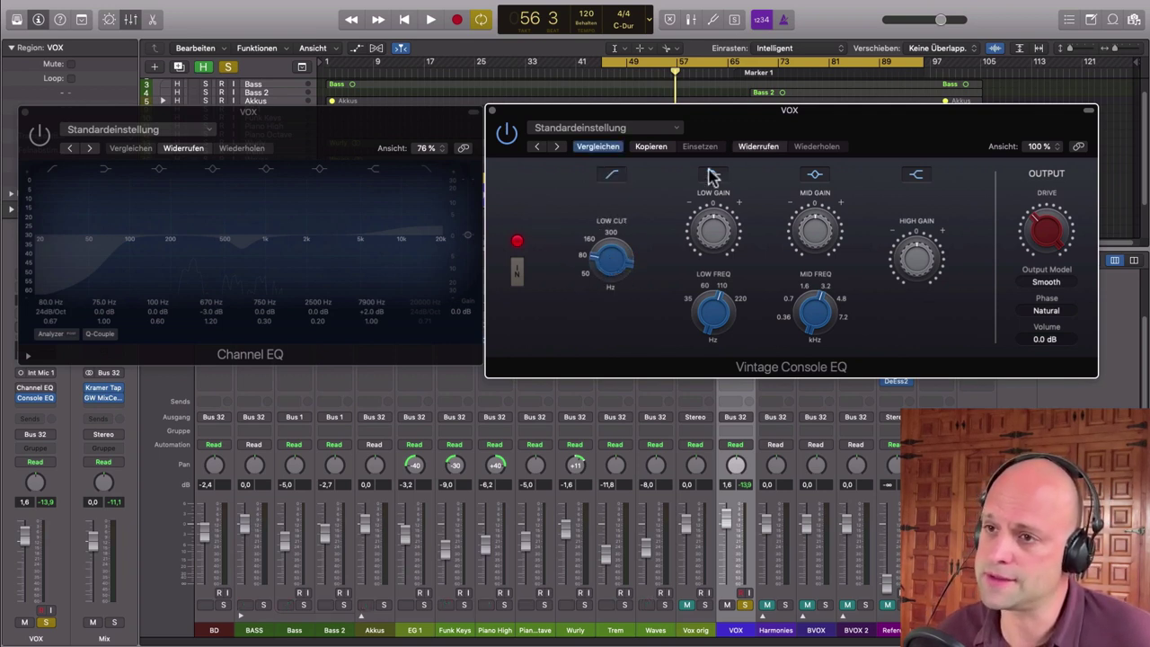
{"action": "mouse_move", "coordinate": [828, 220]}
{"action": "mouse_move", "coordinate": [813, 314]}
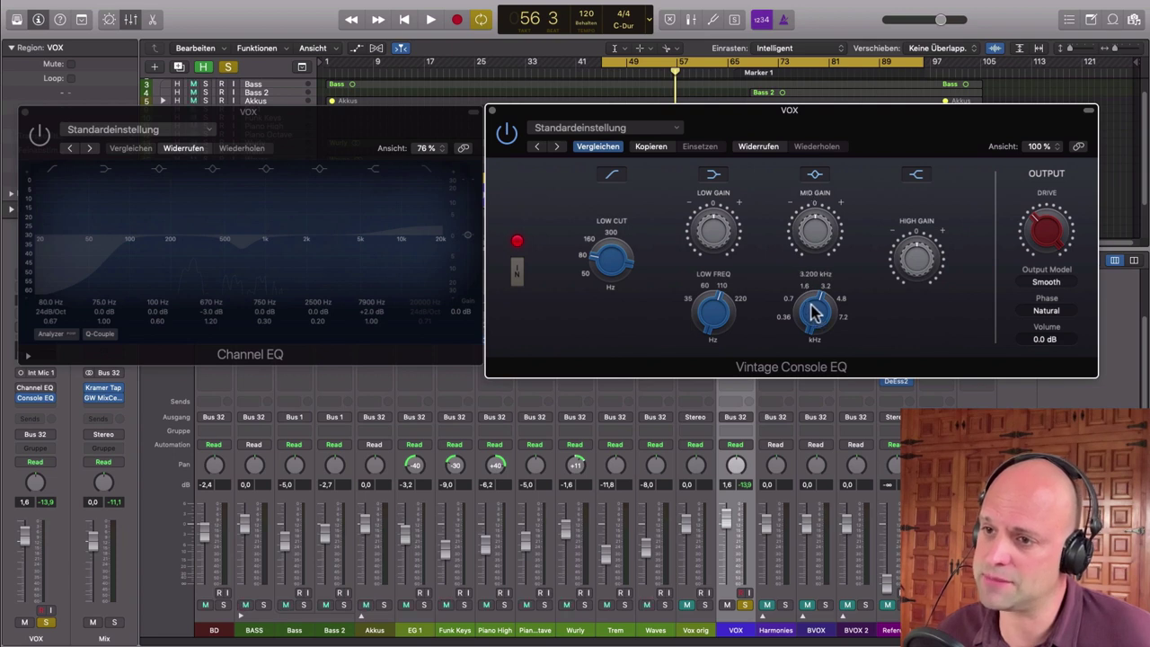
{"action": "left_click_drag", "start_coordinate": [818, 372], "coordinate": [824, 343]}
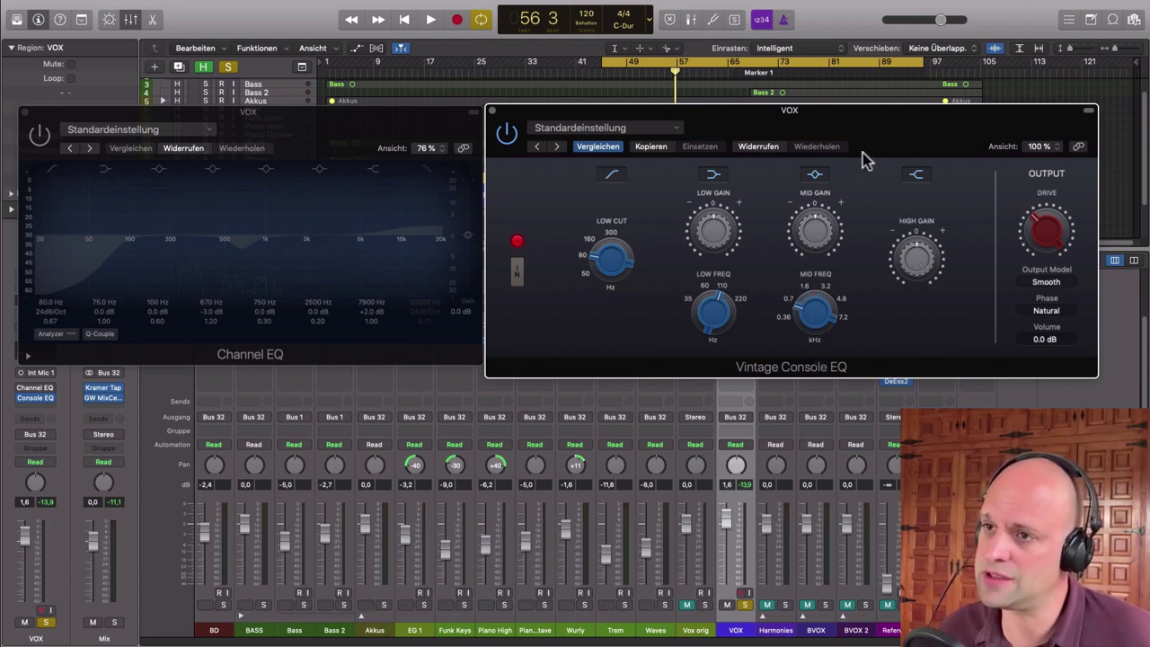
{"action": "left_click_drag", "start_coordinate": [871, 126], "coordinate": [891, 141]}
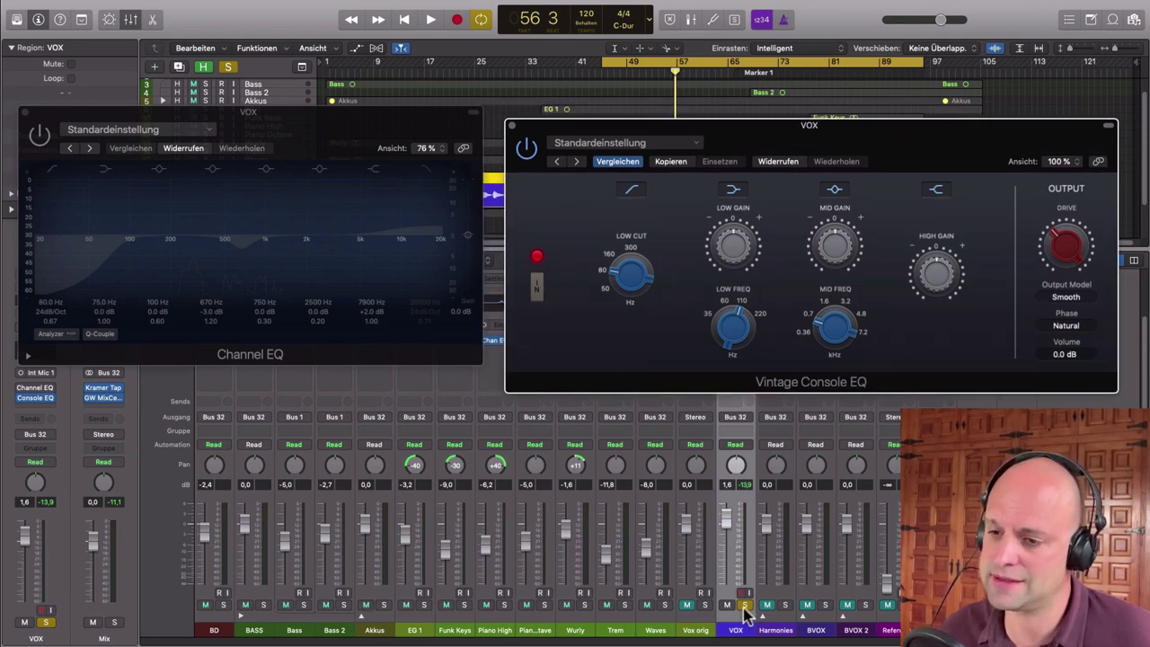
Step: Play the soloed vocal, lower the Console EQ's Mid Gain and boost its High Gain, comparing the sound with the EQ switched out
{"action": "key", "text": "space"}
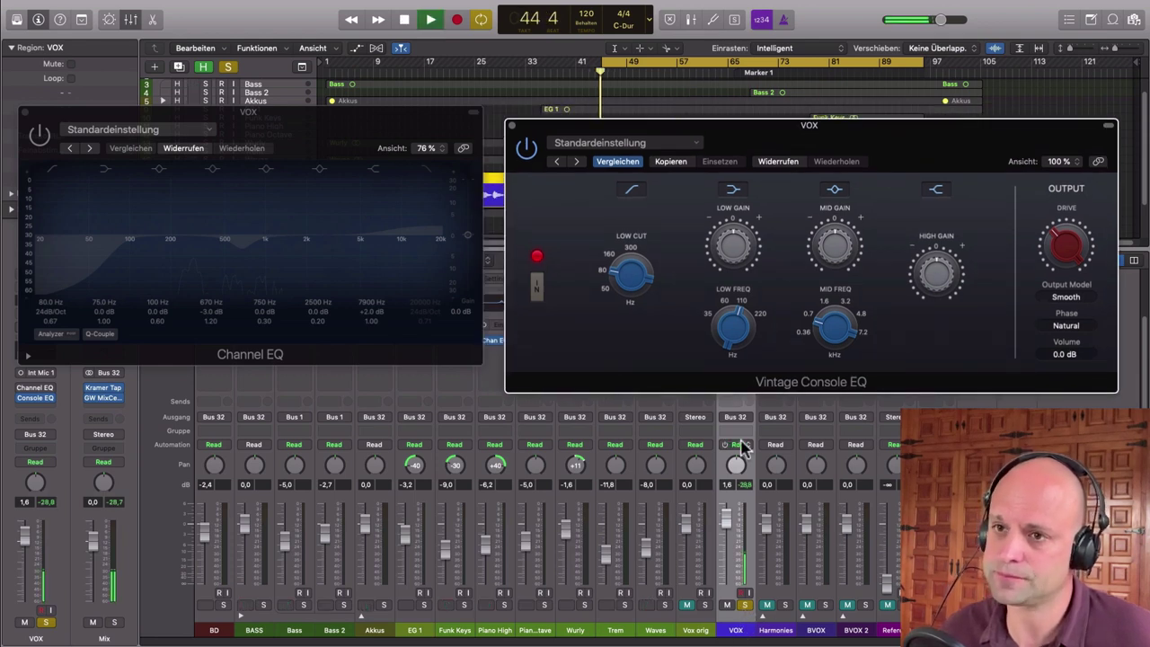
{"action": "left_click", "coordinate": [538, 286]}
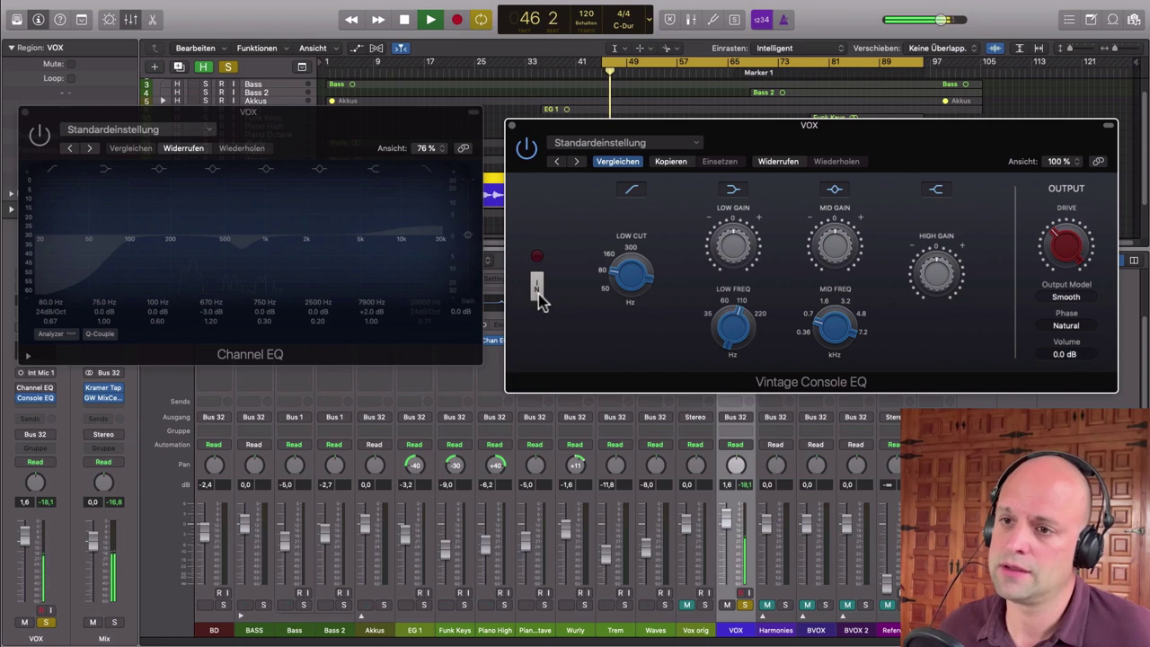
{"action": "left_click", "coordinate": [537, 289]}
{"action": "left_click", "coordinate": [538, 289]}
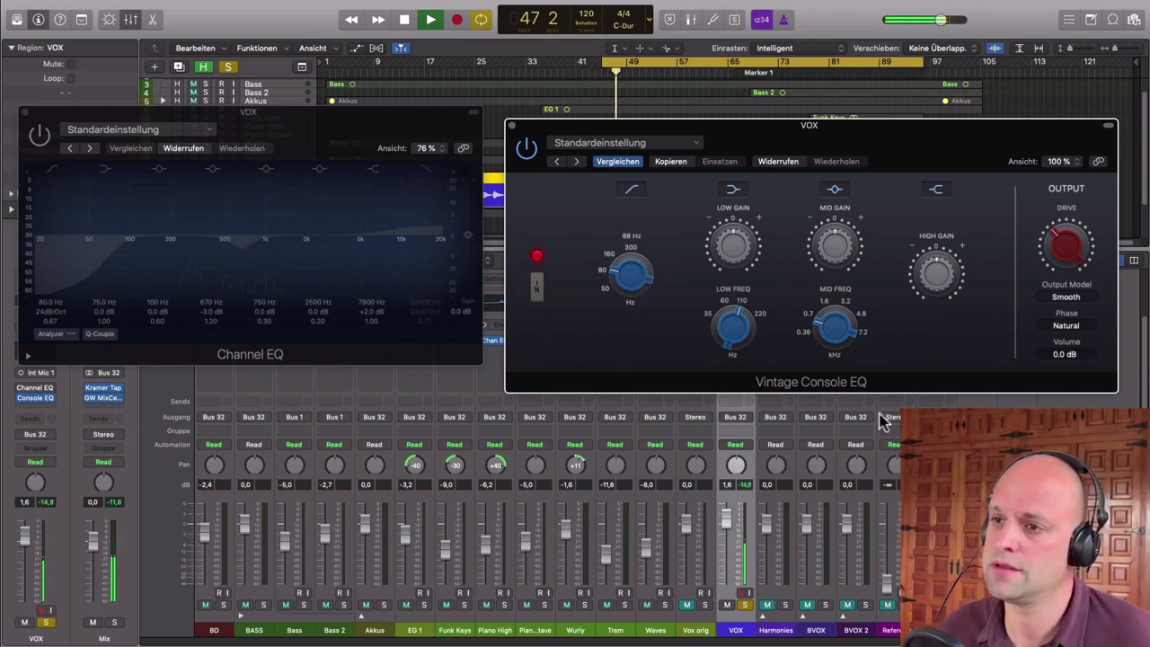
{"action": "left_click_drag", "start_coordinate": [835, 239], "coordinate": [834, 252]}
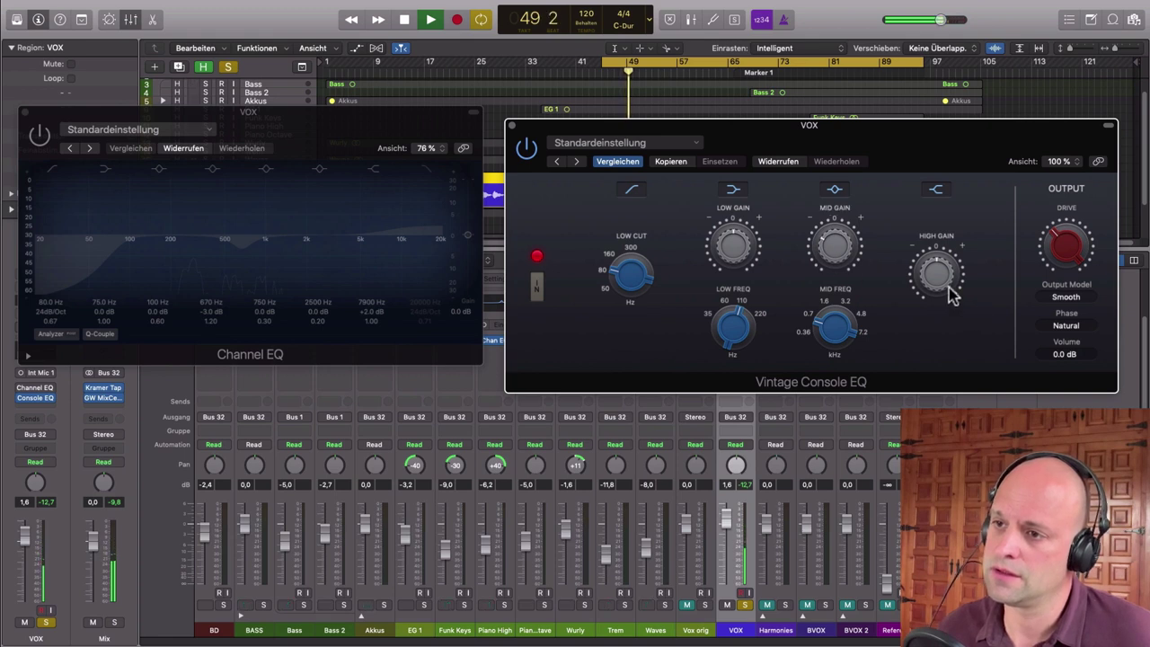
{"action": "mouse_move", "coordinate": [950, 289]}
{"action": "left_mouse_down"}
{"action": "mouse_move", "coordinate": [931, 271]}
{"action": "mouse_move", "coordinate": [931, 282]}
{"action": "left_mouse_up"}
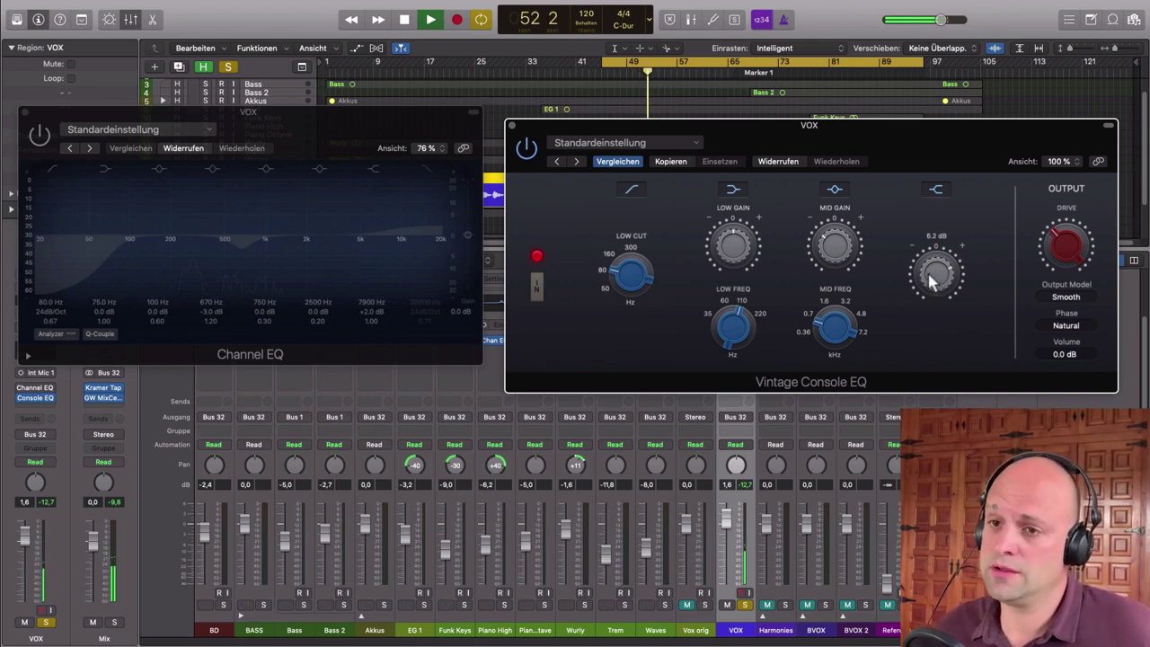
{"action": "left_click", "coordinate": [538, 292]}
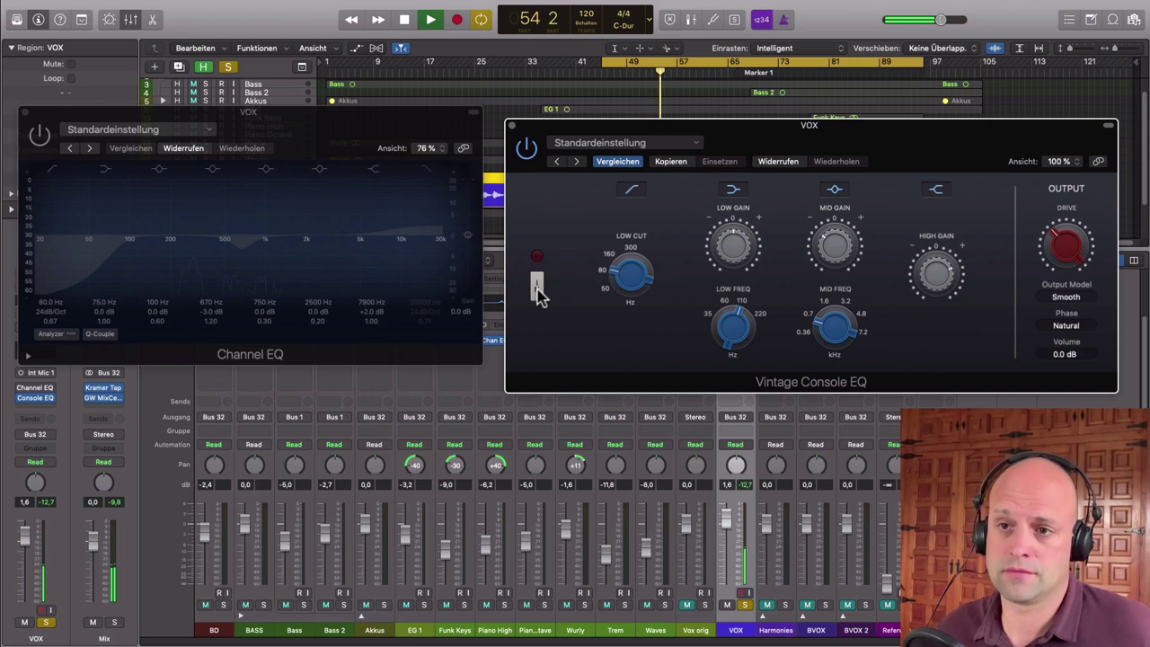
{"action": "left_click", "coordinate": [537, 289]}
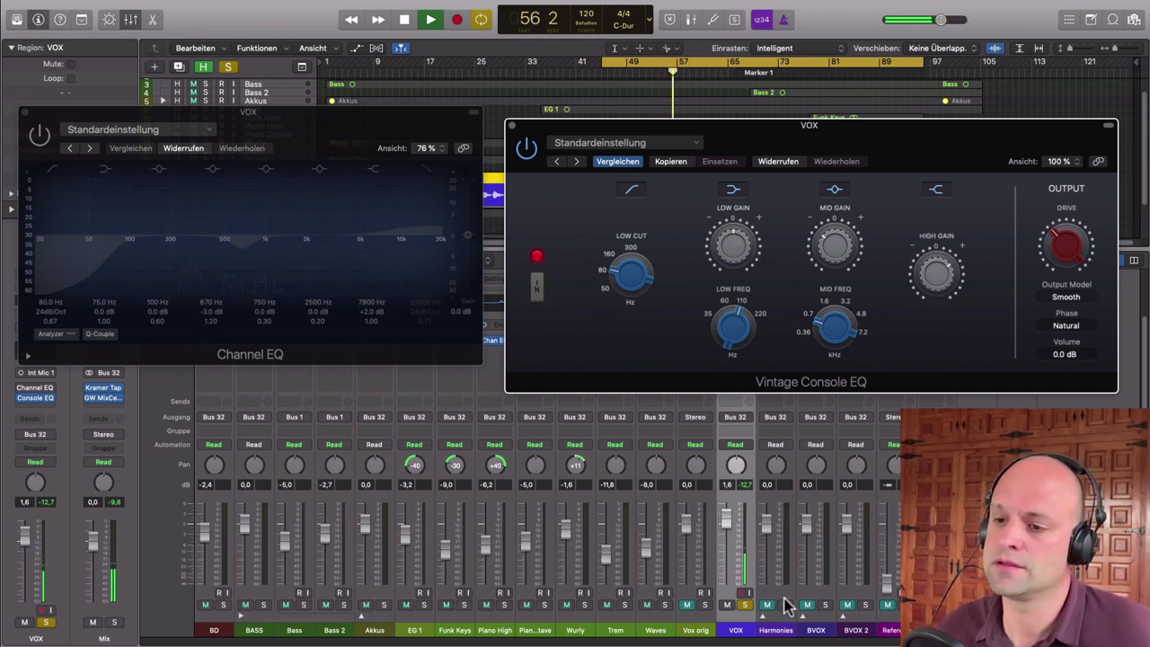
Step: Unsolo VOX and compare the Channel EQ with the Vintage Console EQ in the full mix, leaving only the Console EQ active
{"action": "left_click", "coordinate": [745, 604]}
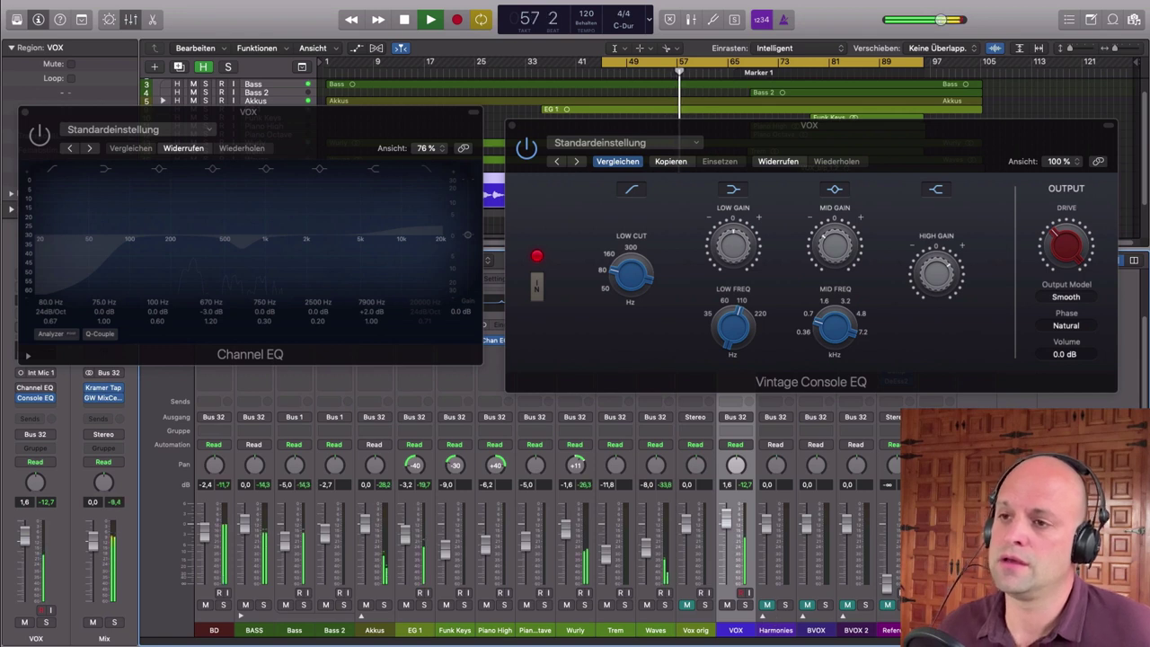
{"action": "left_click", "coordinate": [933, 283]}
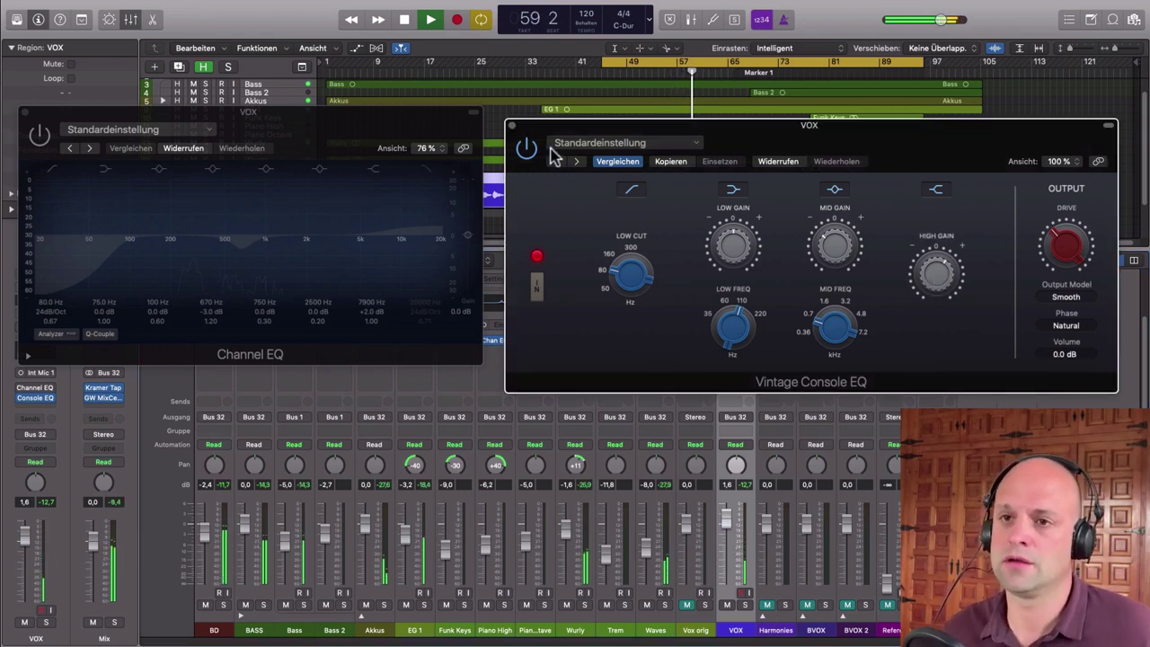
{"action": "left_click", "coordinate": [38, 142]}
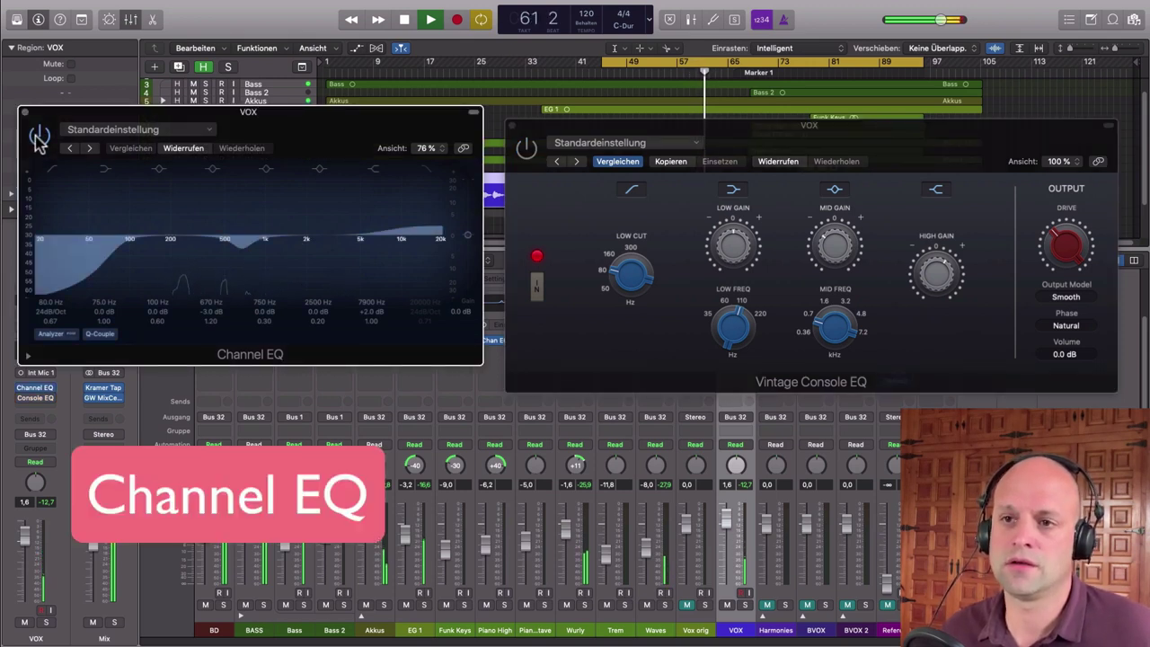
{"action": "left_click", "coordinate": [38, 139]}
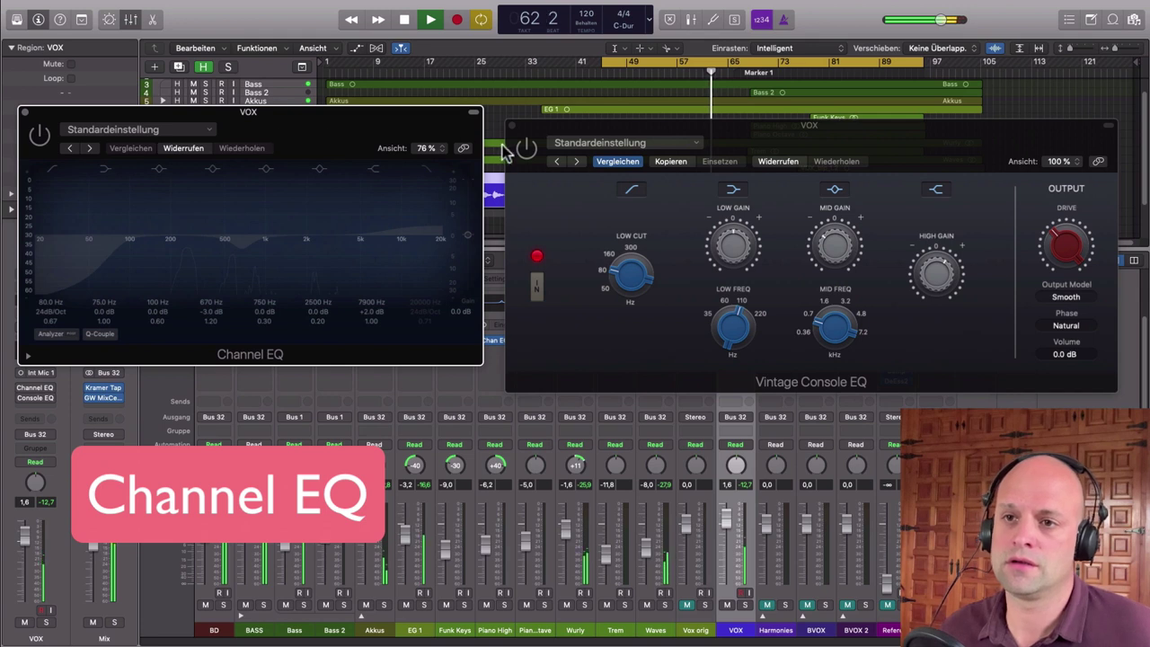
{"action": "left_click", "coordinate": [509, 151]}
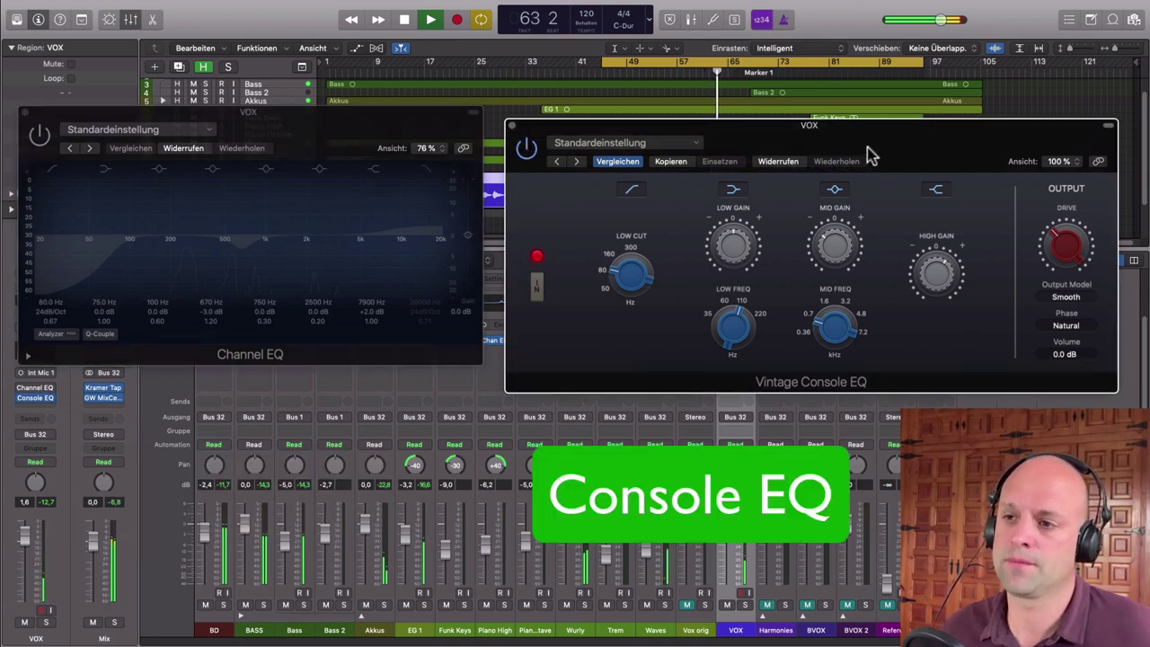
{"action": "key", "text": "space"}
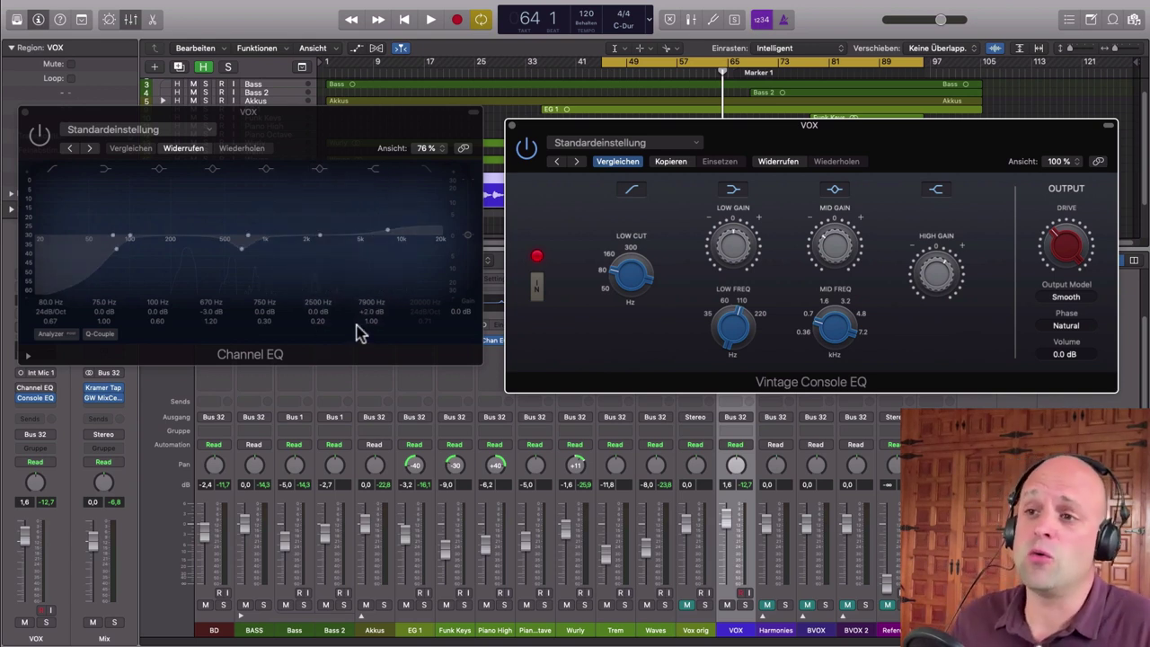
Step: Close the Vintage Console EQ, replace it on the VOX channel with a mono Vintage Tube EQ, and place it beside the Channel EQ
{"action": "left_click_drag", "start_coordinate": [844, 140], "coordinate": [828, 134]}
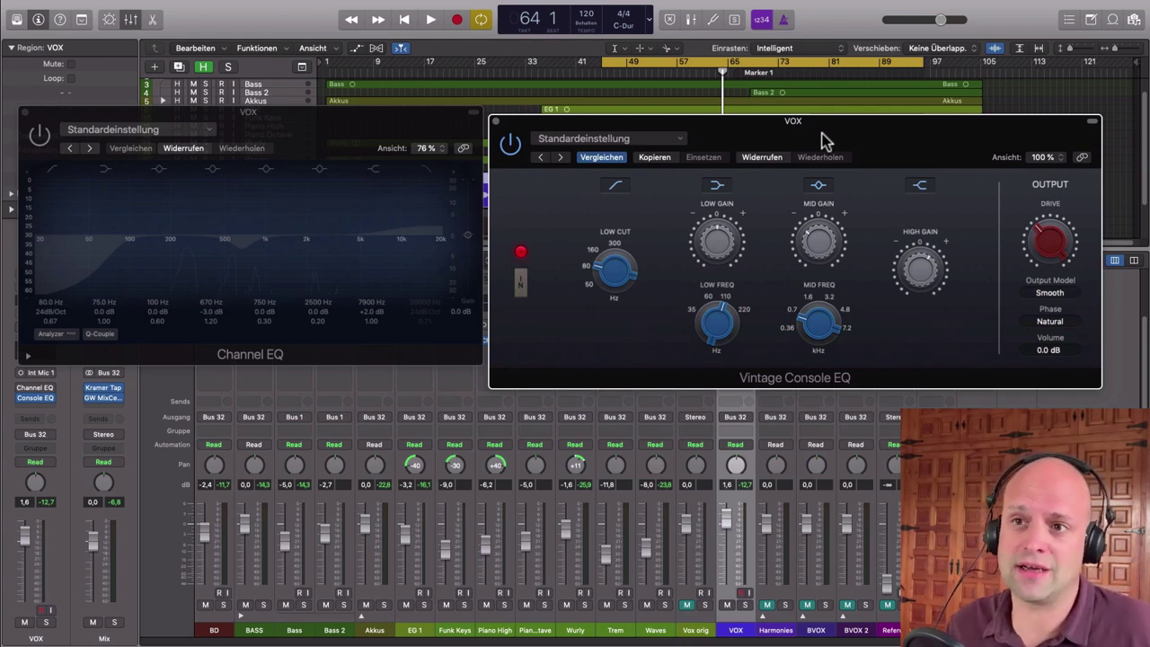
{"action": "left_click", "coordinate": [496, 124]}
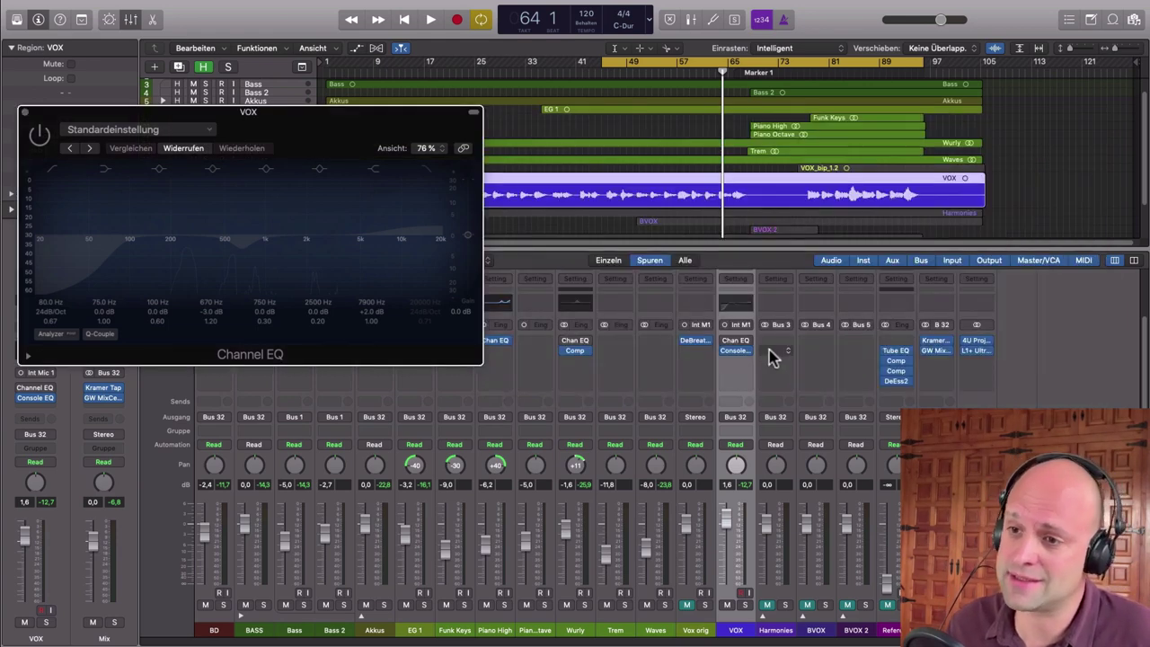
{"action": "left_click", "coordinate": [746, 355]}
{"action": "left_click", "coordinate": [746, 362]}
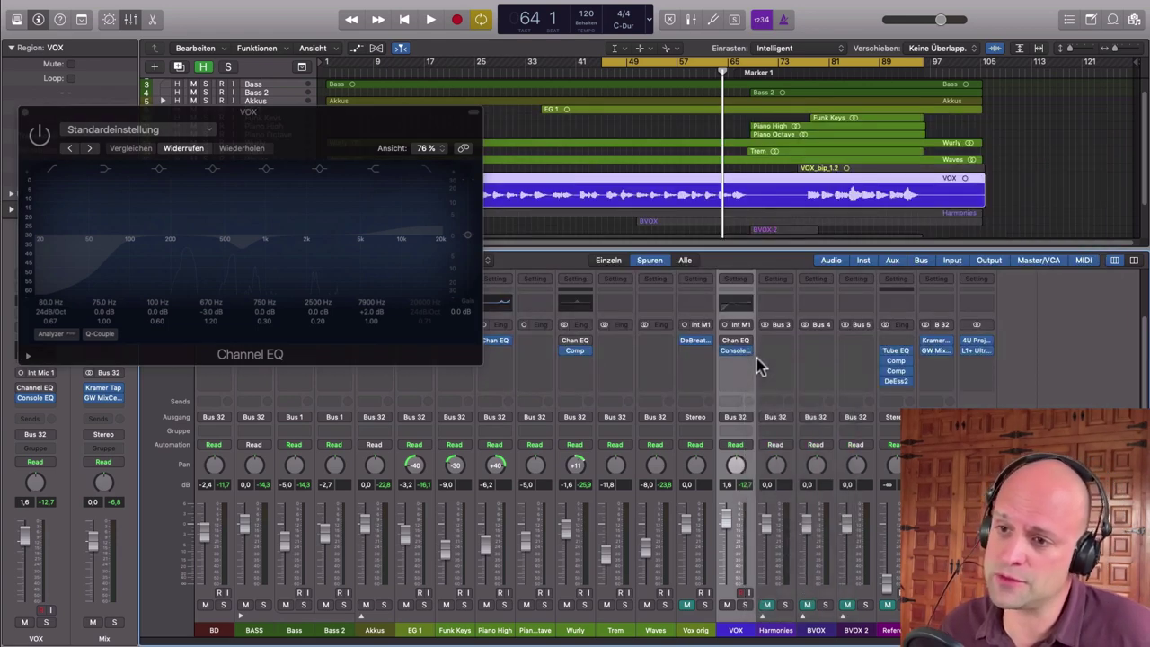
{"action": "left_click", "coordinate": [747, 355]}
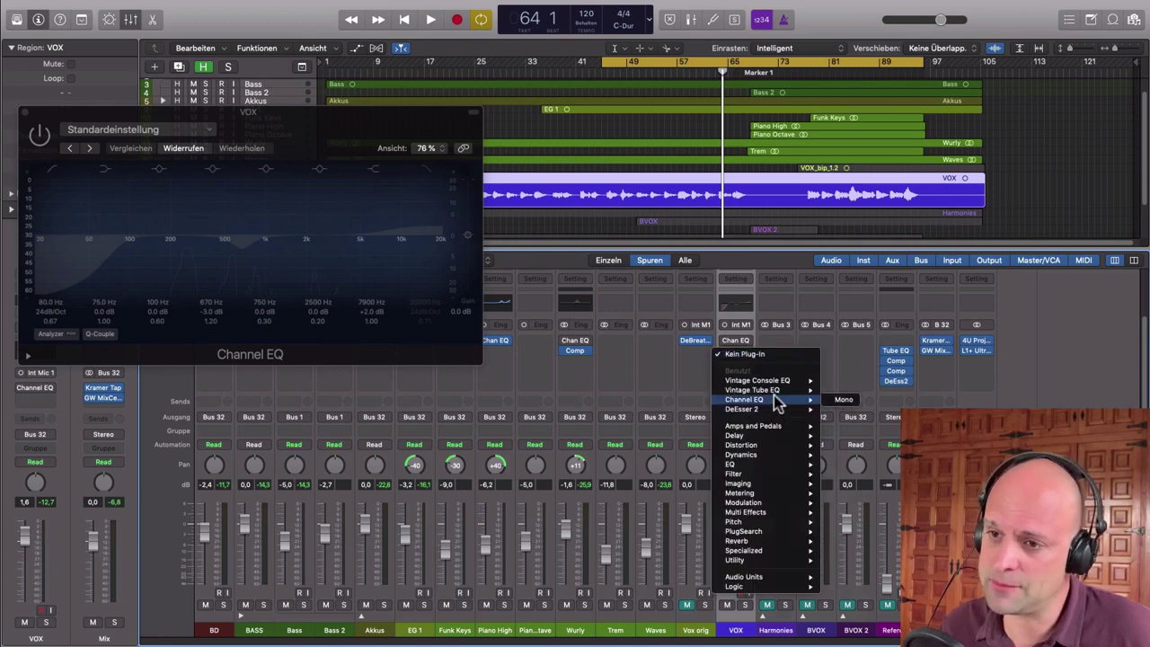
{"action": "mouse_move", "coordinate": [777, 391]}
{"action": "left_click", "coordinate": [831, 392]}
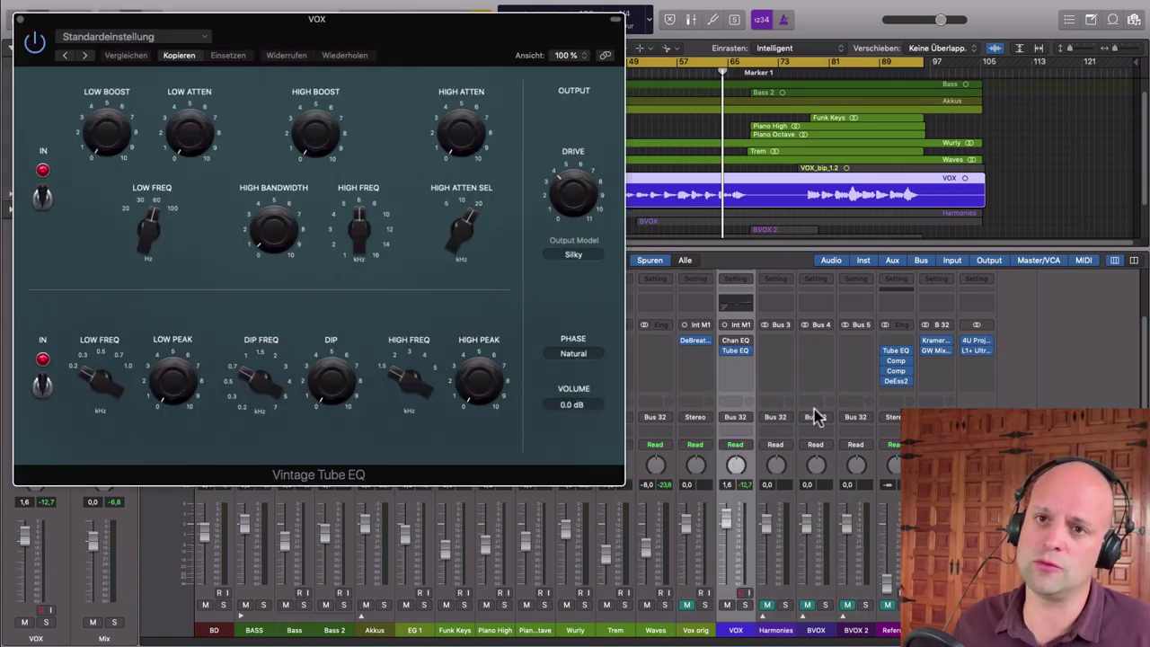
{"action": "left_click_drag", "start_coordinate": [360, 27], "coordinate": [841, 88]}
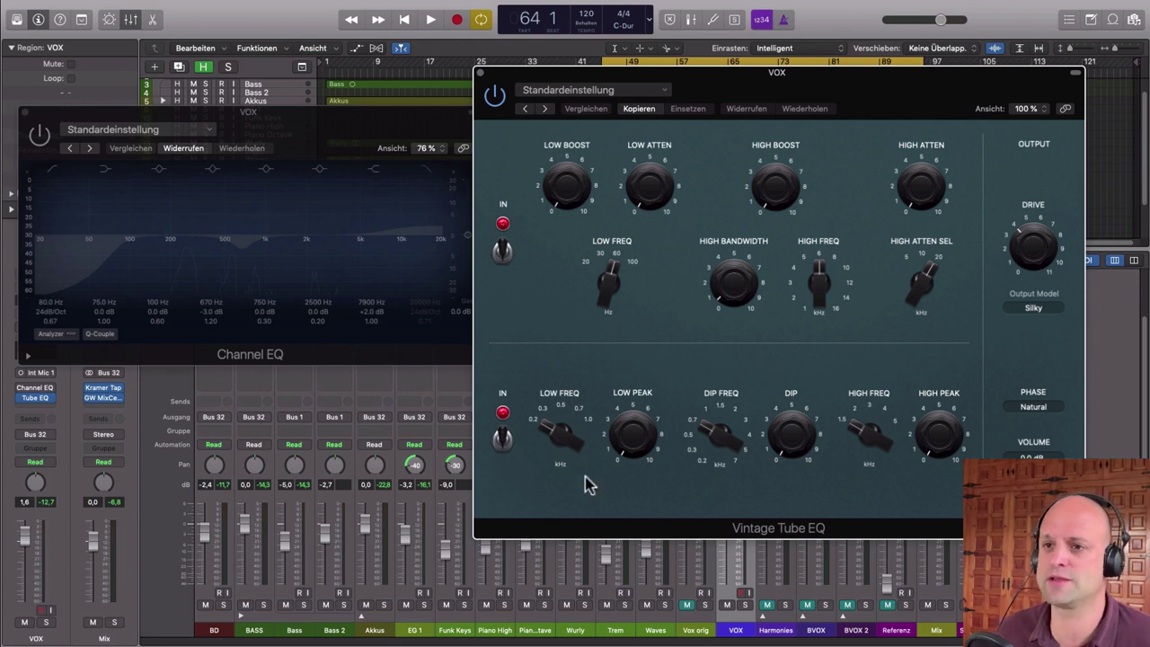
{"action": "left_click_drag", "start_coordinate": [845, 91], "coordinate": [846, 88]}
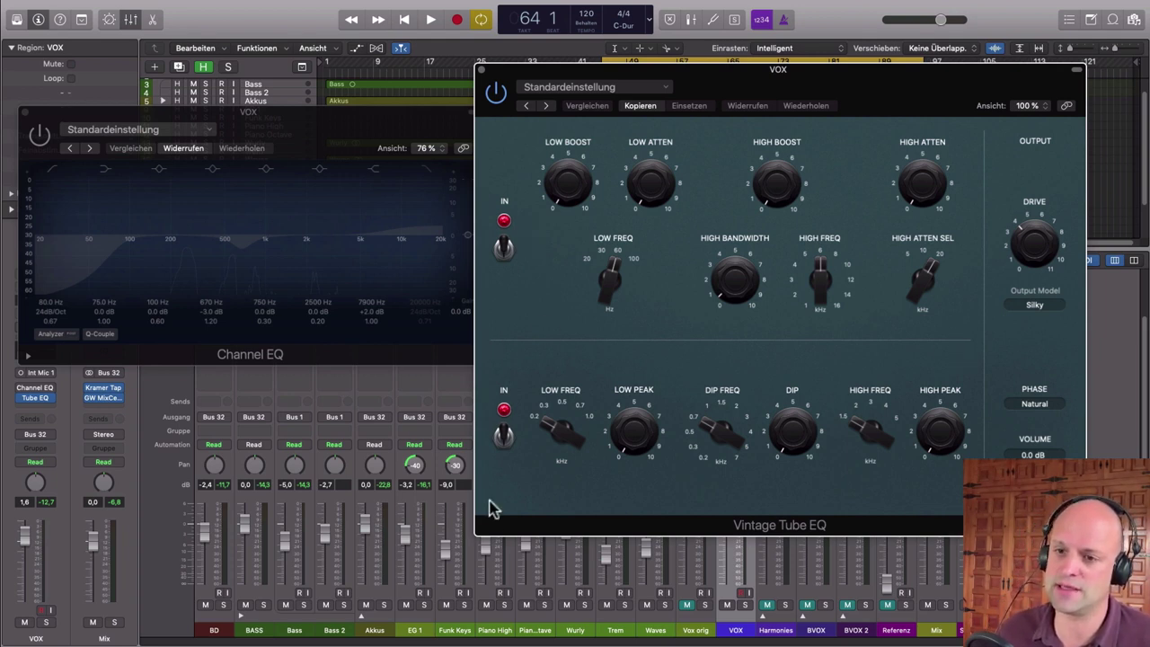
Step: Switch out the Tube EQ's lower section, set the upper section's Low Freq to 80 Hz, and switch that section out too
{"action": "left_click", "coordinate": [504, 438]}
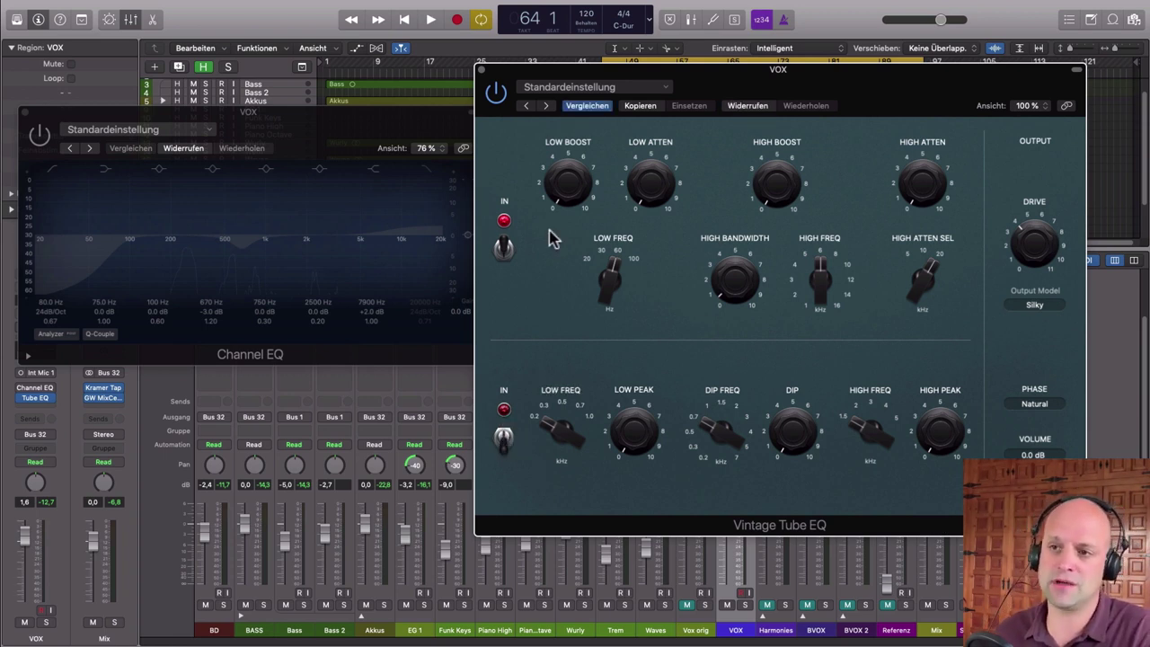
{"action": "mouse_move", "coordinate": [960, 195]}
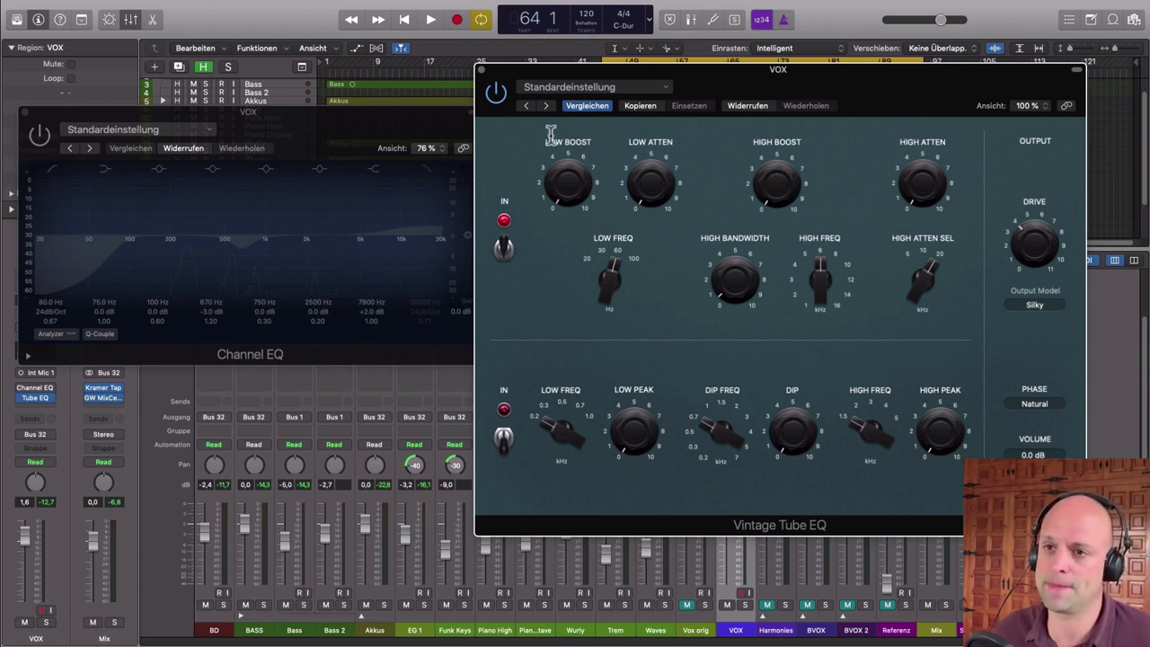
{"action": "mouse_move", "coordinate": [576, 176]}
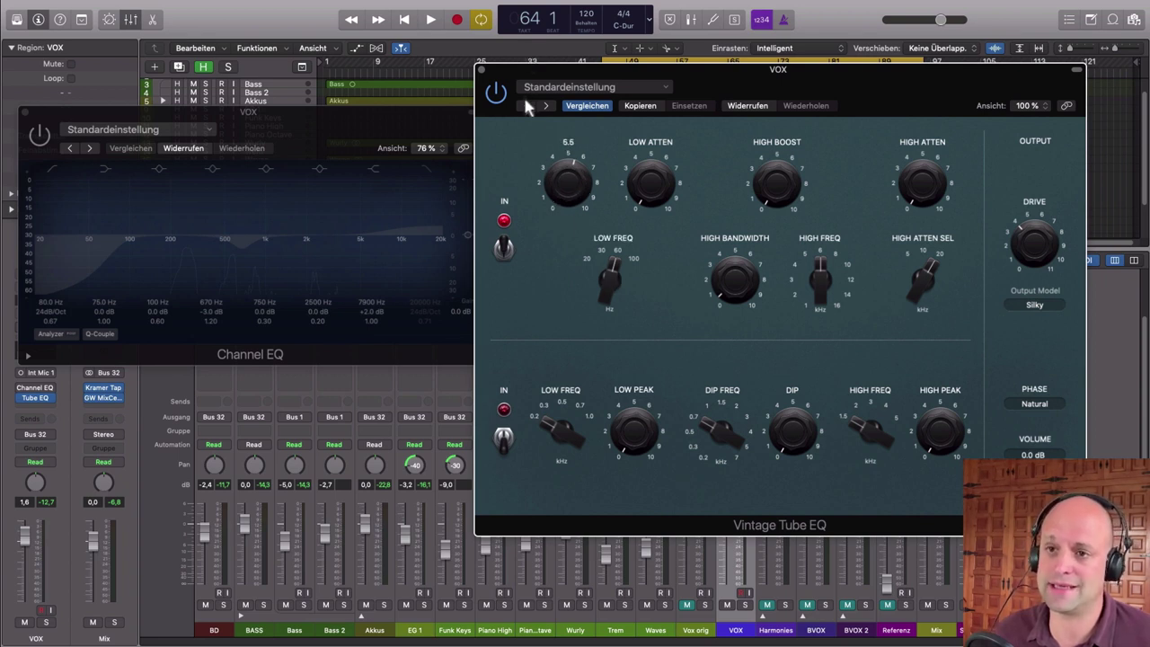
{"action": "mouse_move", "coordinate": [643, 162]}
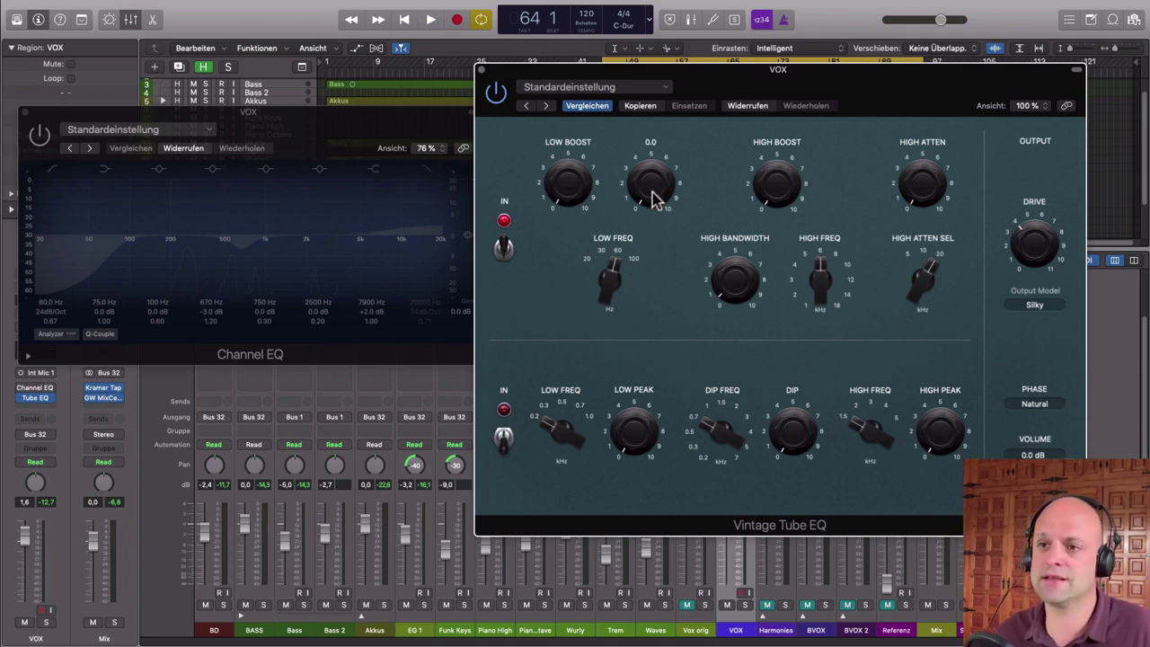
{"action": "left_click_drag", "start_coordinate": [654, 200], "coordinate": [632, 135]}
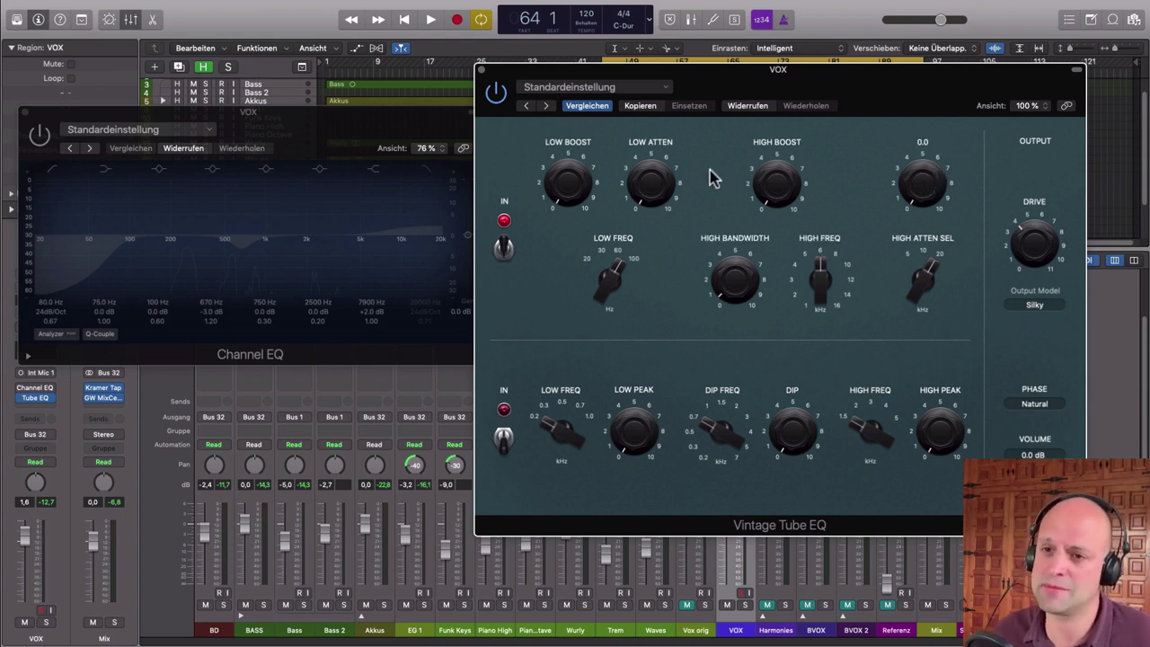
{"action": "left_click", "coordinate": [504, 249]}
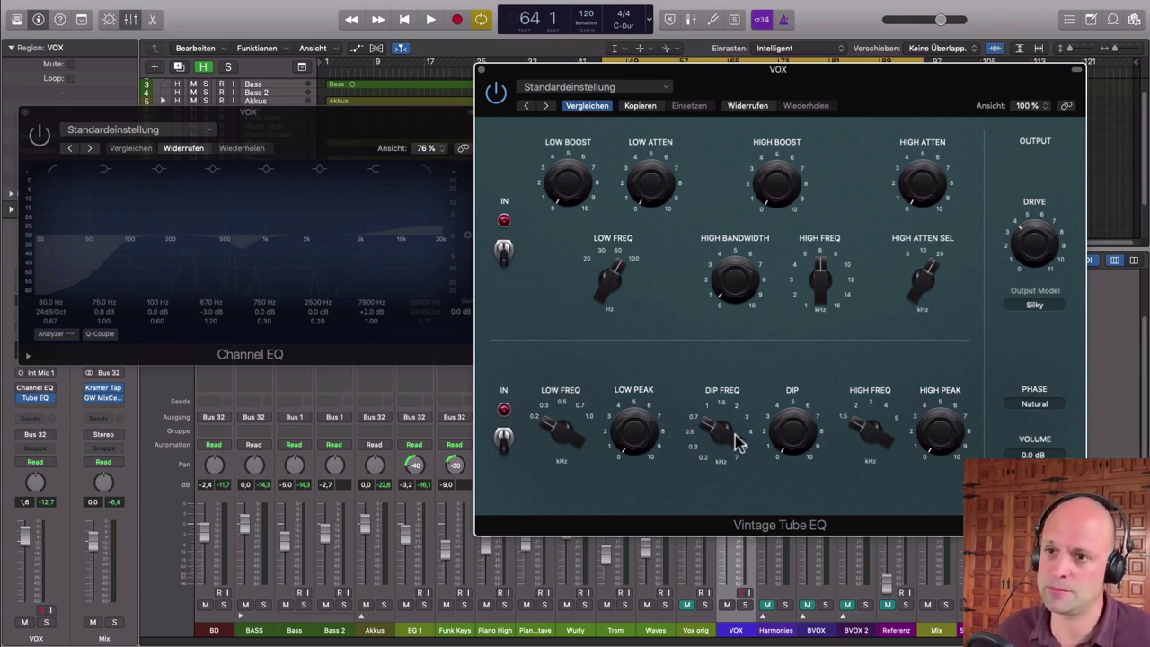
Step: Play the vocal soloed, switch the Tube EQ's upper section in, and set Low Atten to about 3.3
{"action": "key", "text": "space"}
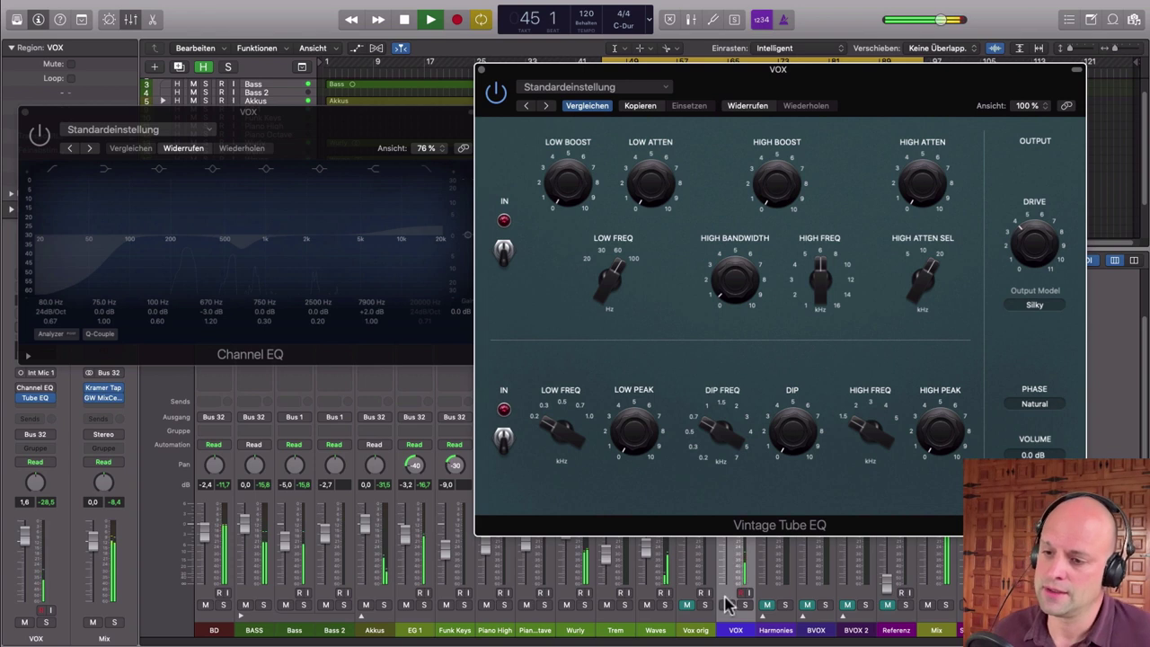
{"action": "left_click", "coordinate": [745, 604]}
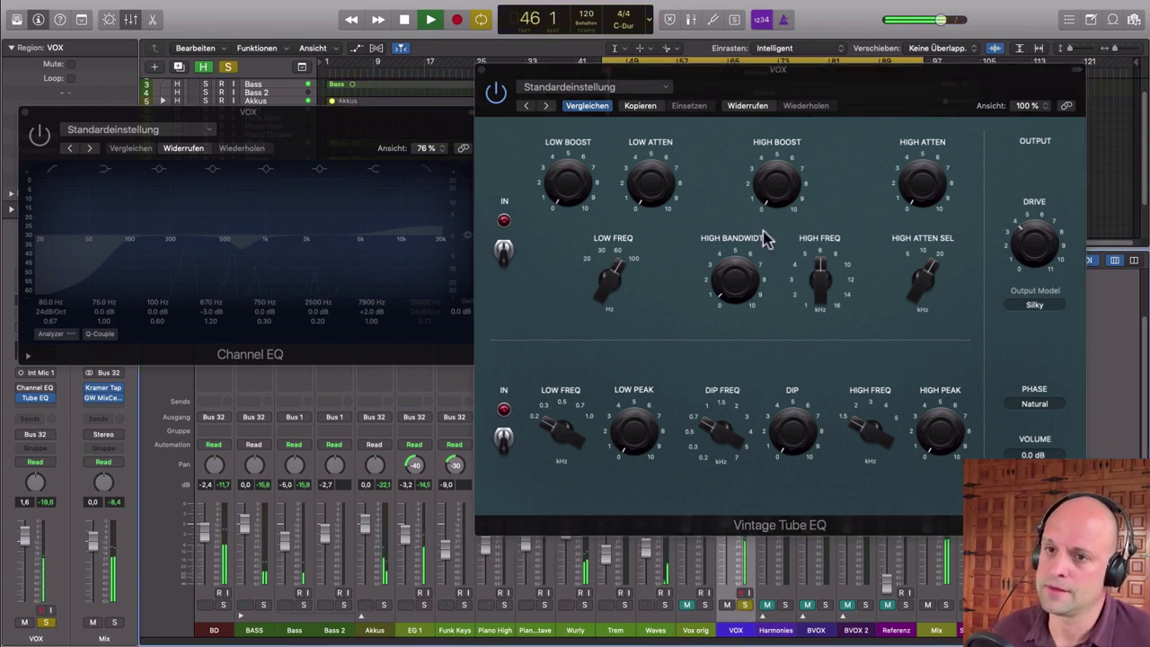
{"action": "left_click", "coordinate": [508, 251]}
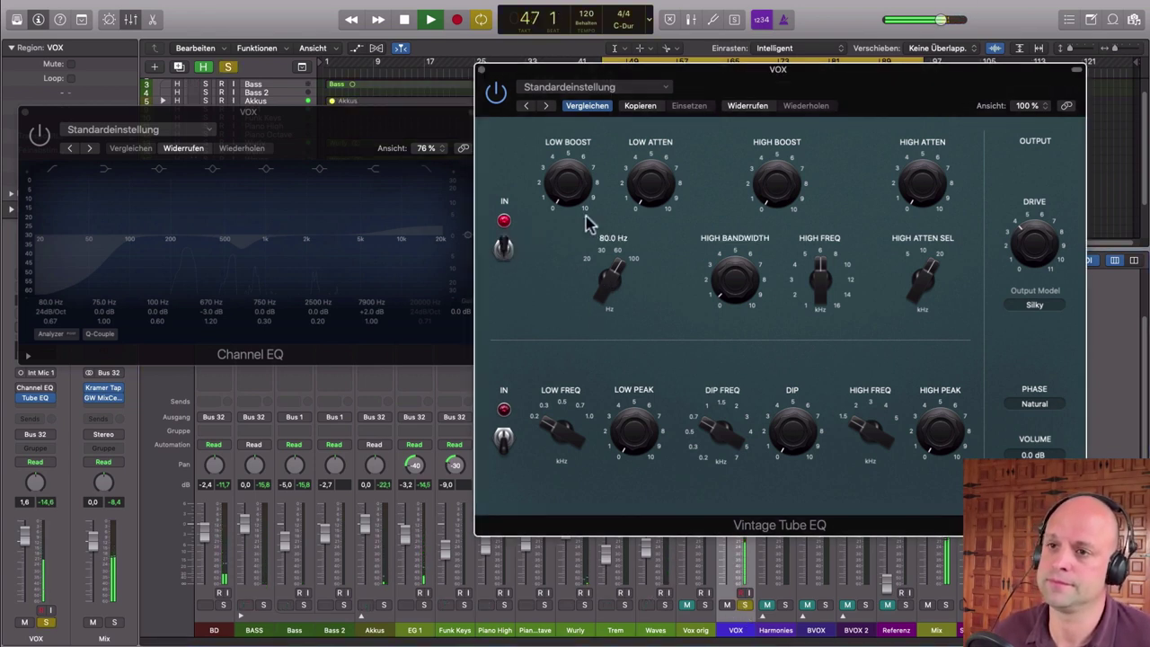
{"action": "mouse_move", "coordinate": [626, 183]}
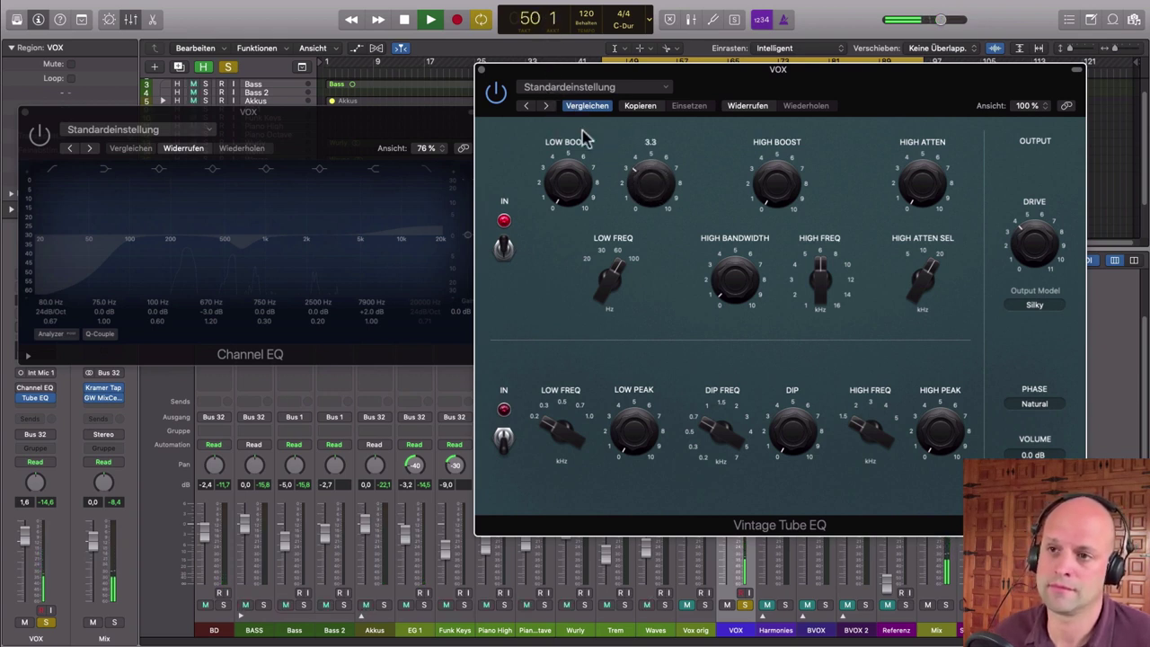
{"action": "mouse_move", "coordinate": [604, 301]}
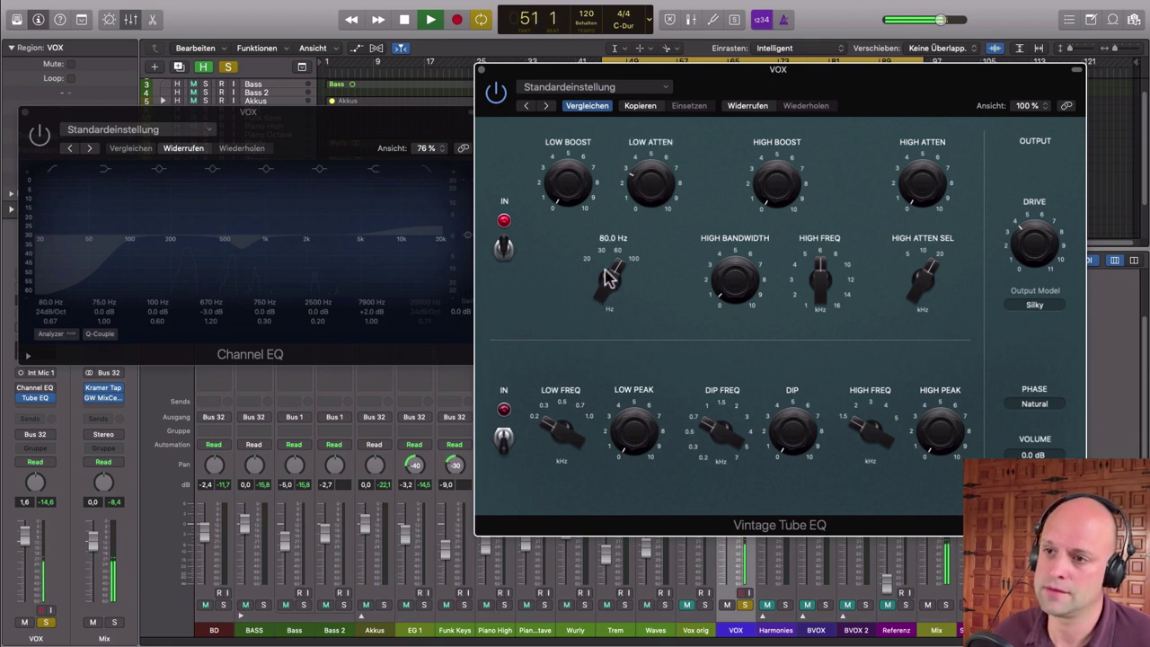
Step: Set the upper section's High Bandwidth to 2.1, High Freq to about 8.2 kHz, and High Boost to about 3.1
{"action": "mouse_move", "coordinate": [744, 289]}
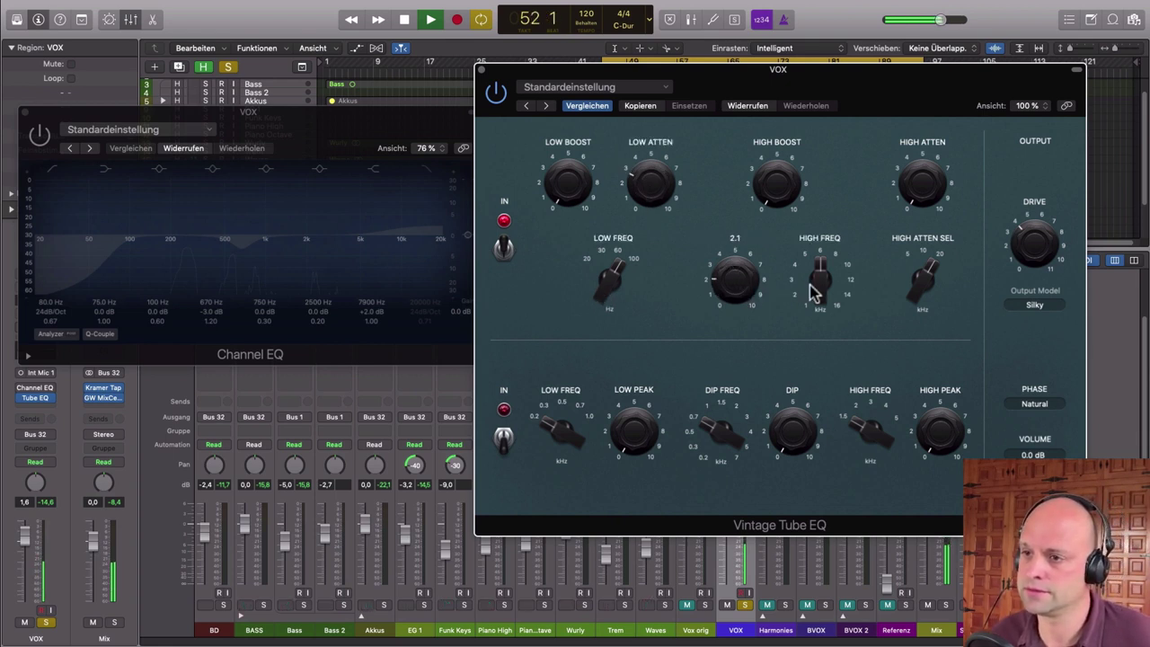
{"action": "mouse_move", "coordinate": [819, 290]}
{"action": "left_click_drag", "start_coordinate": [819, 289], "coordinate": [817, 277]}
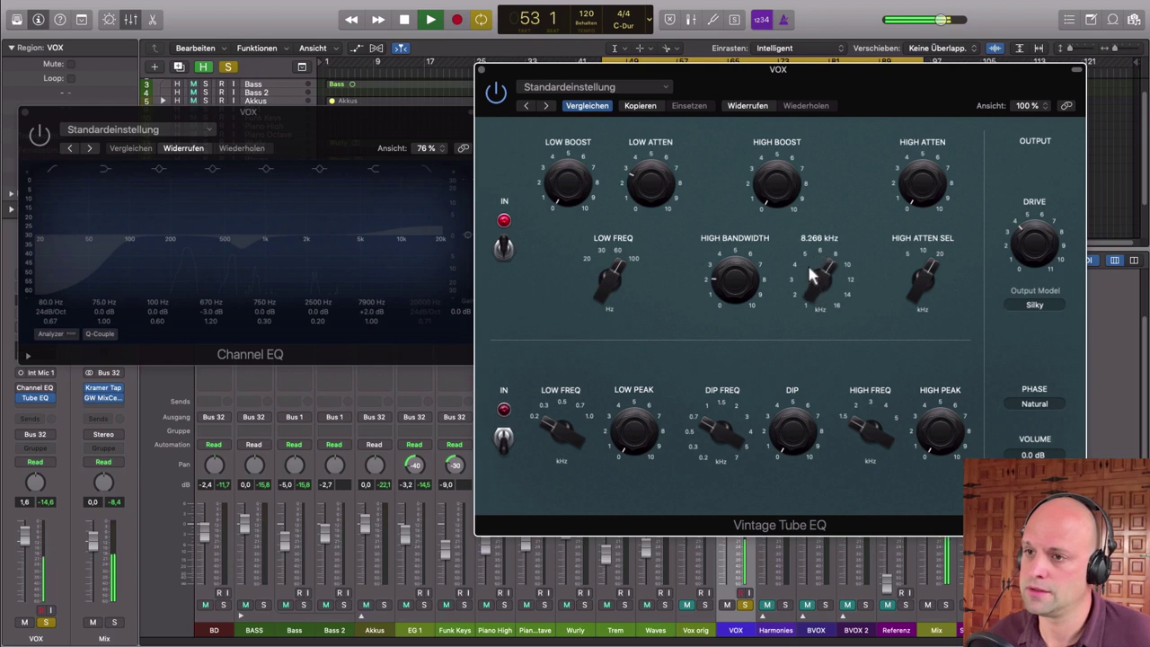
{"action": "mouse_move", "coordinate": [764, 180]}
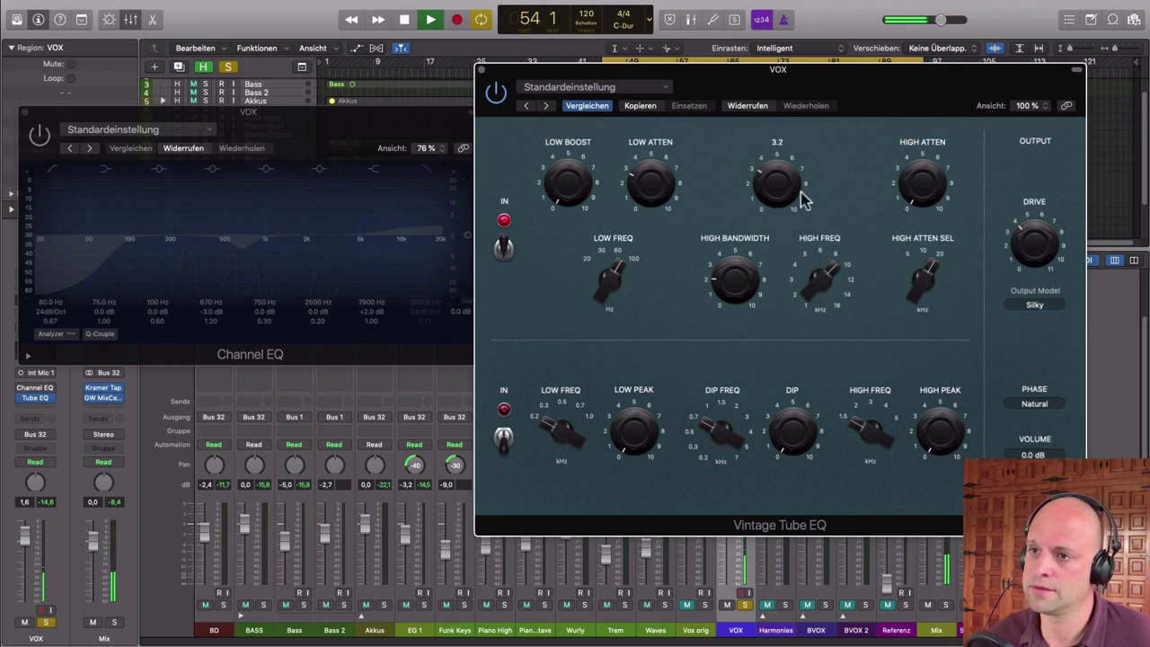
{"action": "left_click_drag", "start_coordinate": [802, 198], "coordinate": [777, 198]}
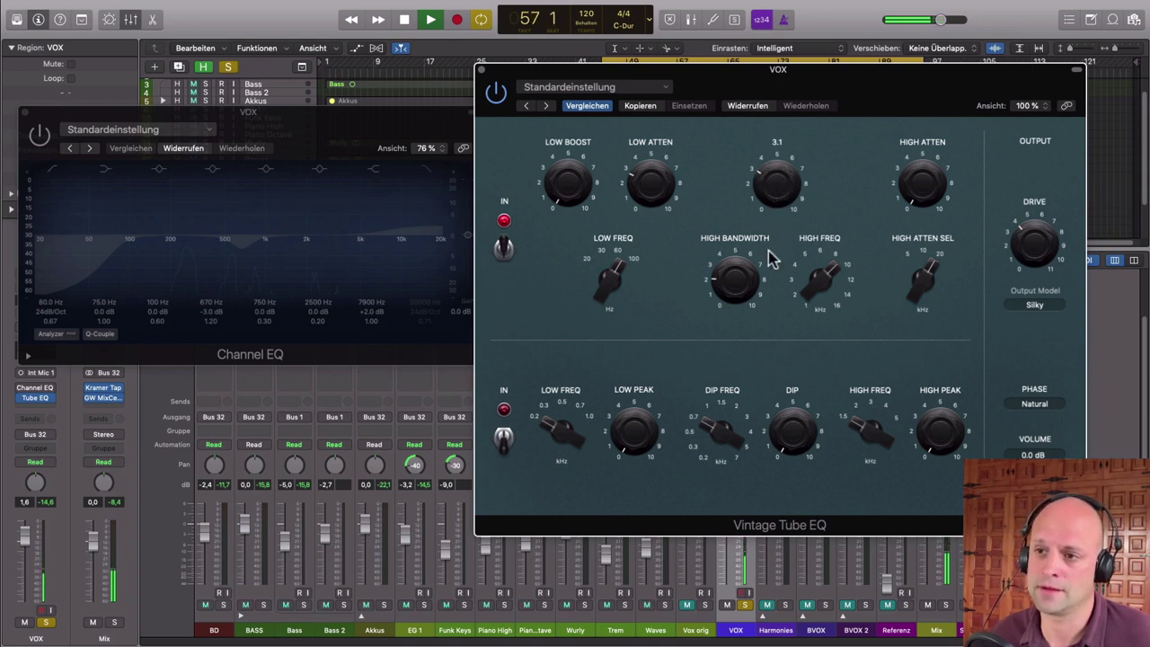
Step: Compare the soloed vocal with the upper section switched out and in, fine-tune the High Boost, and stop playback
{"action": "left_click", "coordinate": [503, 252]}
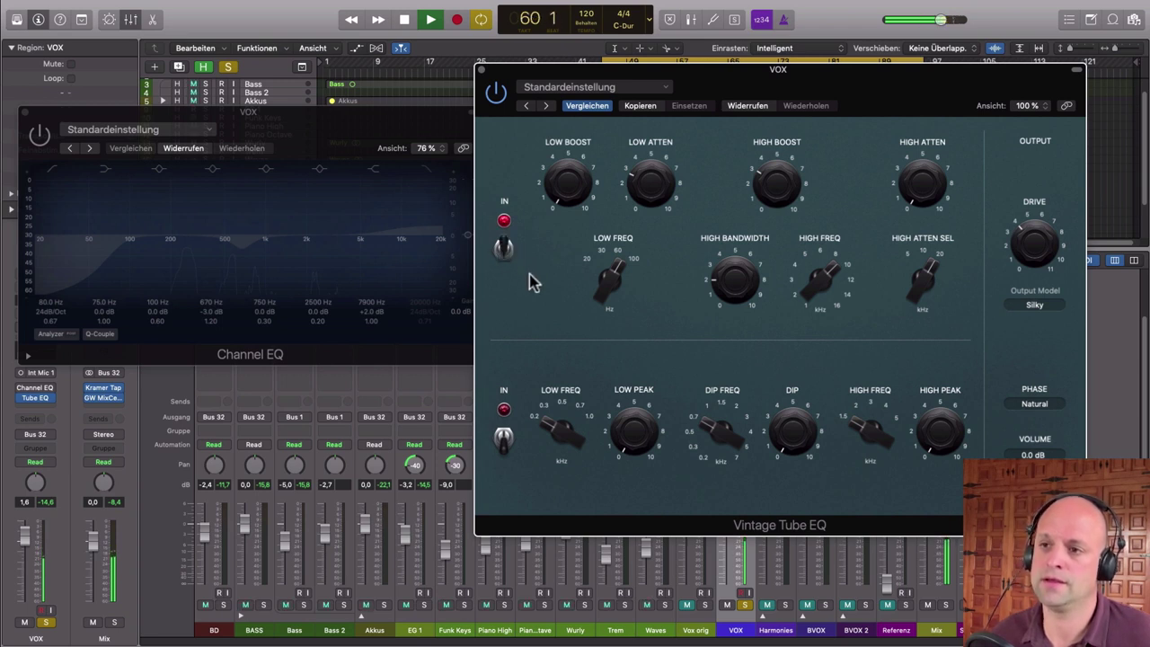
{"action": "left_click_drag", "start_coordinate": [769, 184], "coordinate": [764, 190]}
{"action": "key", "text": "space"}
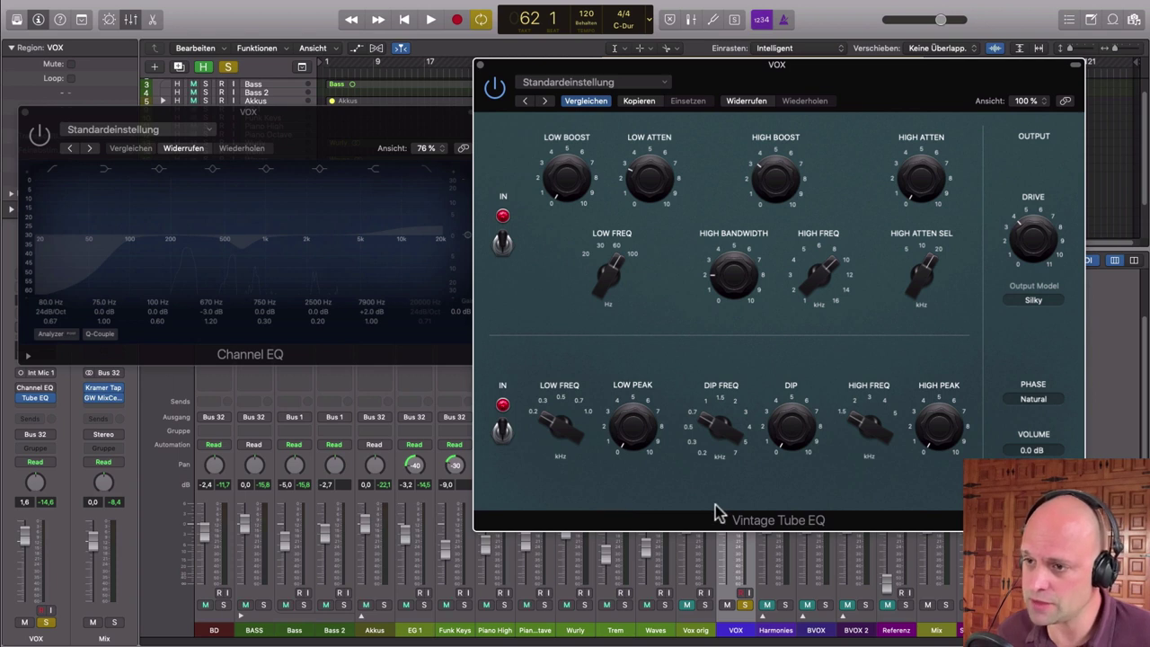
Step: Try the lower section's High Freq at 3.5 kHz and 5 kHz, and return it to 1.5 kHz
{"action": "left_click_drag", "start_coordinate": [873, 439], "coordinate": [800, 354]}
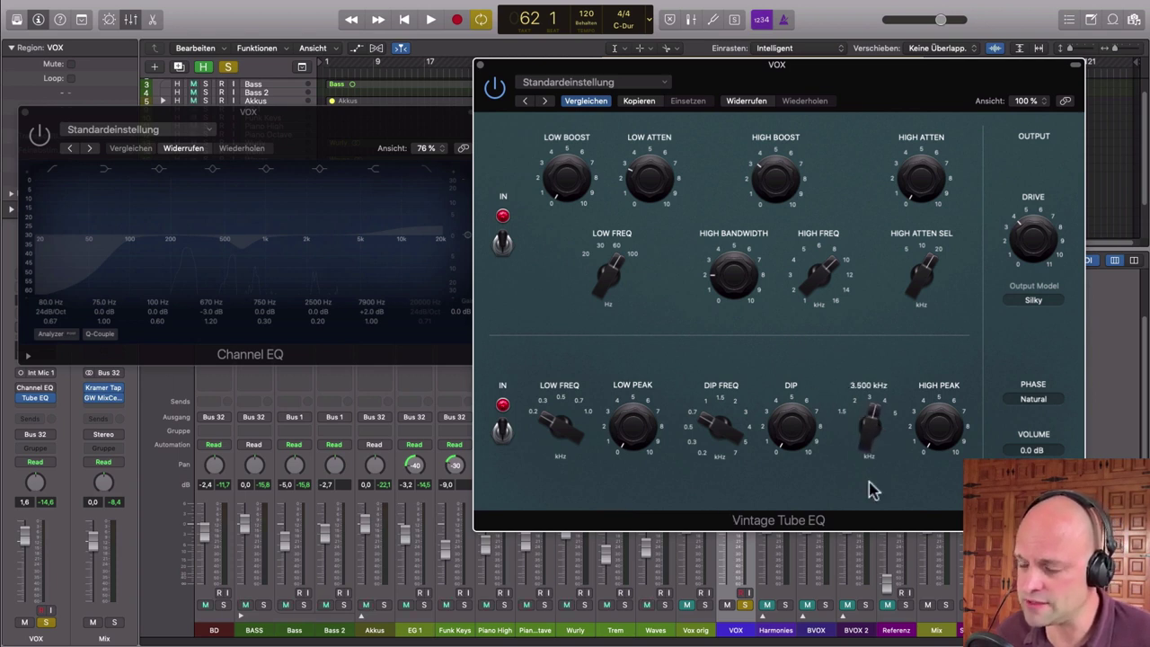
{"action": "left_click_drag", "start_coordinate": [867, 428], "coordinate": [816, 353]}
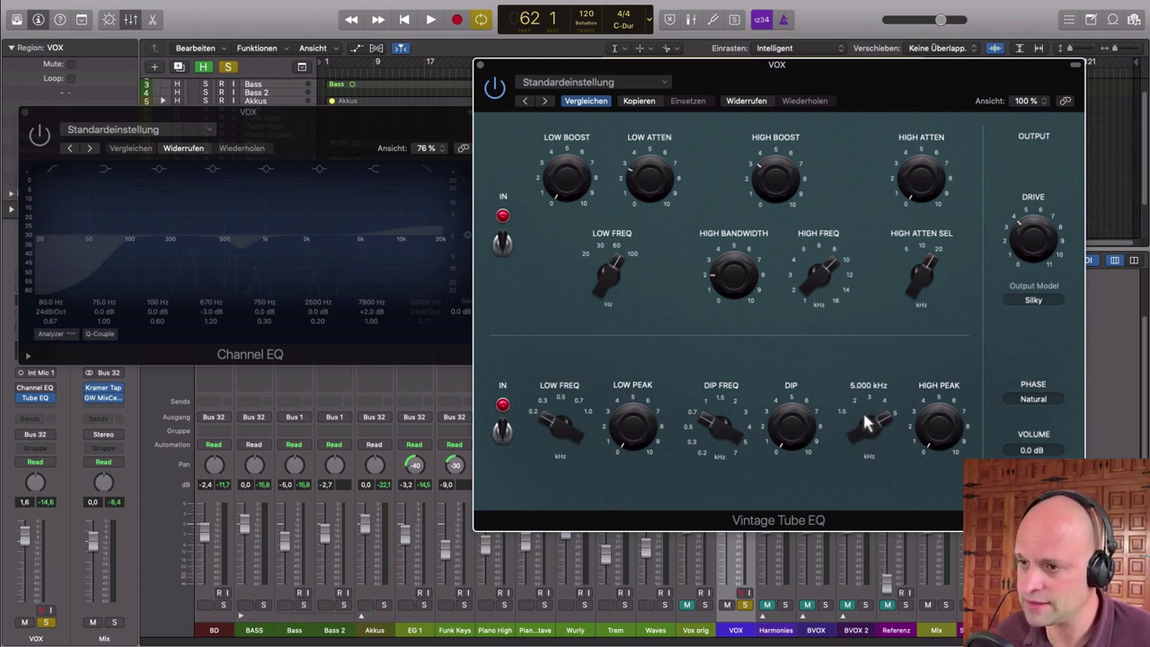
{"action": "left_click_drag", "start_coordinate": [864, 415], "coordinate": [858, 450]}
Step: Set the lower section's Low Freq to 0.6 kHz, and adjust Dip Freq and Dip during soloed playback, with Dip at about 3.9
{"action": "mouse_move", "coordinate": [566, 436]}
{"action": "left_mouse_down"}
{"action": "mouse_move", "coordinate": [509, 372]}
{"action": "mouse_move", "coordinate": [503, 338]}
{"action": "mouse_move", "coordinate": [555, 439]}
{"action": "left_mouse_up"}
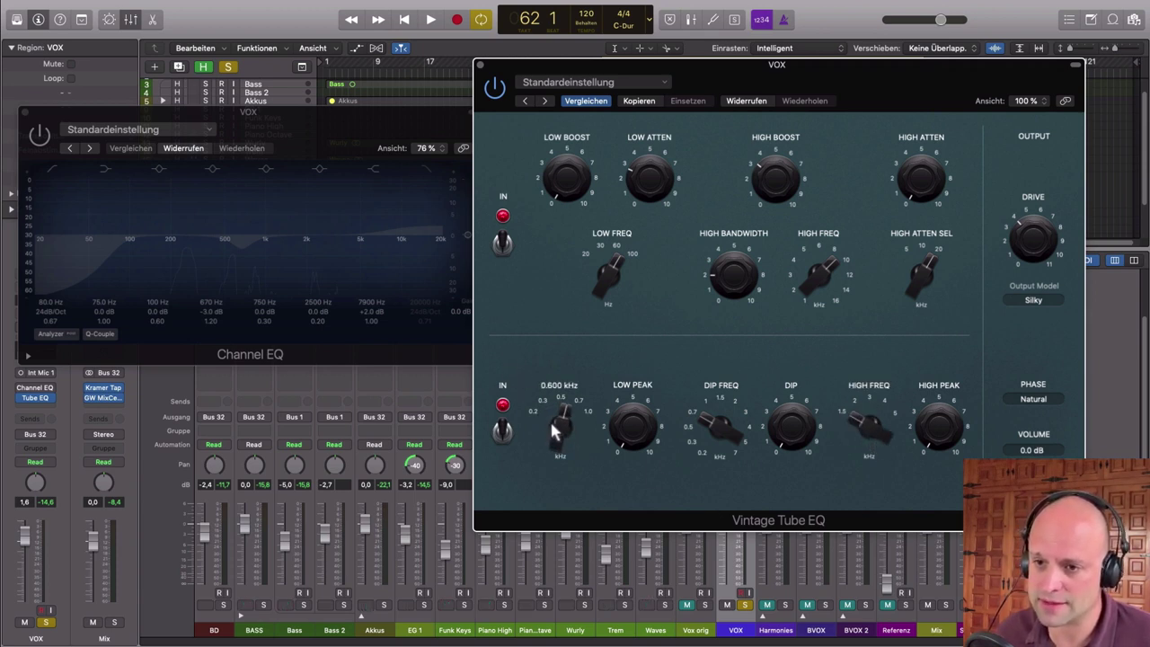
{"action": "mouse_move", "coordinate": [652, 458]}
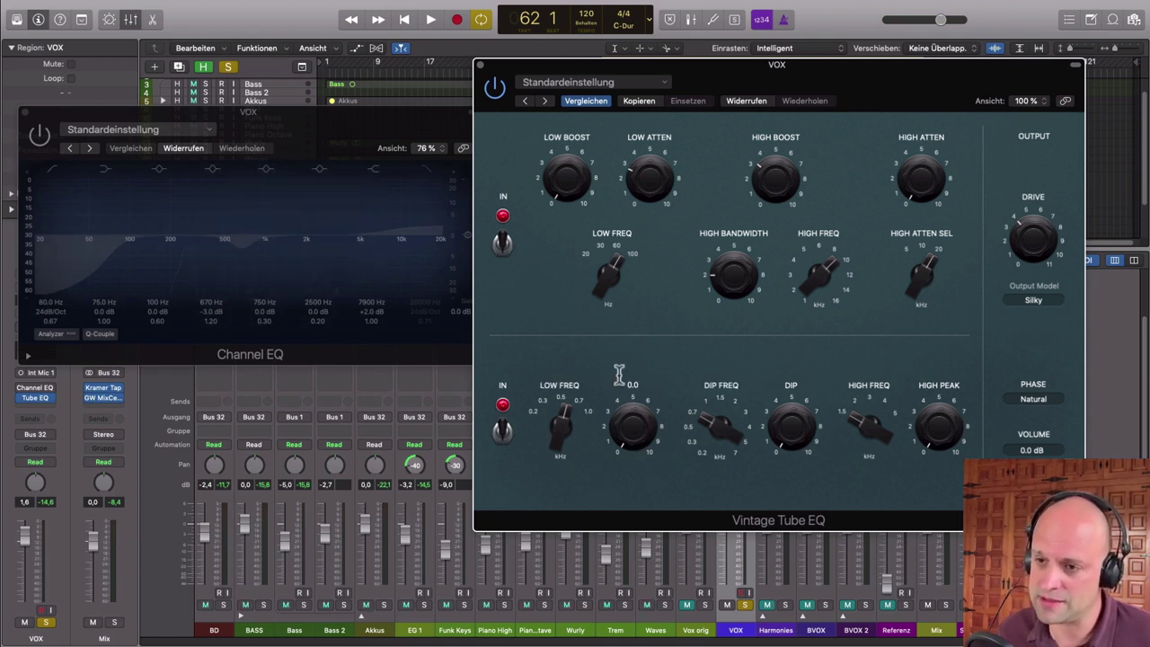
{"action": "mouse_move", "coordinate": [721, 429]}
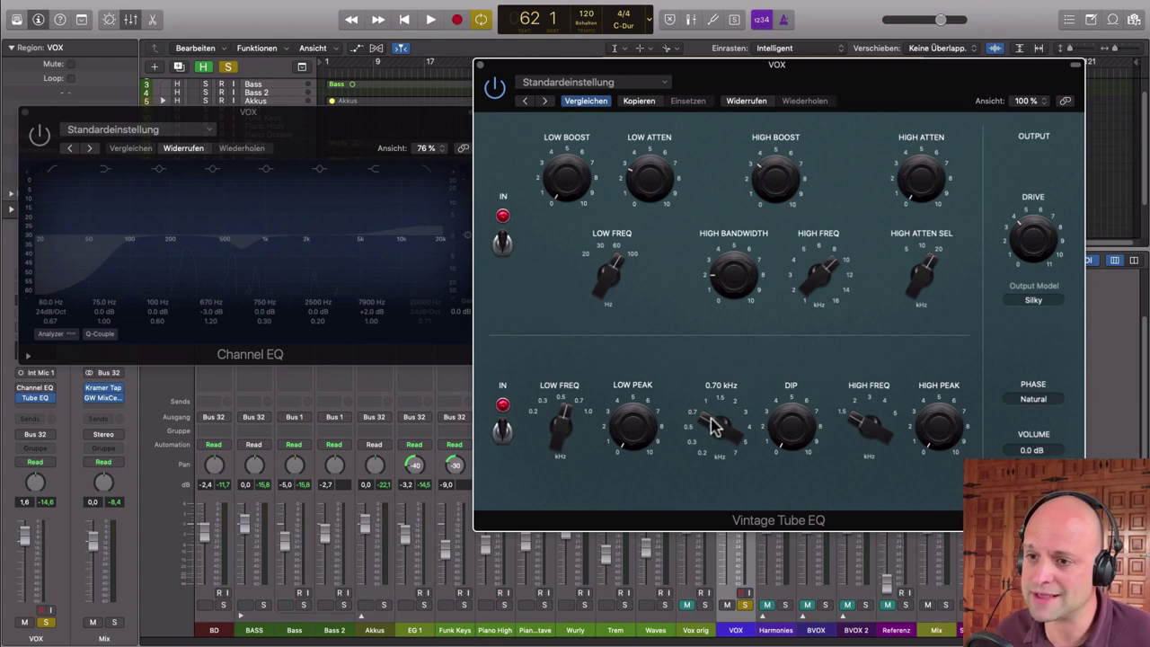
{"action": "key", "text": "space"}
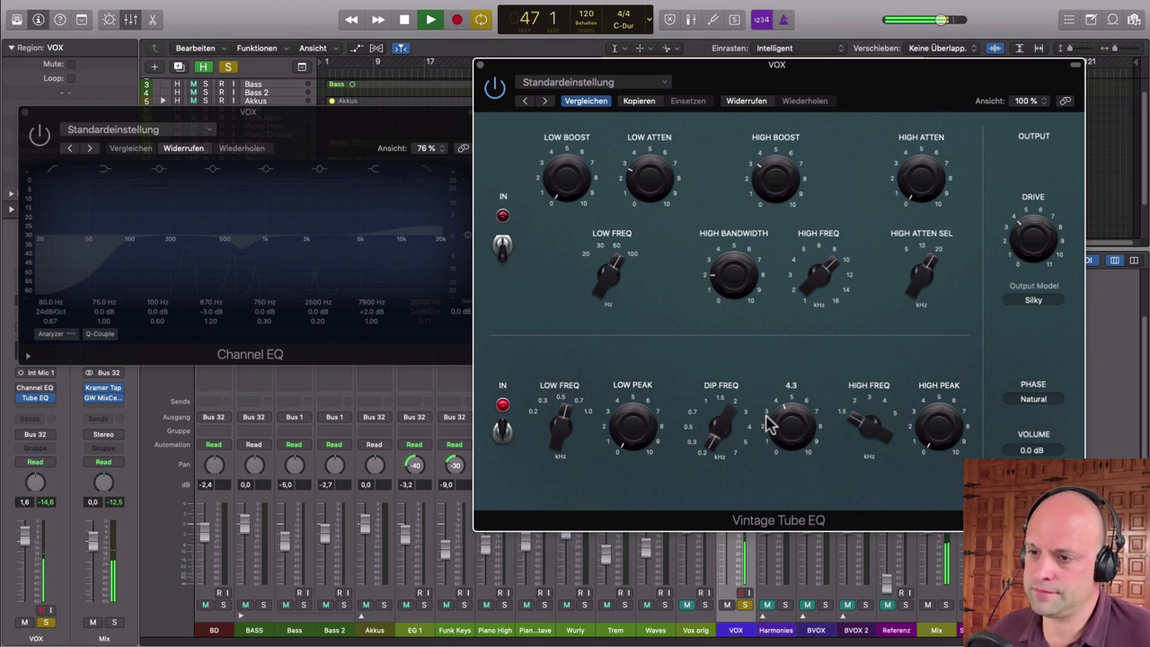
{"action": "left_click_drag", "start_coordinate": [770, 422], "coordinate": [770, 360]}
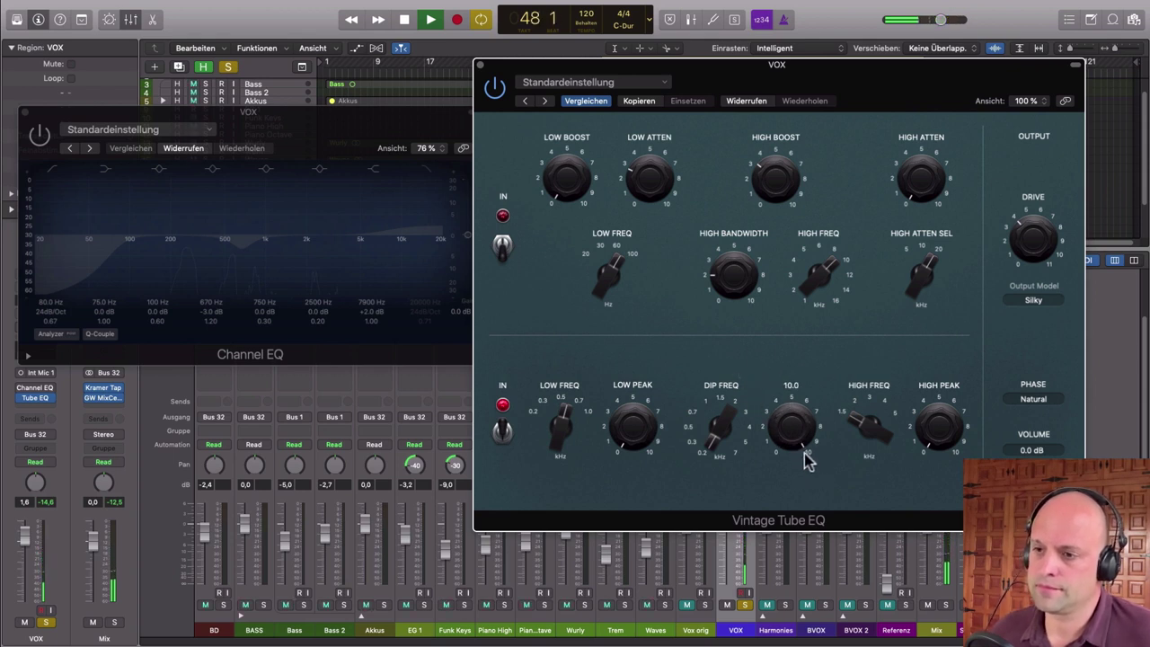
{"action": "left_click_drag", "start_coordinate": [788, 424], "coordinate": [796, 458]}
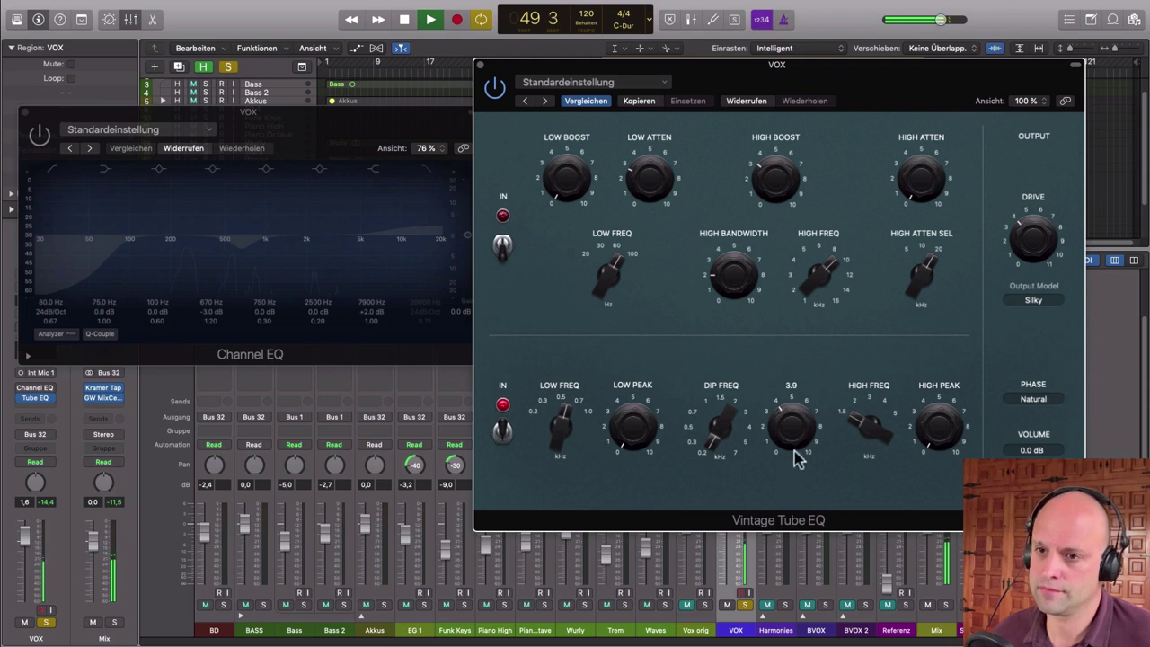
Step: Unsolo VOX and compare the Tube EQ's sections switched in and out in the full mix, leaving both sections active
{"action": "left_click", "coordinate": [503, 245]}
{"action": "left_click", "coordinate": [504, 245]}
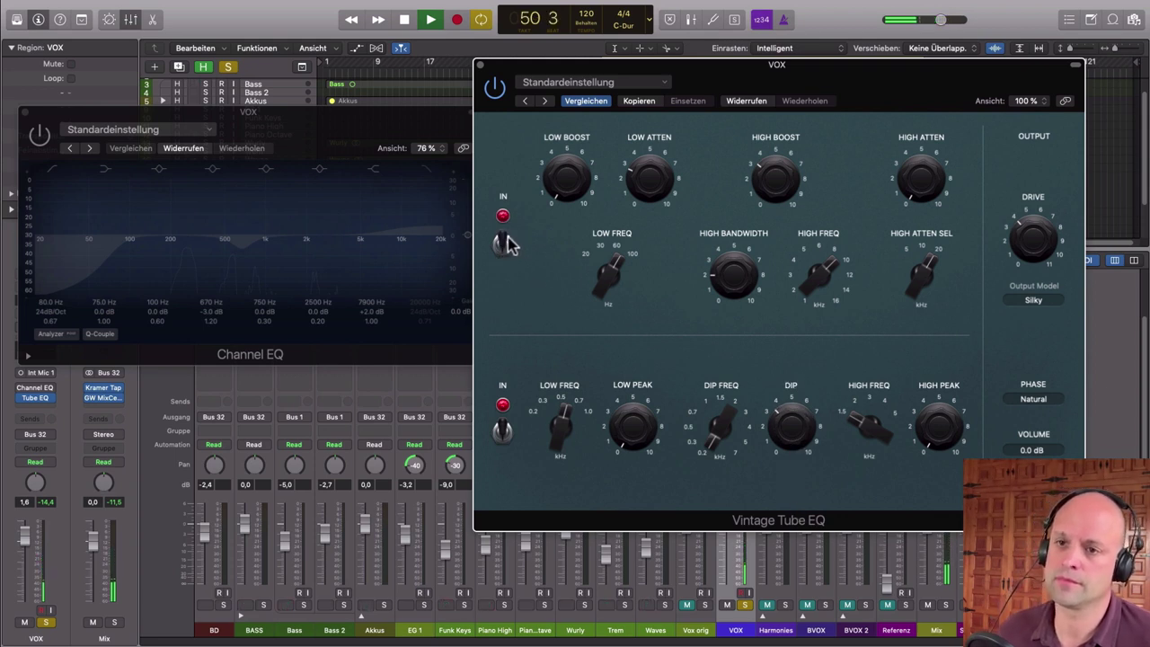
{"action": "left_click", "coordinate": [738, 629]}
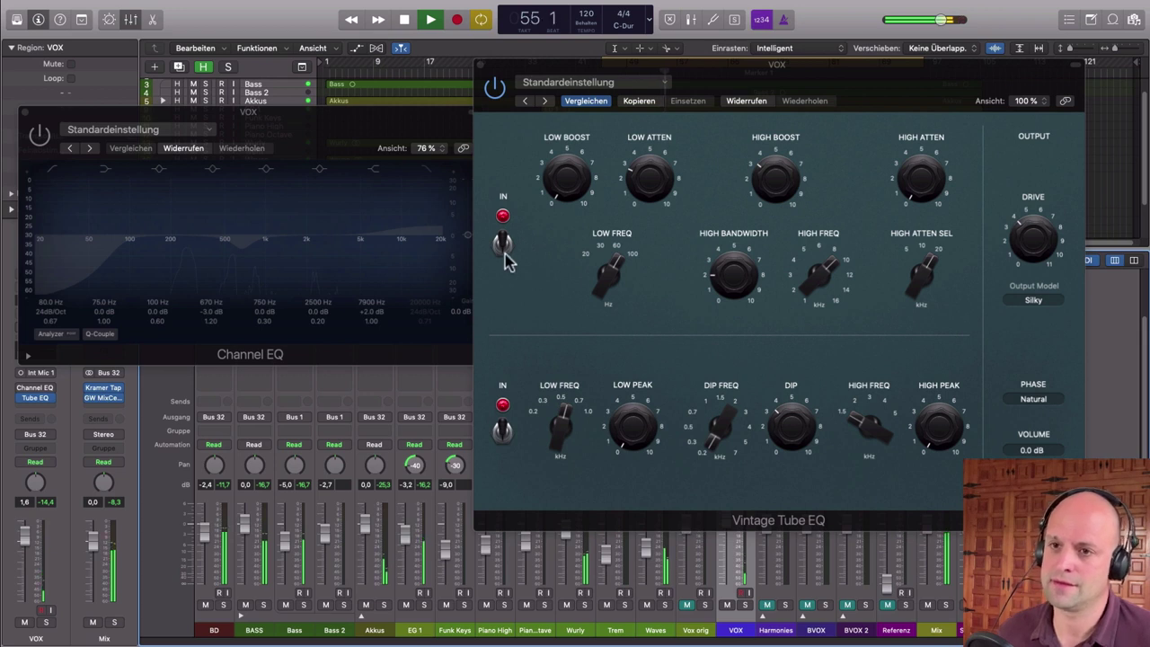
{"action": "left_click", "coordinate": [503, 431]}
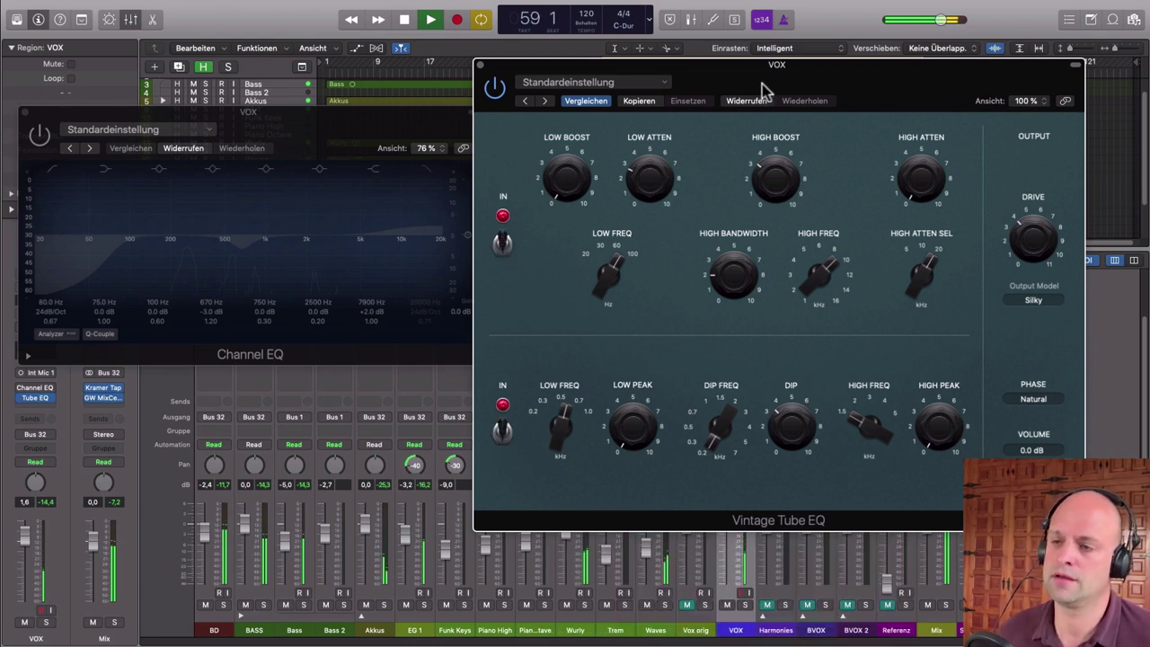
Step: Stop playback and close the Channel EQ and Vintage Tube EQ windows
{"action": "mouse_move", "coordinate": [775, 176]}
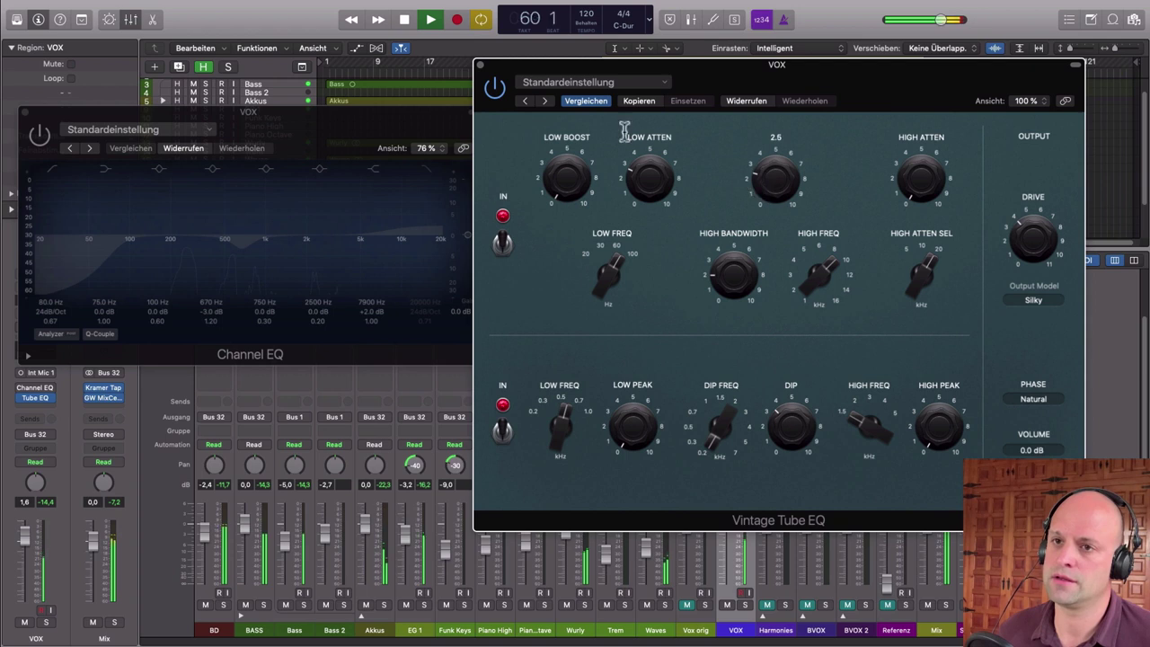
{"action": "key", "text": "space"}
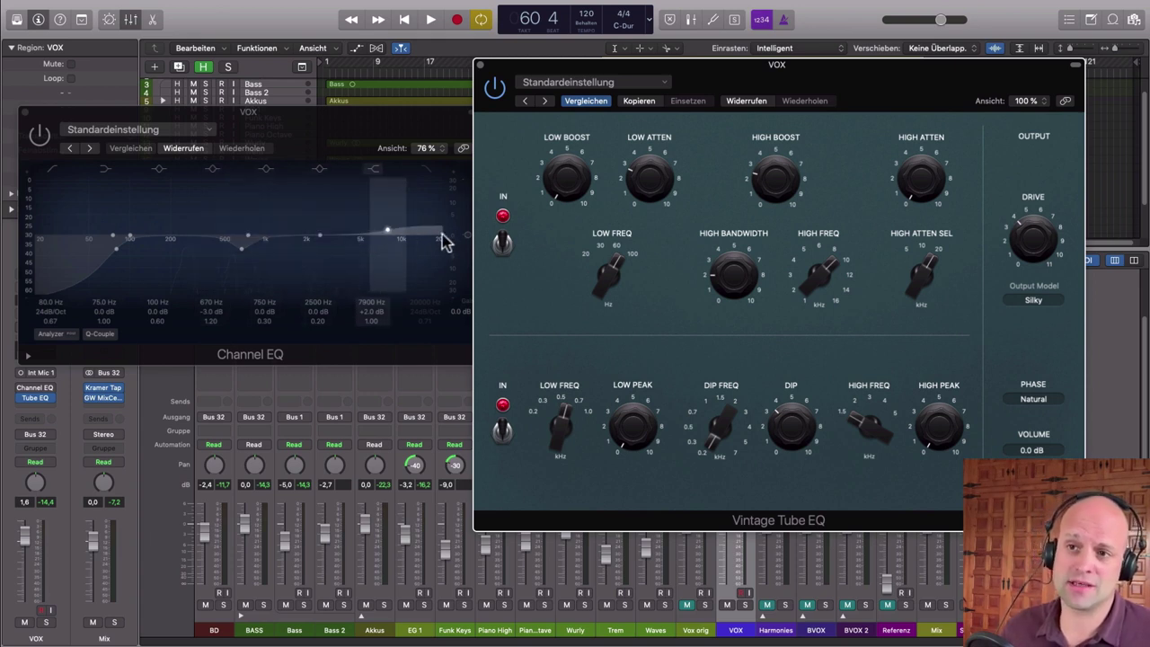
{"action": "mouse_move", "coordinate": [609, 299]}
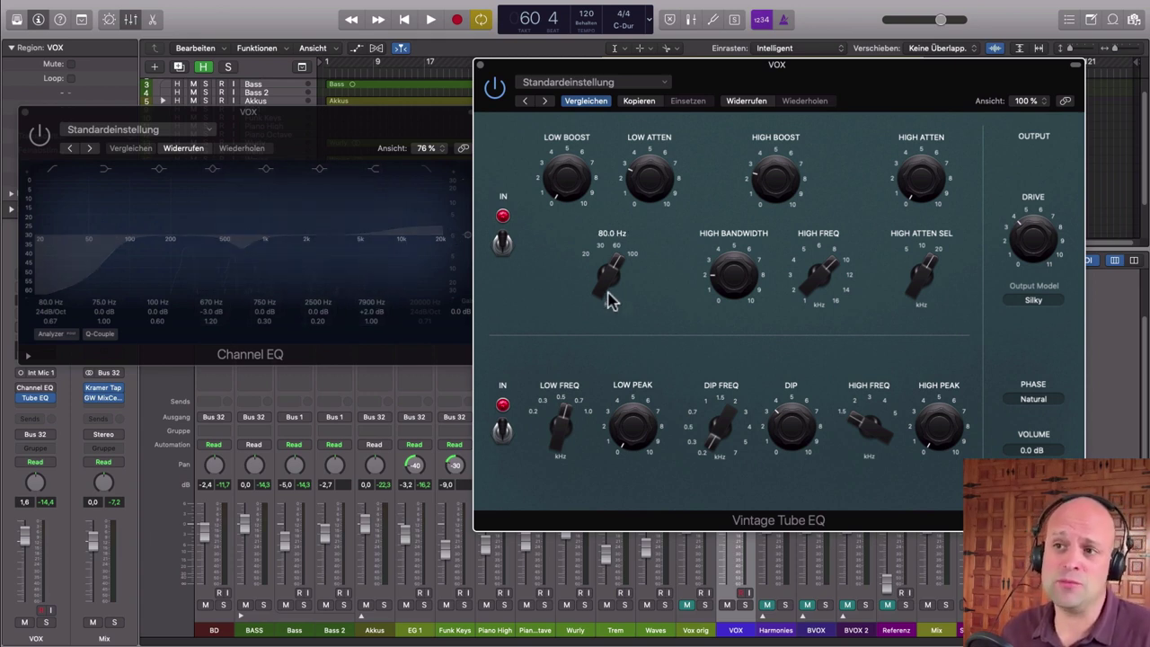
{"action": "left_click", "coordinate": [26, 111]}
{"action": "left_click_drag", "start_coordinate": [890, 93], "coordinate": [737, 90]}
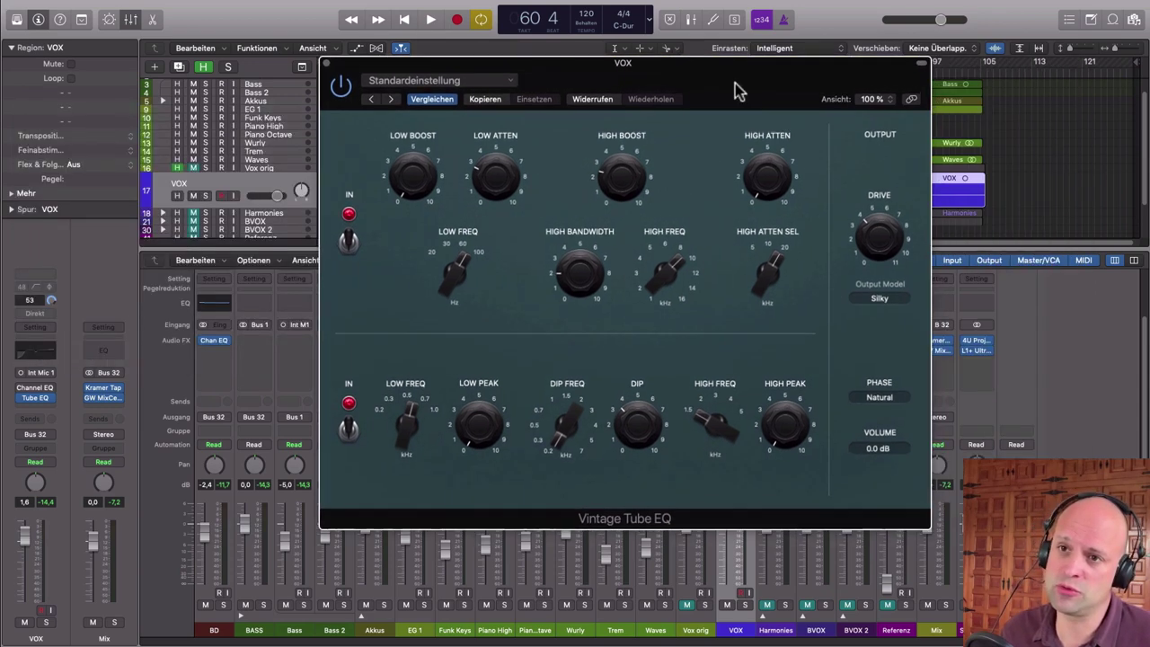
{"action": "left_click", "coordinate": [329, 65]}
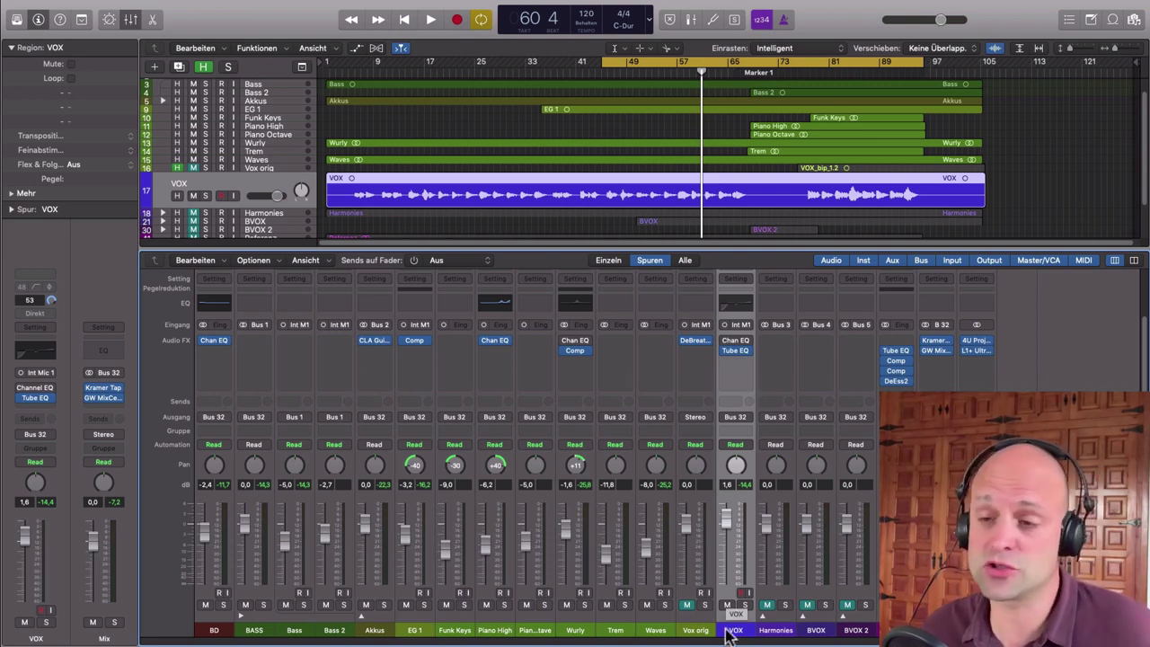
Step: Insert a Compressor on the VOX channel after the Tube EQ
{"action": "left_click", "coordinate": [744, 356]}
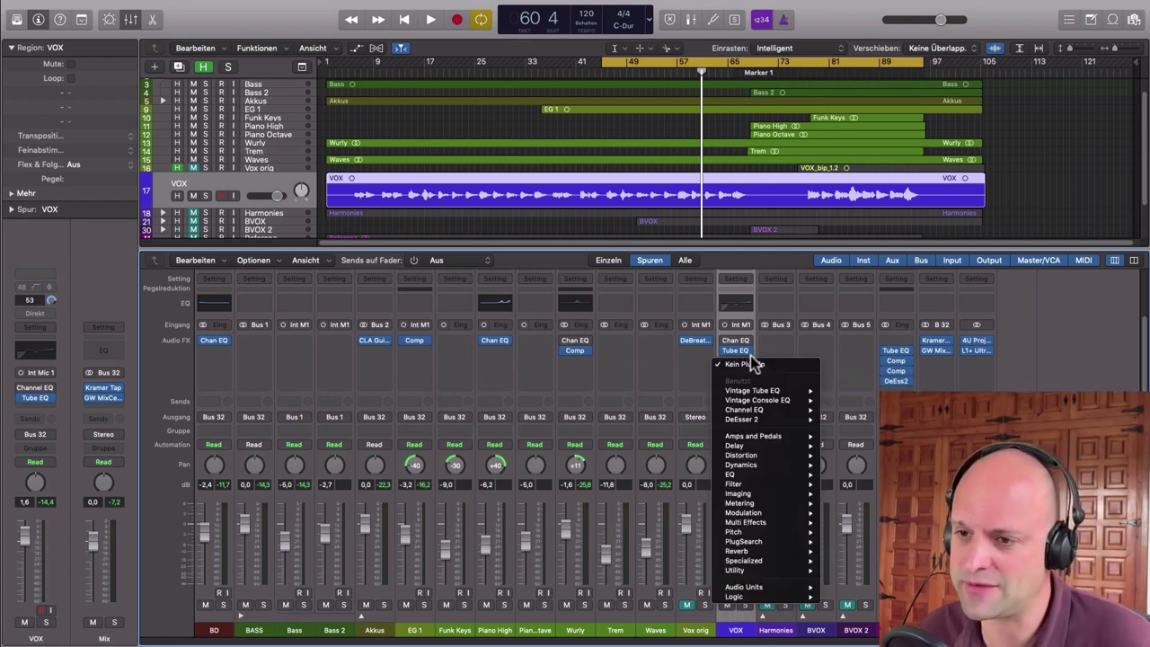
{"action": "mouse_move", "coordinate": [802, 466]}
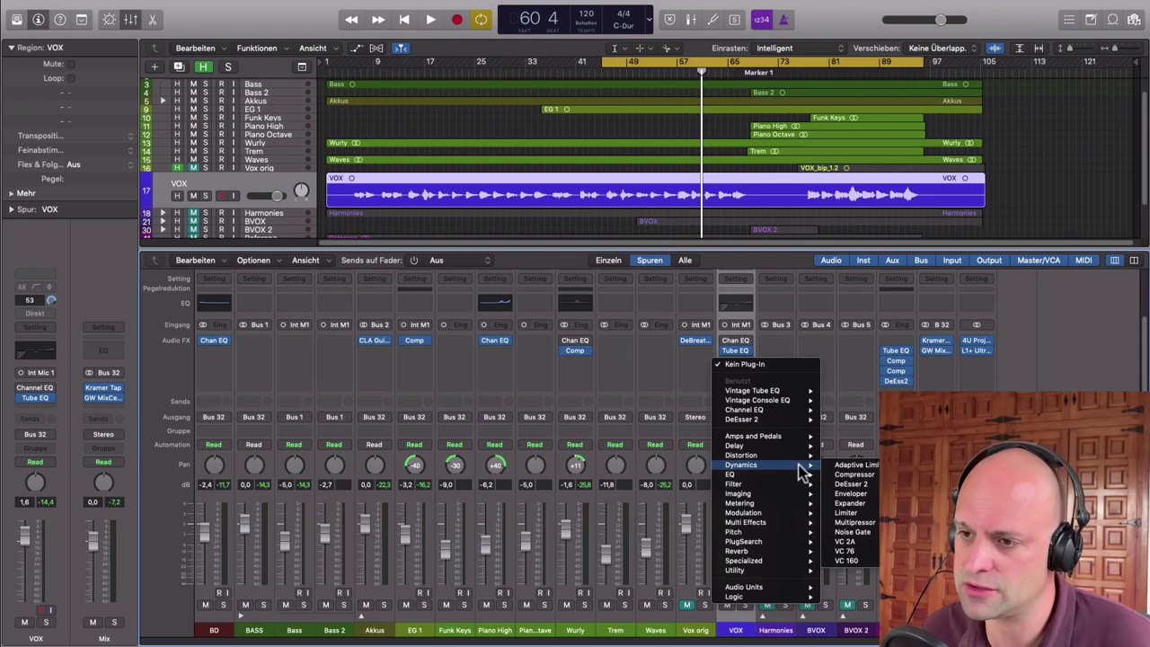
{"action": "left_click", "coordinate": [853, 475]}
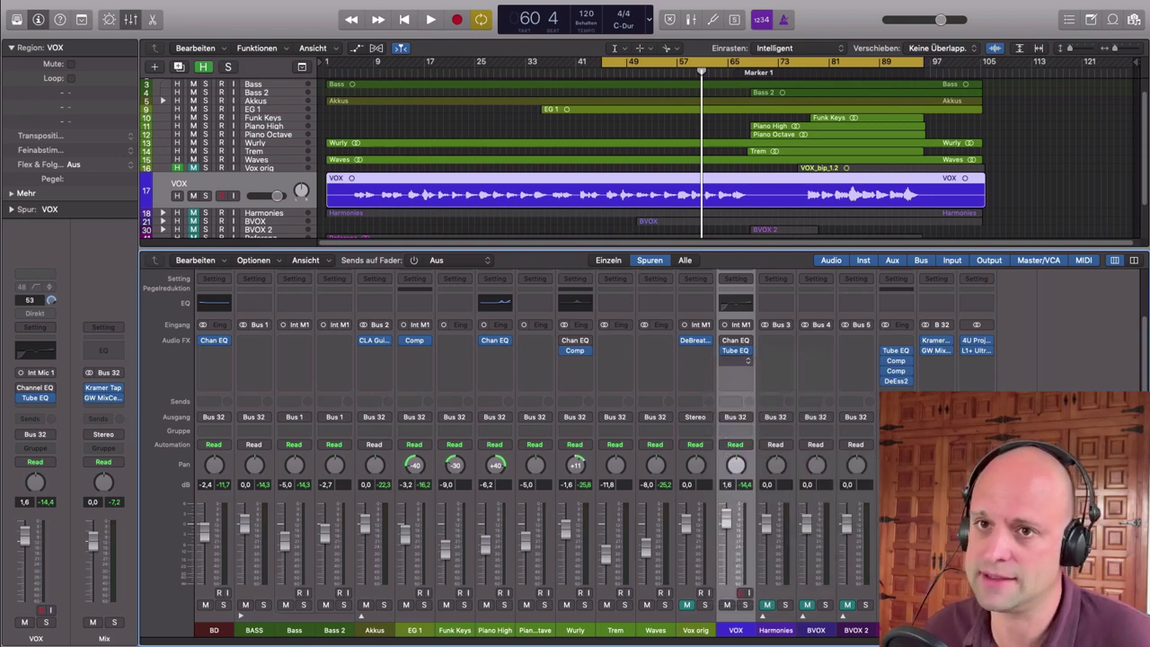
{"action": "left_click_drag", "start_coordinate": [297, 39], "coordinate": [494, 94]}
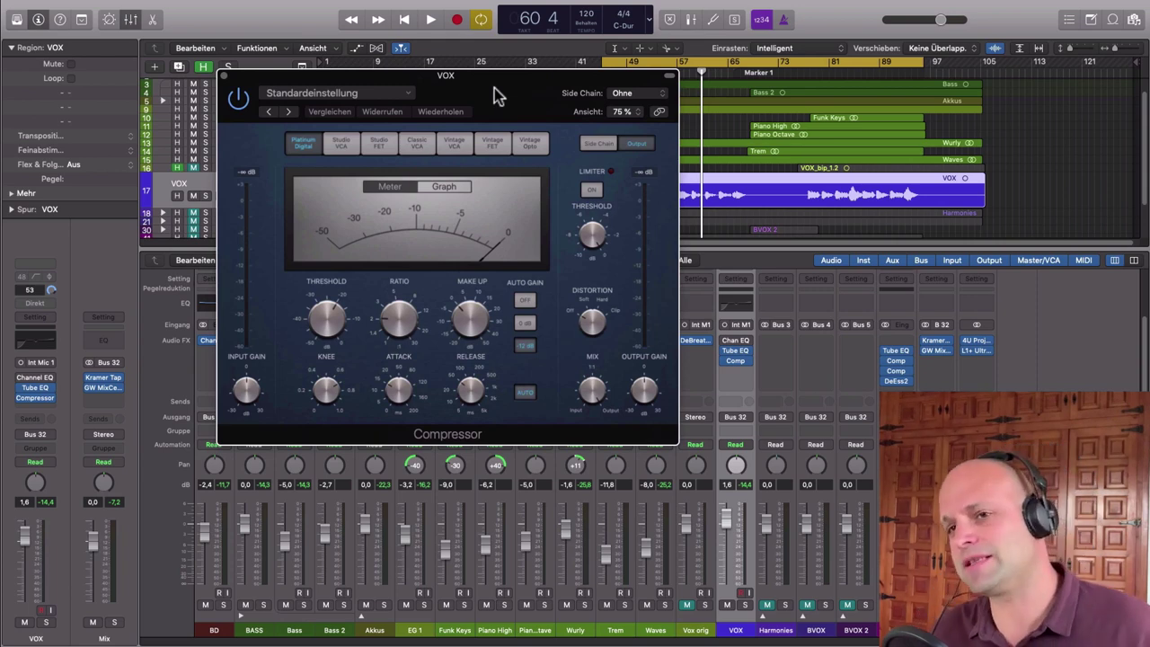
Step: Try the Compressor's Vintage FET model, choose Studio FET instead, and turn Auto Gain off
{"action": "left_click", "coordinate": [492, 146]}
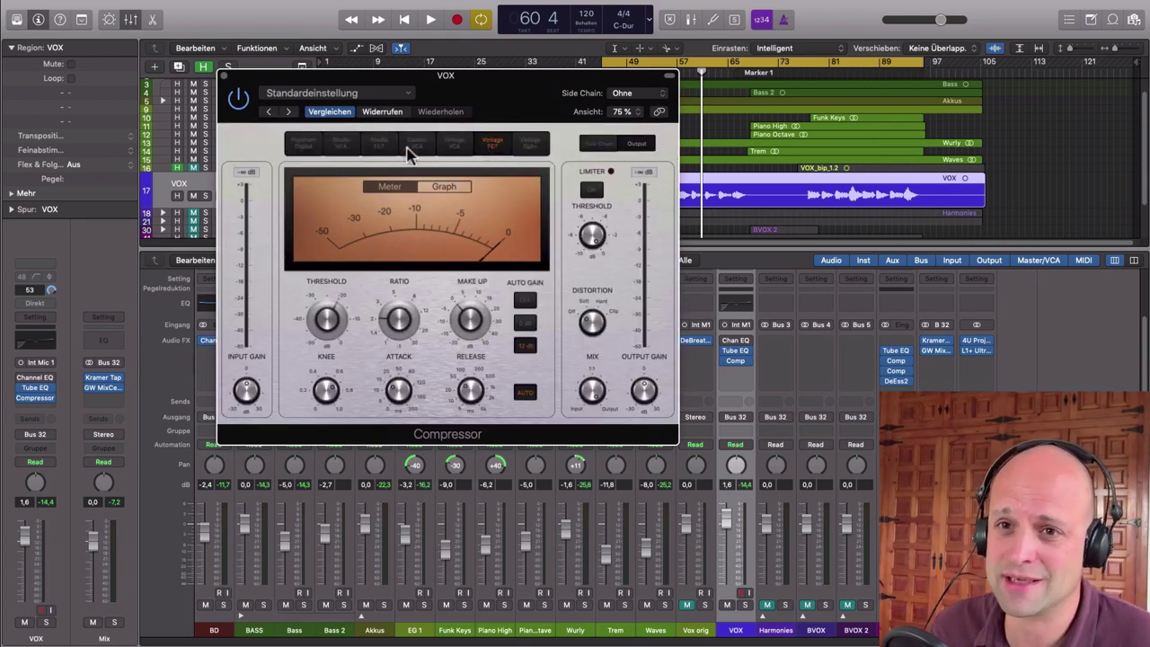
{"action": "left_click", "coordinate": [379, 146]}
{"action": "left_click_drag", "start_coordinate": [511, 99], "coordinate": [553, 87]}
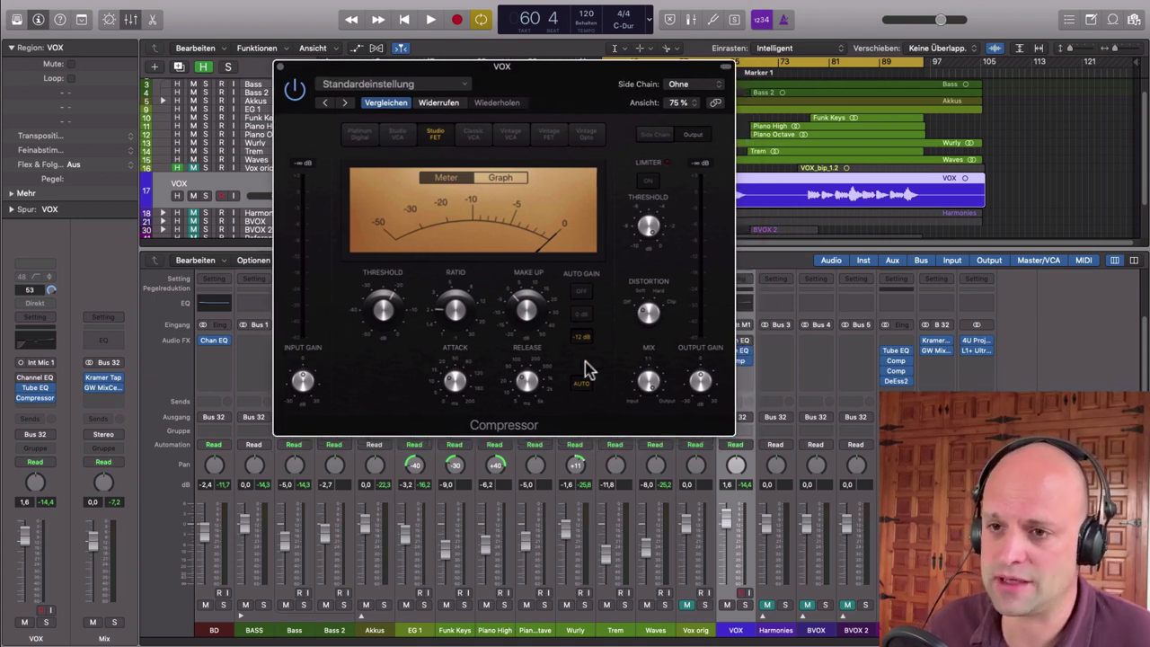
{"action": "left_click", "coordinate": [581, 291]}
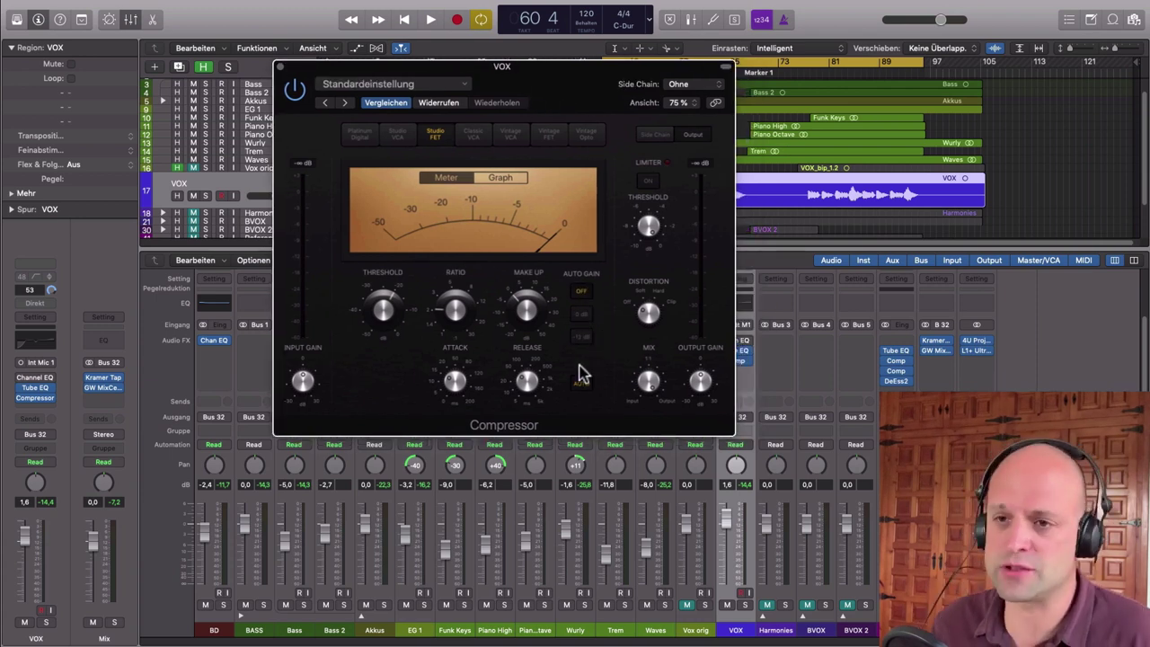
{"action": "left_click_drag", "start_coordinate": [562, 88], "coordinate": [529, 114]}
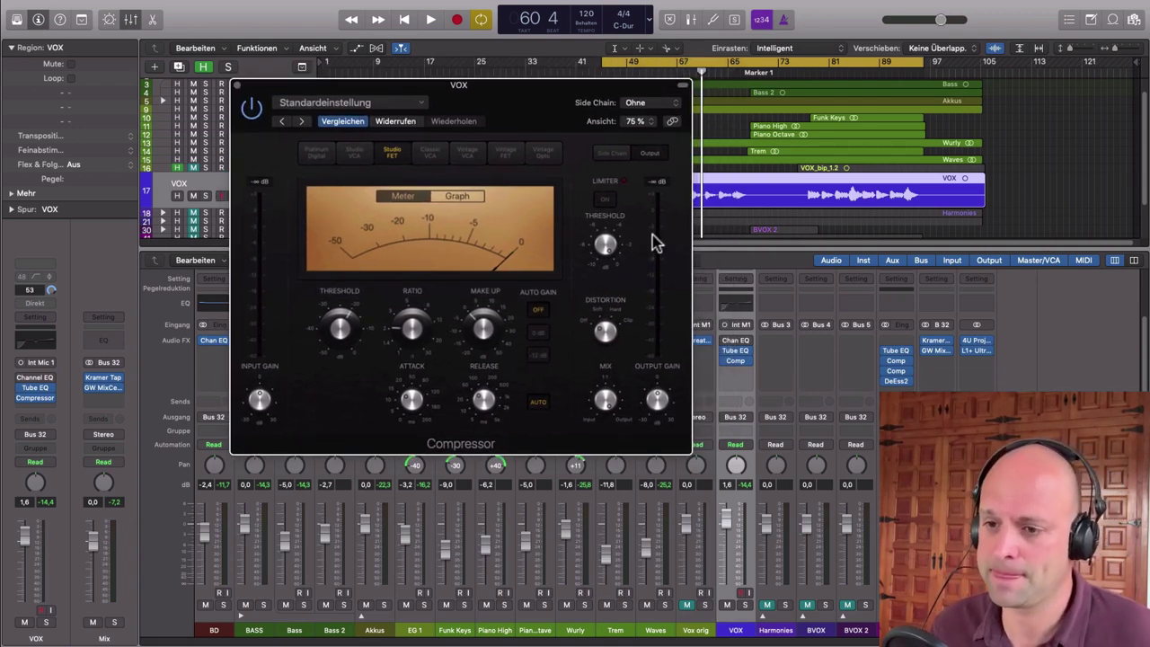
Step: Set the Studio FET compressor's Threshold to -27.5 dB during playback, stop the playback and close the plug-in window
{"action": "key", "text": "space"}
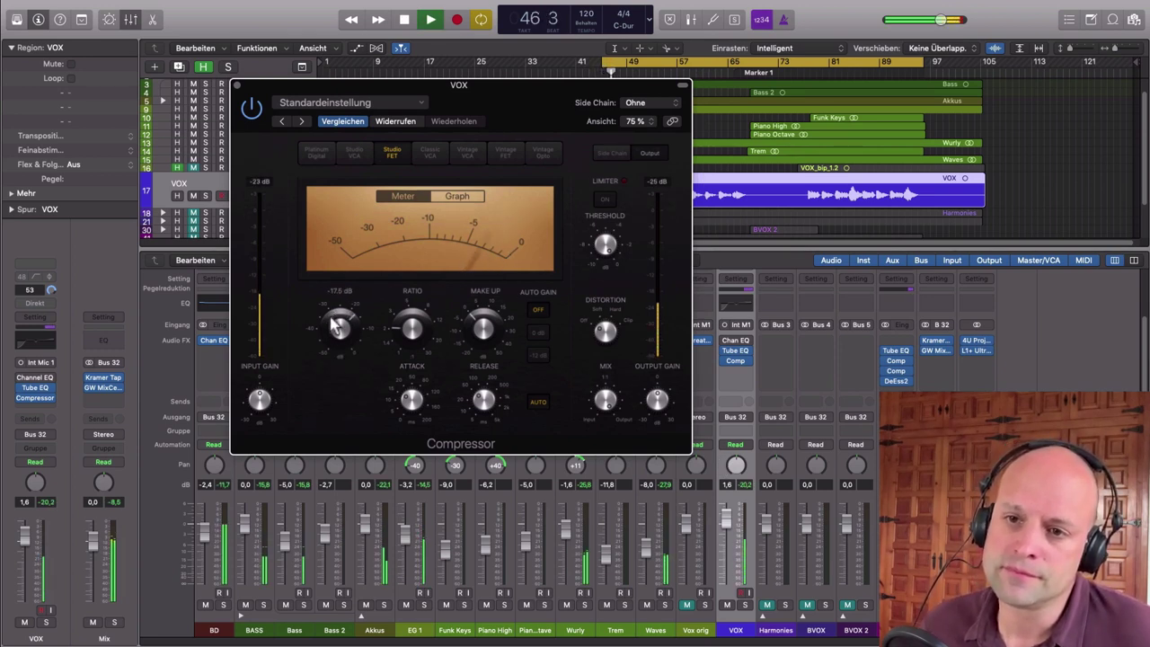
{"action": "mouse_move", "coordinate": [342, 334]}
{"action": "left_mouse_down"}
{"action": "mouse_move", "coordinate": [347, 341]}
{"action": "mouse_move", "coordinate": [351, 326]}
{"action": "mouse_move", "coordinate": [337, 327]}
{"action": "left_mouse_up"}
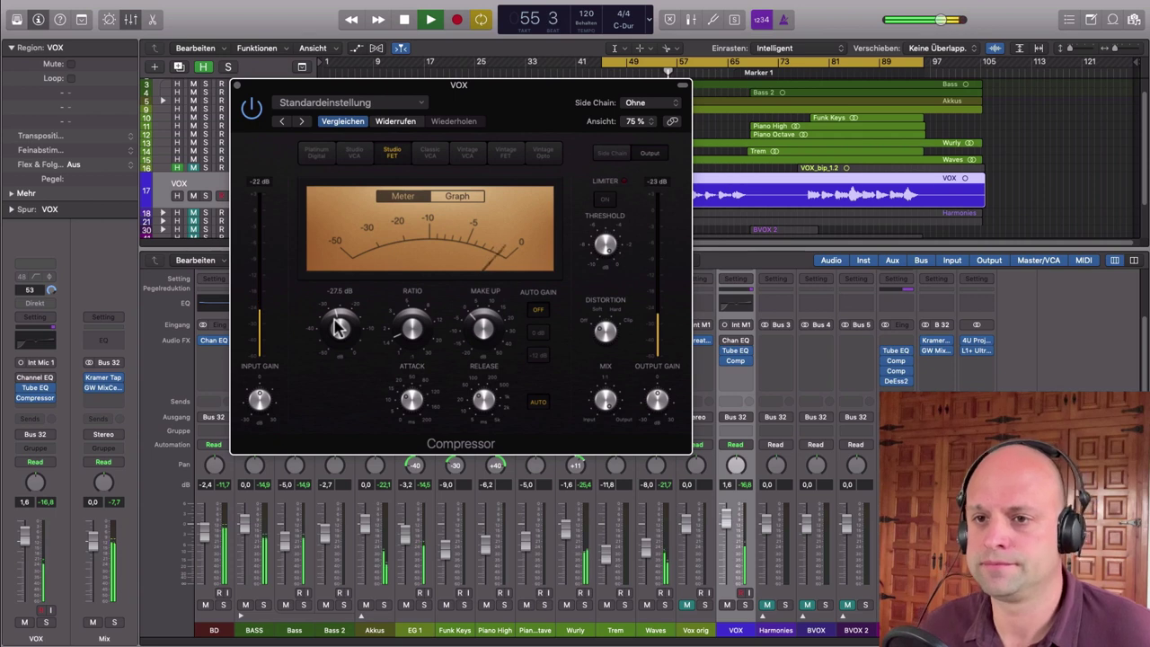
{"action": "key", "text": "space"}
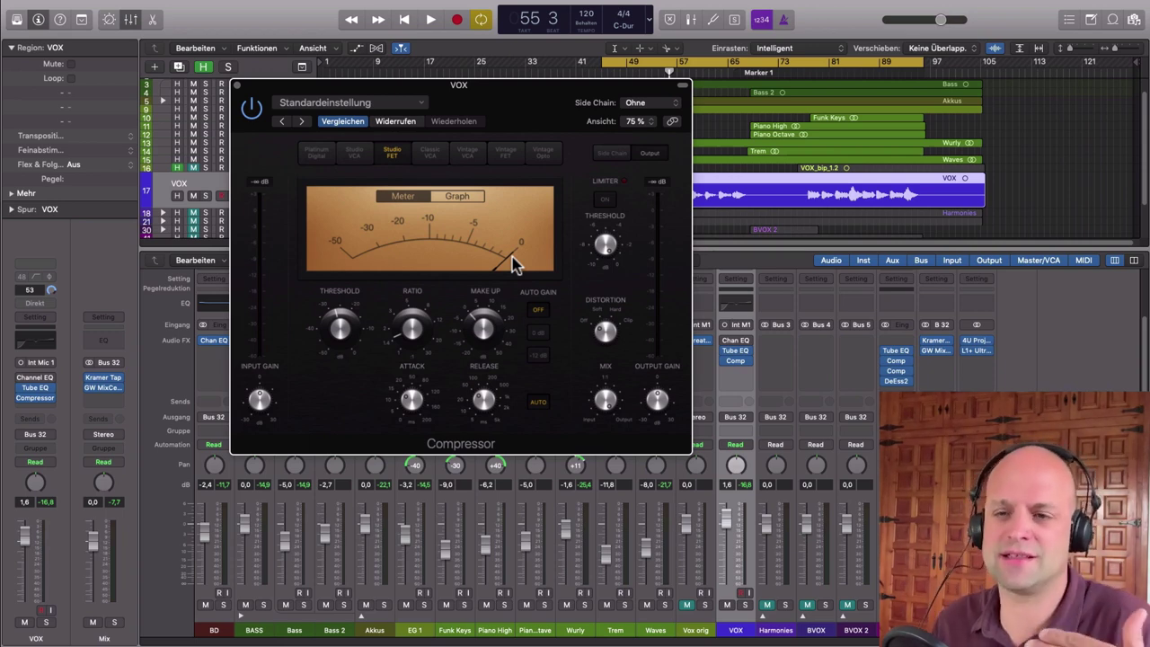
{"action": "left_click", "coordinate": [236, 86]}
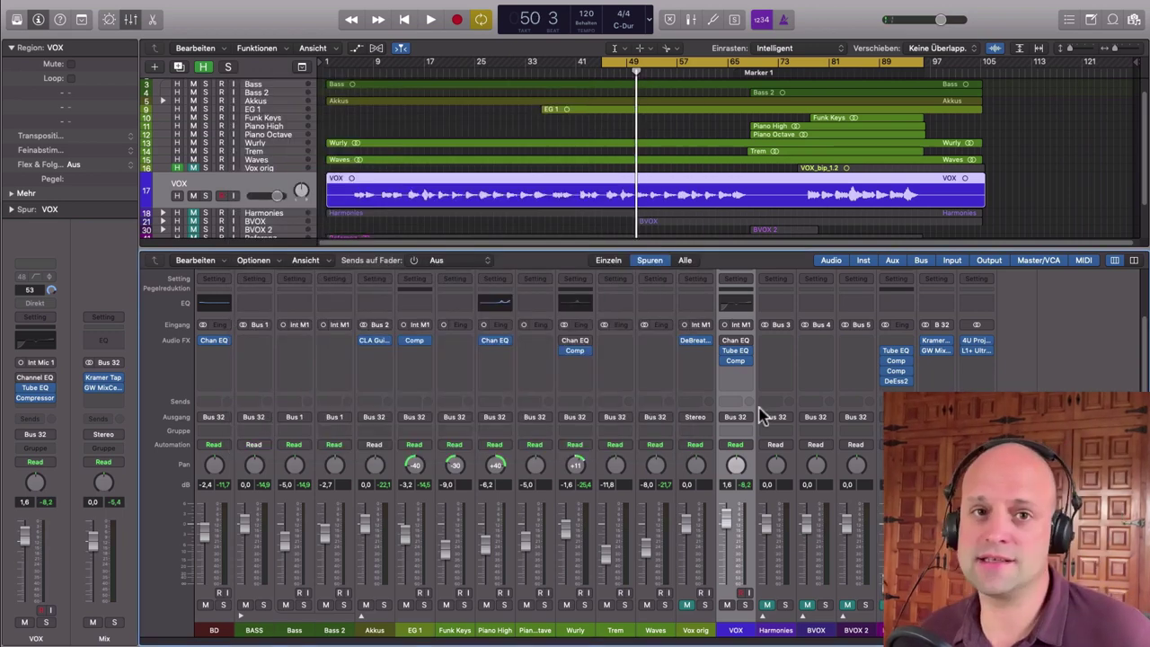
Step: Insert a second Compressor on the VOX channel after the first one
{"action": "left_click", "coordinate": [744, 372]}
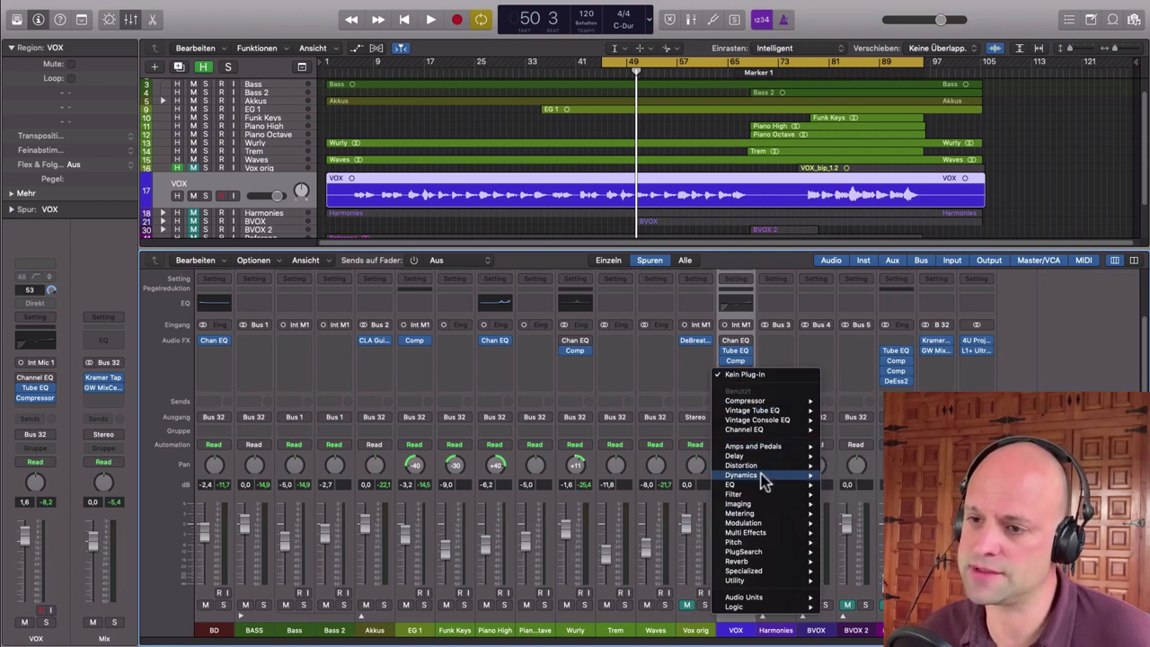
{"action": "mouse_move", "coordinate": [762, 480]}
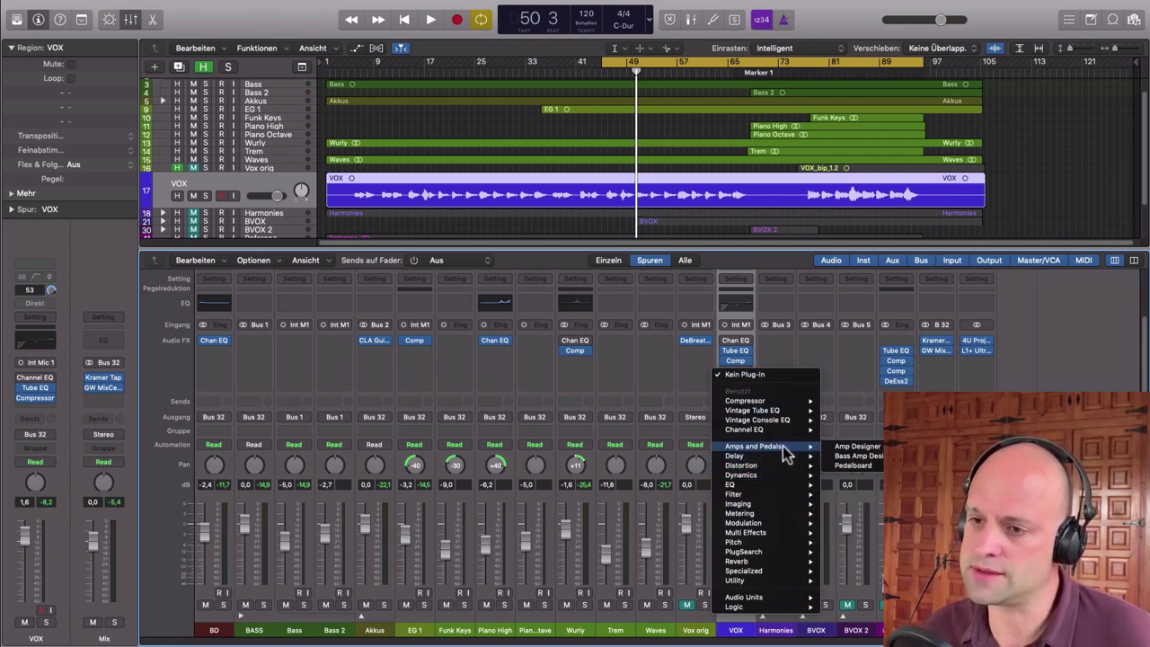
{"action": "mouse_move", "coordinate": [774, 460]}
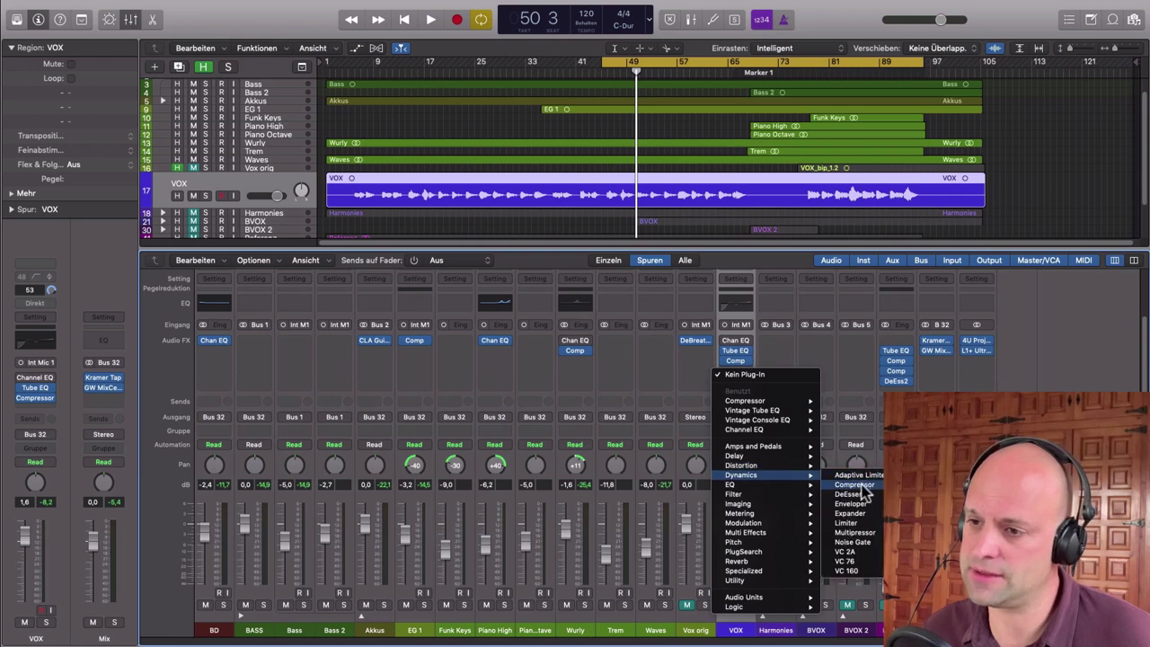
{"action": "left_click", "coordinate": [853, 484]}
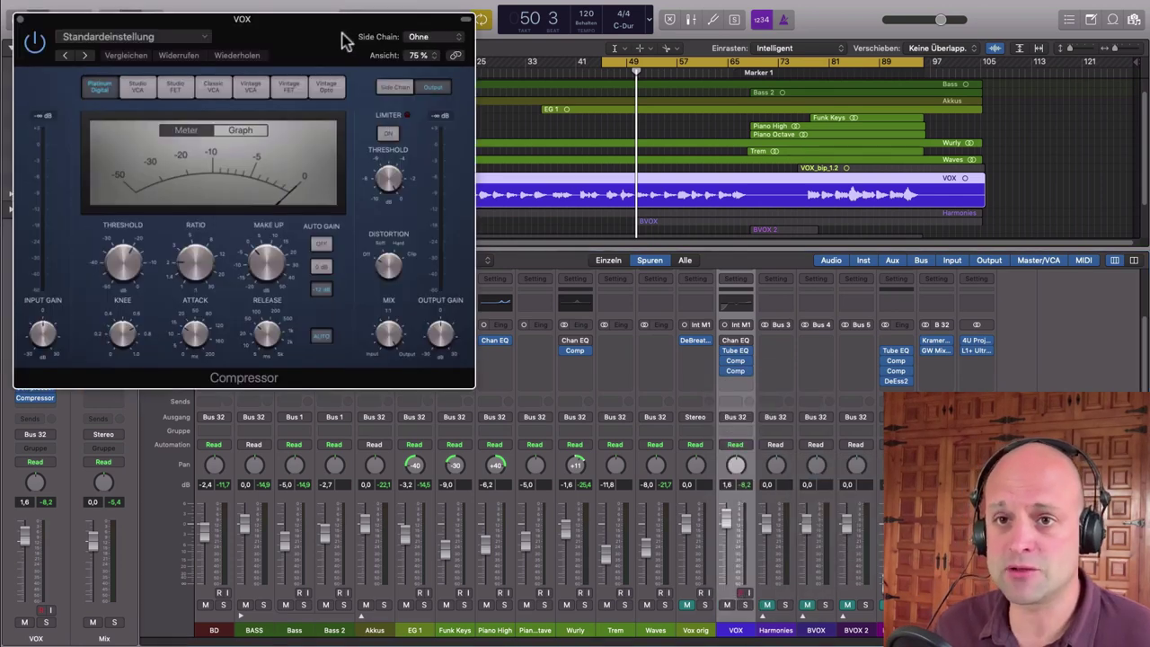
{"action": "left_click_drag", "start_coordinate": [346, 38], "coordinate": [671, 153]}
Step: Switch the second Compressor to the Vintage Opto model and turn Auto Gain off
{"action": "left_click", "coordinate": [571, 146]}
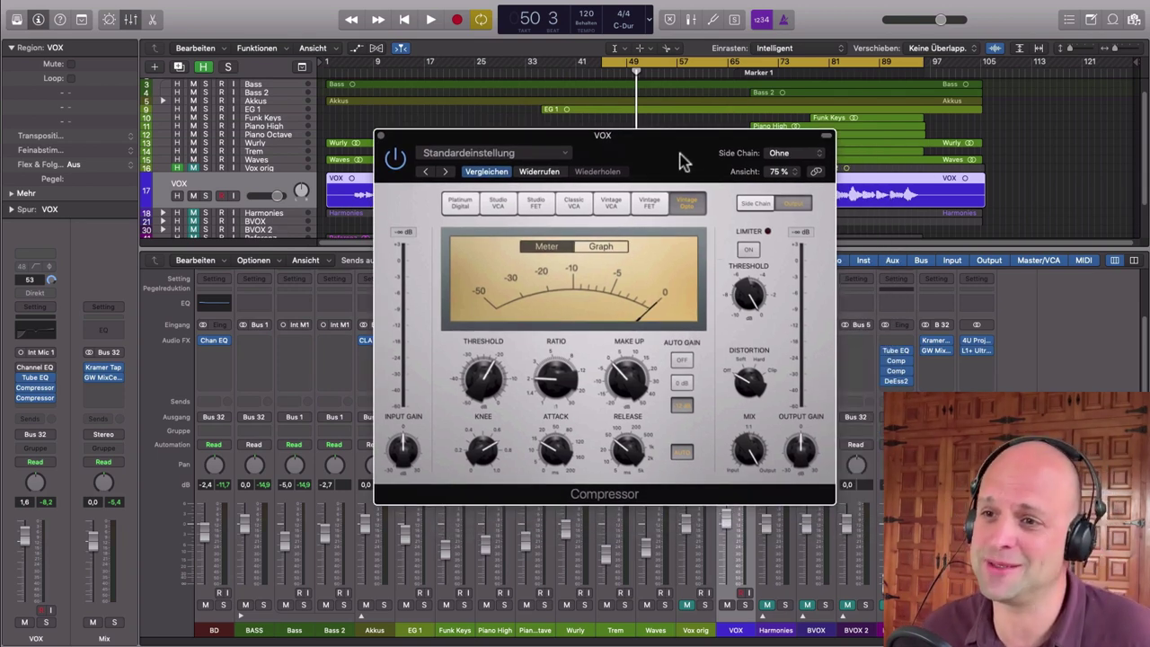
{"action": "mouse_move", "coordinate": [680, 160]}
{"action": "left_mouse_down"}
{"action": "mouse_move", "coordinate": [706, 140]}
{"action": "mouse_move", "coordinate": [676, 148]}
{"action": "left_mouse_up"}
{"action": "left_click", "coordinate": [710, 343]}
Step: Set the Vintage Opto compressor's Threshold to -42.5 dB during playback, and adjust Knee, Ratio and Make Up
{"action": "key", "text": "space"}
{"action": "left_click_drag", "start_coordinate": [472, 351], "coordinate": [500, 410]}
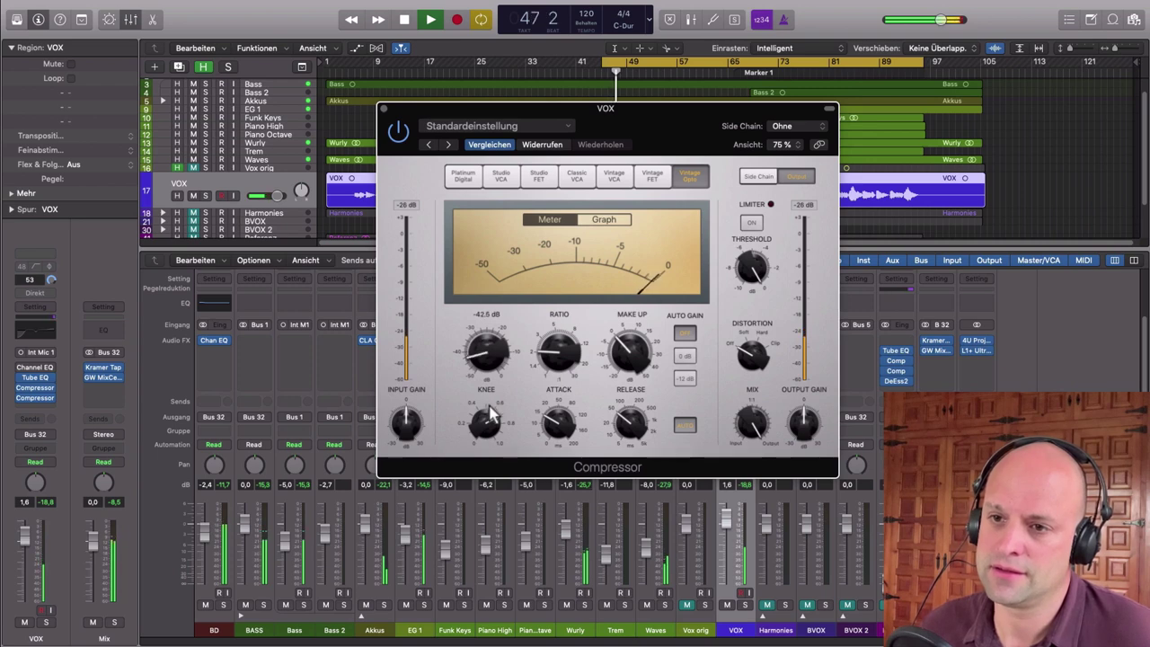
{"action": "left_click", "coordinate": [488, 405]}
{"action": "left_click_drag", "start_coordinate": [554, 358], "coordinate": [548, 350]}
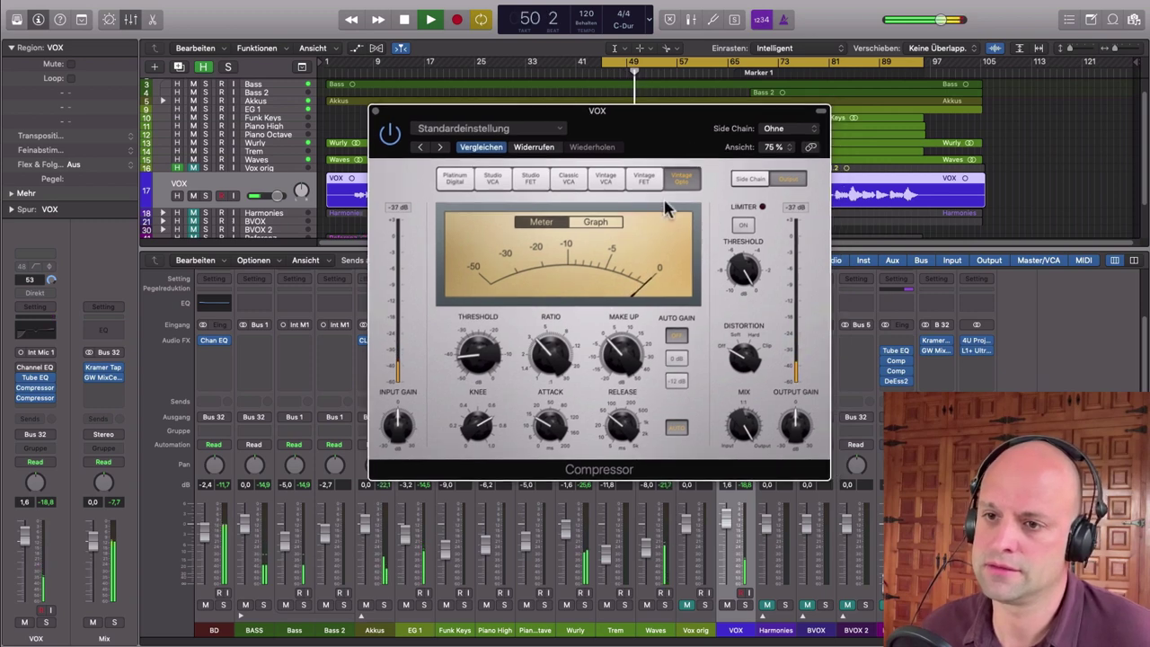
{"action": "left_click", "coordinate": [608, 370]}
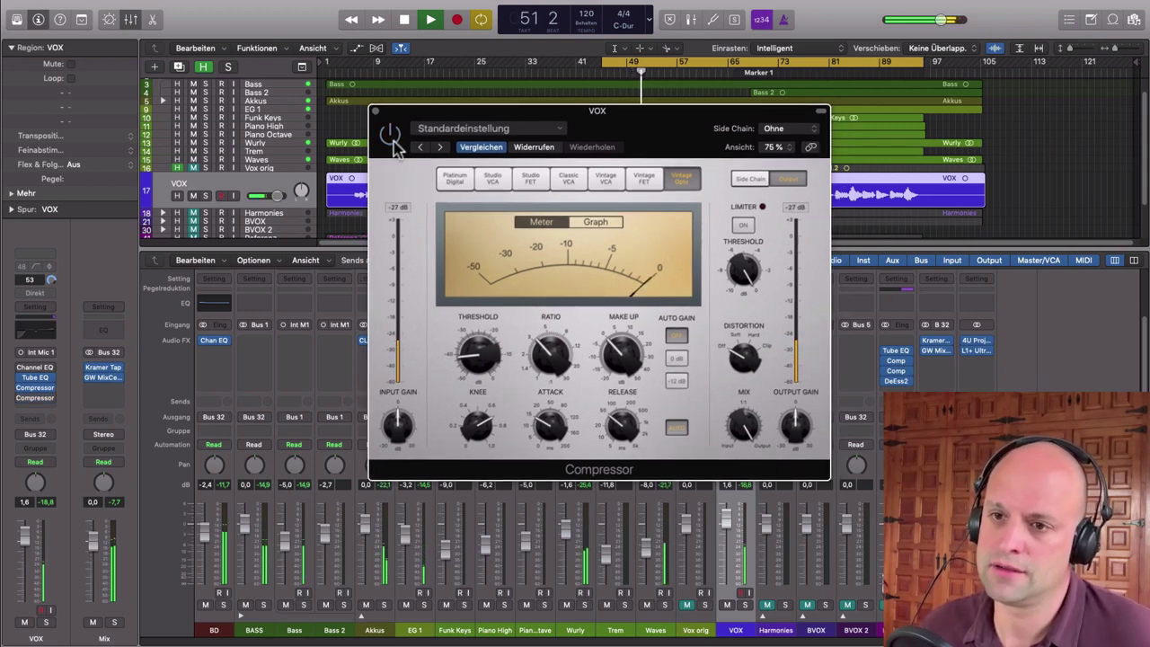
{"action": "left_click_drag", "start_coordinate": [616, 351], "coordinate": [614, 359]}
{"action": "mouse_move", "coordinate": [570, 370]}
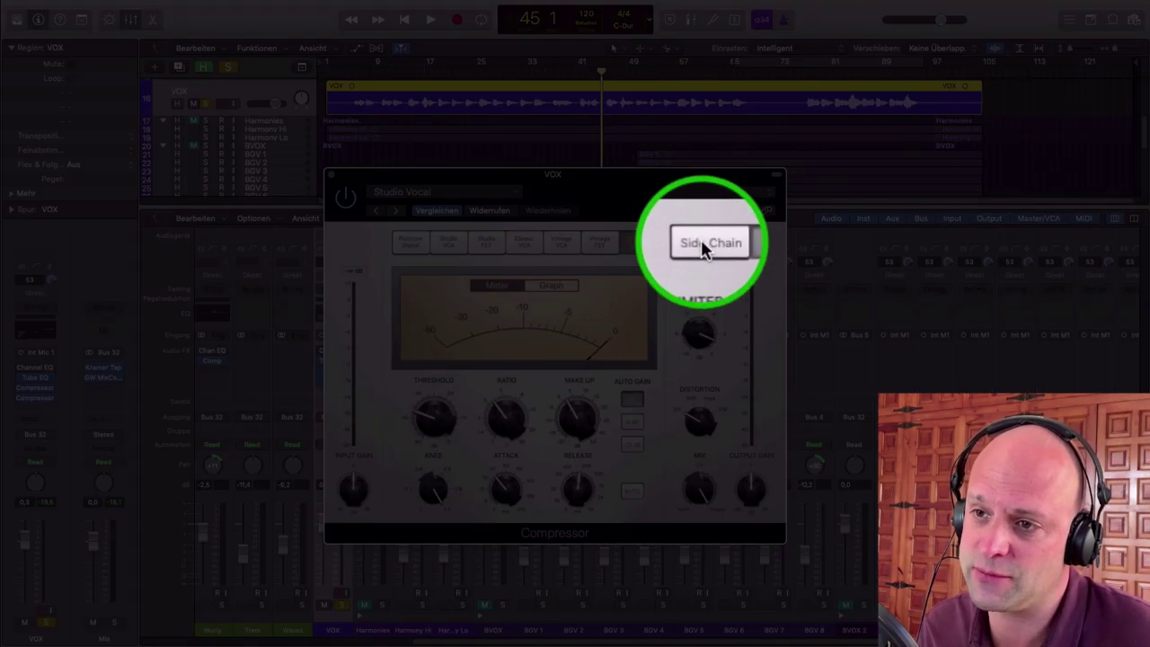
Step: Show the compressor's Side Chain settings, set the filter Mode to HP, and switch the filter to Listen
{"action": "left_click", "coordinate": [702, 244]}
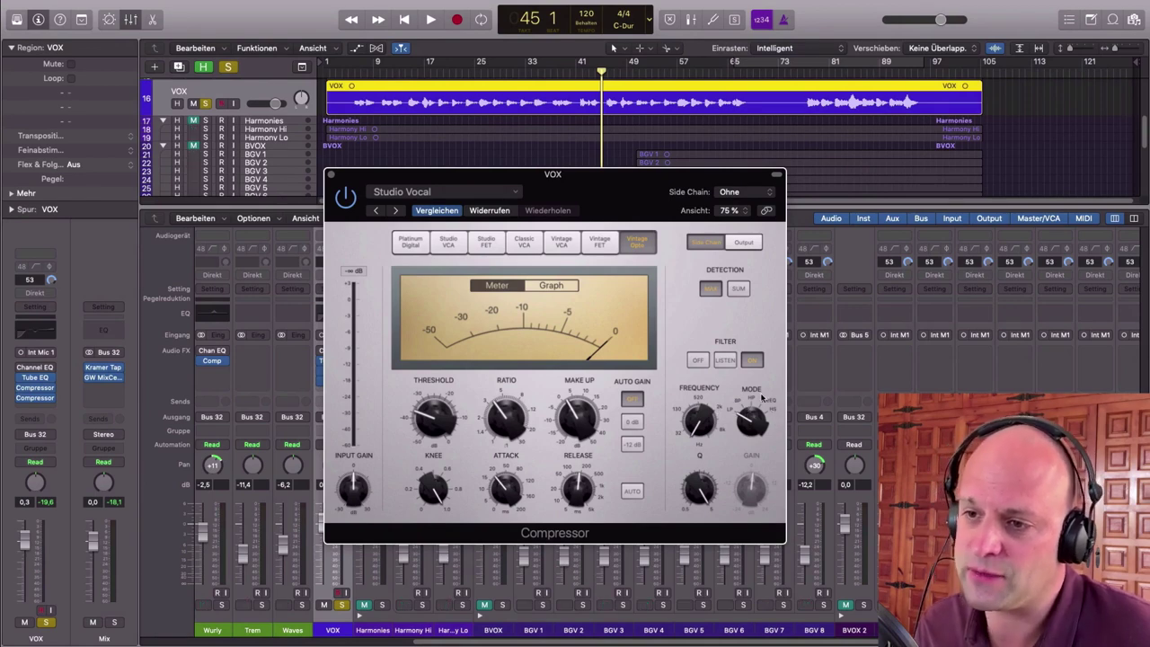
{"action": "left_click_drag", "start_coordinate": [751, 414], "coordinate": [728, 407]}
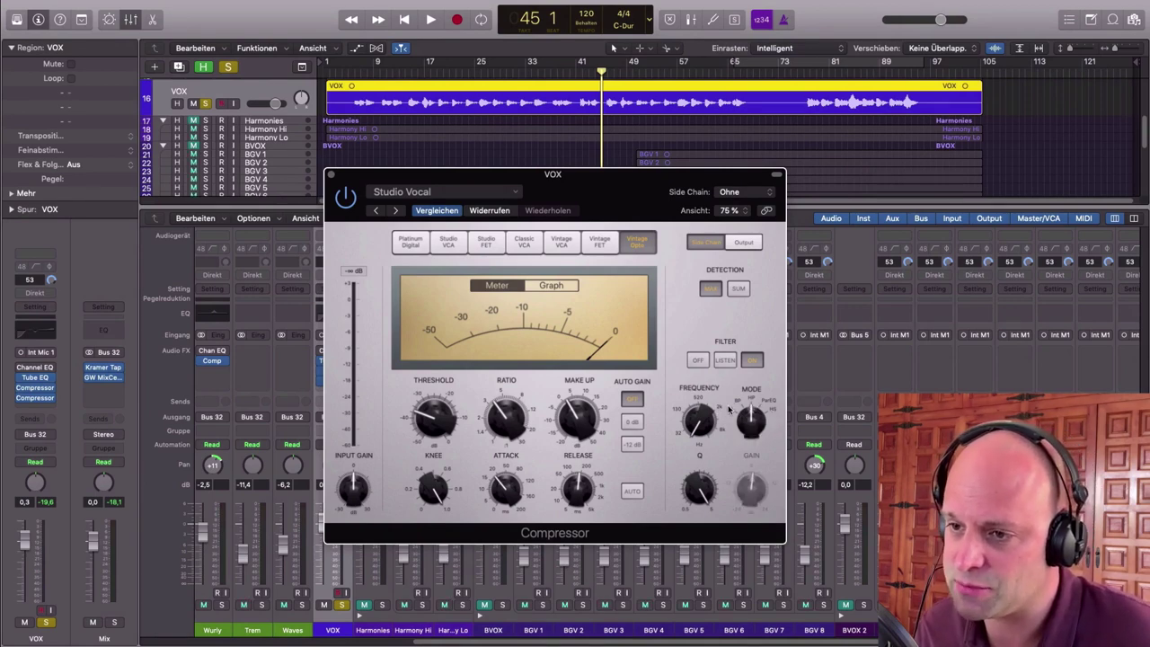
{"action": "left_click", "coordinate": [724, 360]}
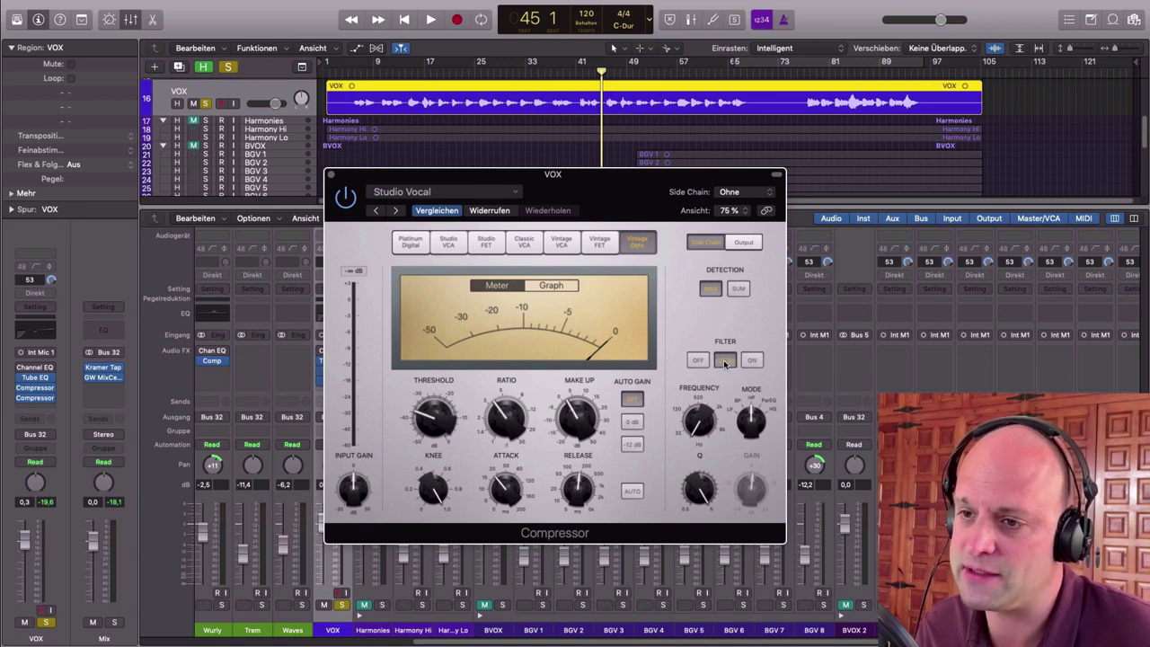
Step: Adjust the side-chain filter Frequency, trying 349.23 Hz and 61.737 Hz, while listening to the filtered vocal during playback
{"action": "mouse_move", "coordinate": [706, 426]}
{"action": "left_mouse_down"}
{"action": "mouse_move", "coordinate": [683, 388]}
{"action": "mouse_move", "coordinate": [694, 409]}
{"action": "left_mouse_up"}
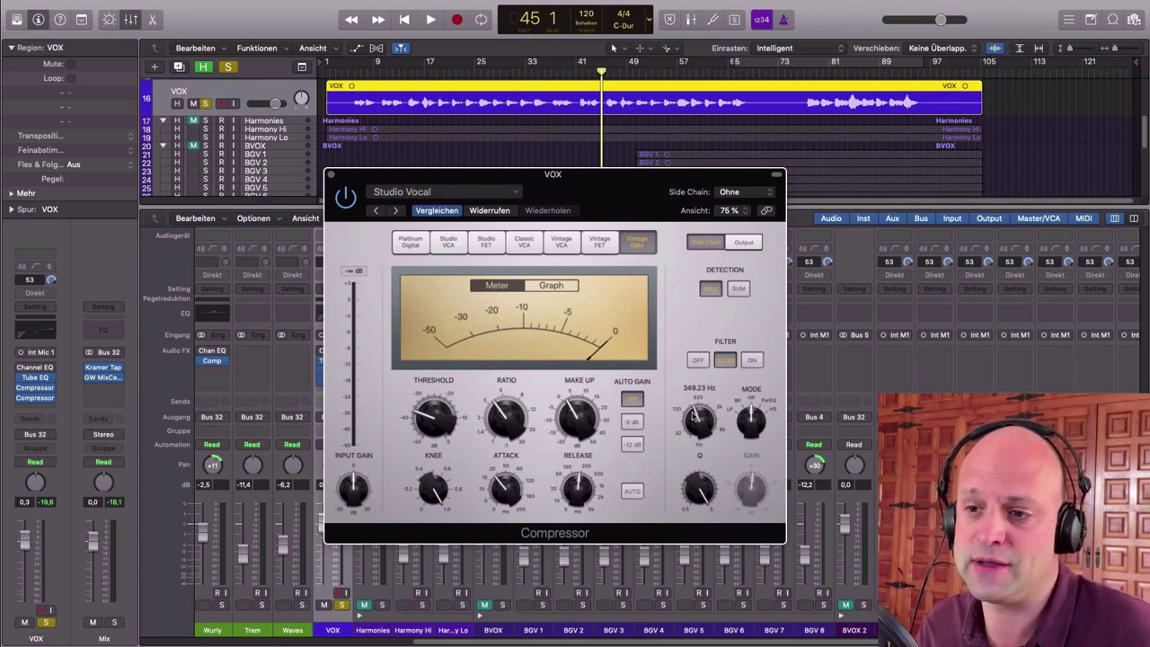
{"action": "mouse_move", "coordinate": [701, 420]}
{"action": "left_mouse_down"}
{"action": "mouse_move", "coordinate": [700, 460]}
{"action": "mouse_move", "coordinate": [688, 419]}
{"action": "left_mouse_up"}
{"action": "key", "text": "space"}
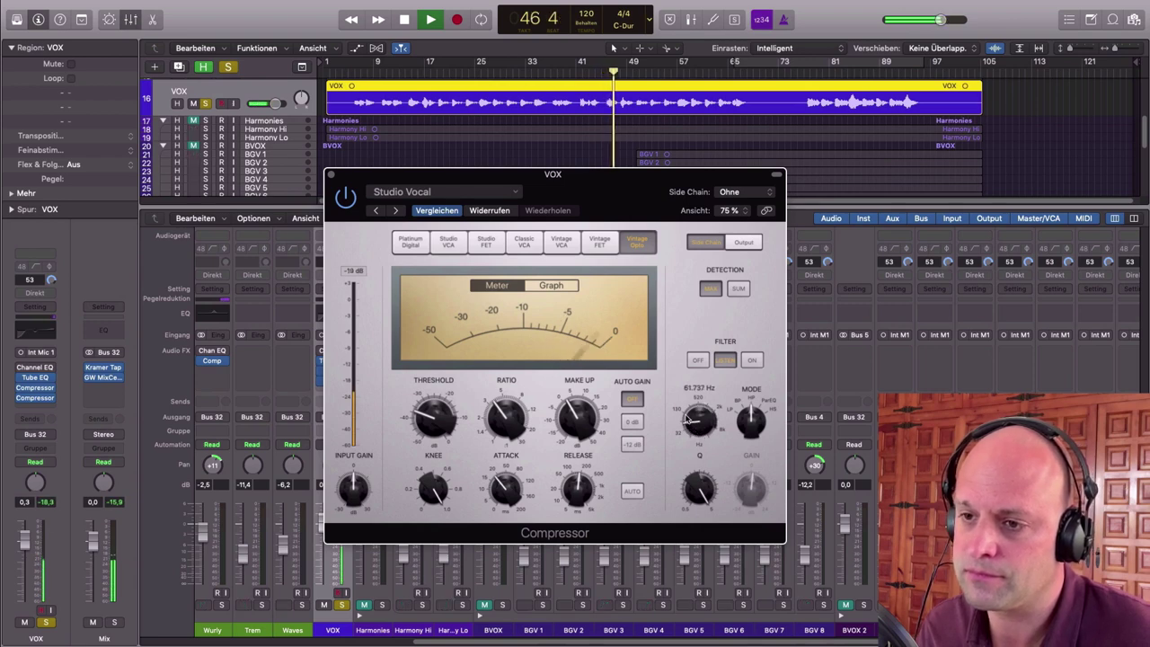
{"action": "mouse_move", "coordinate": [688, 418]}
{"action": "left_mouse_down"}
{"action": "mouse_move", "coordinate": [680, 390]}
{"action": "mouse_move", "coordinate": [679, 413]}
{"action": "left_mouse_up"}
{"action": "key", "text": "space"}
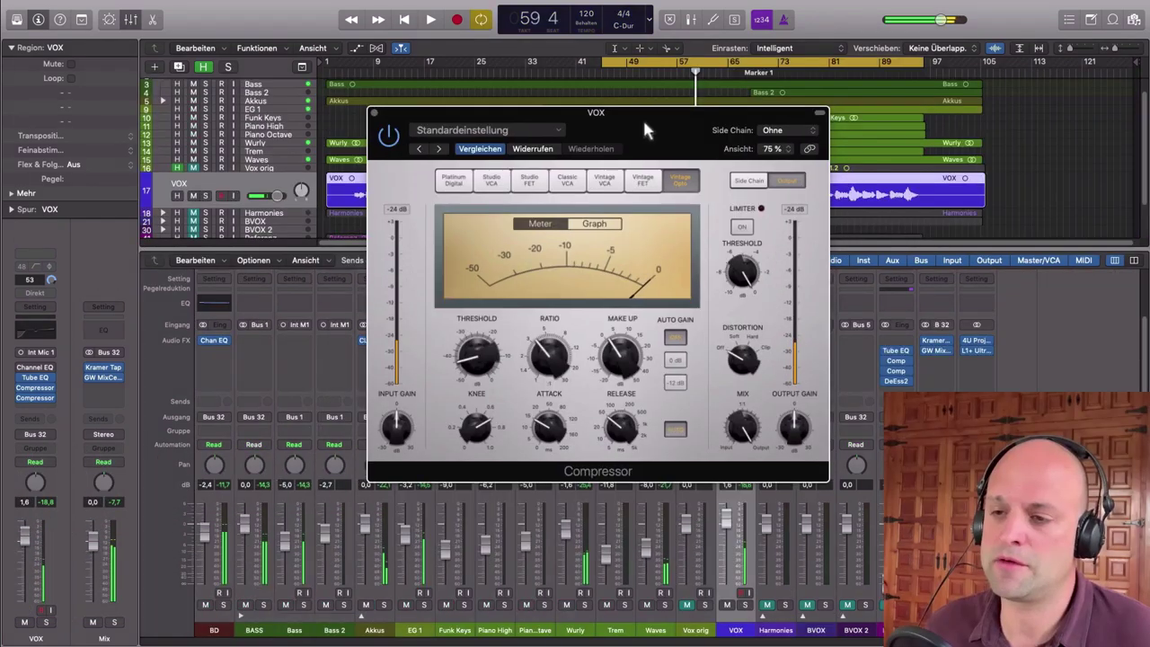
Step: Bypass both compressors on VOX and restart playback to hear the mix without compression
{"action": "left_click_drag", "start_coordinate": [642, 118], "coordinate": [378, 123]}
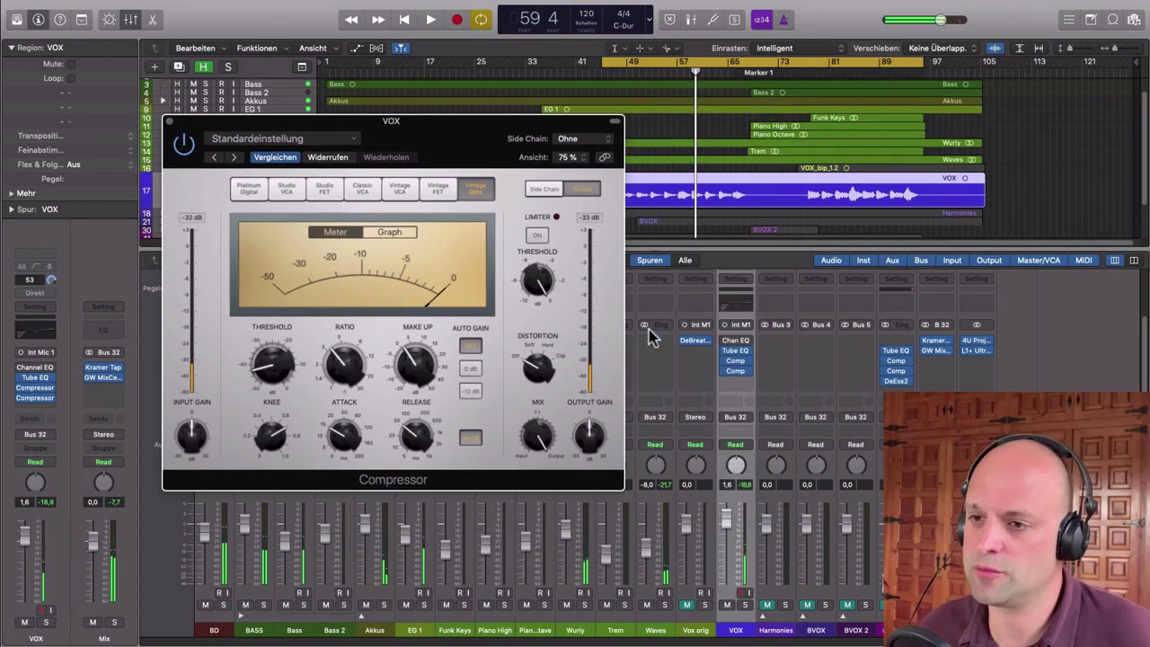
{"action": "left_click", "coordinate": [728, 371]}
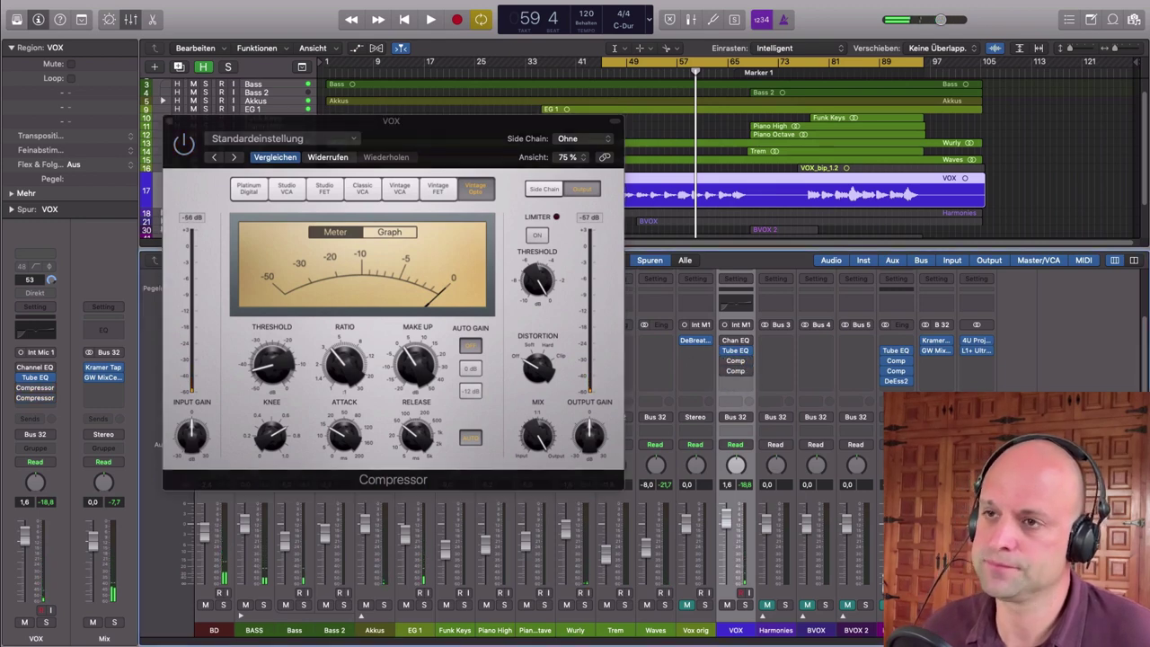
{"action": "key", "text": "space"}
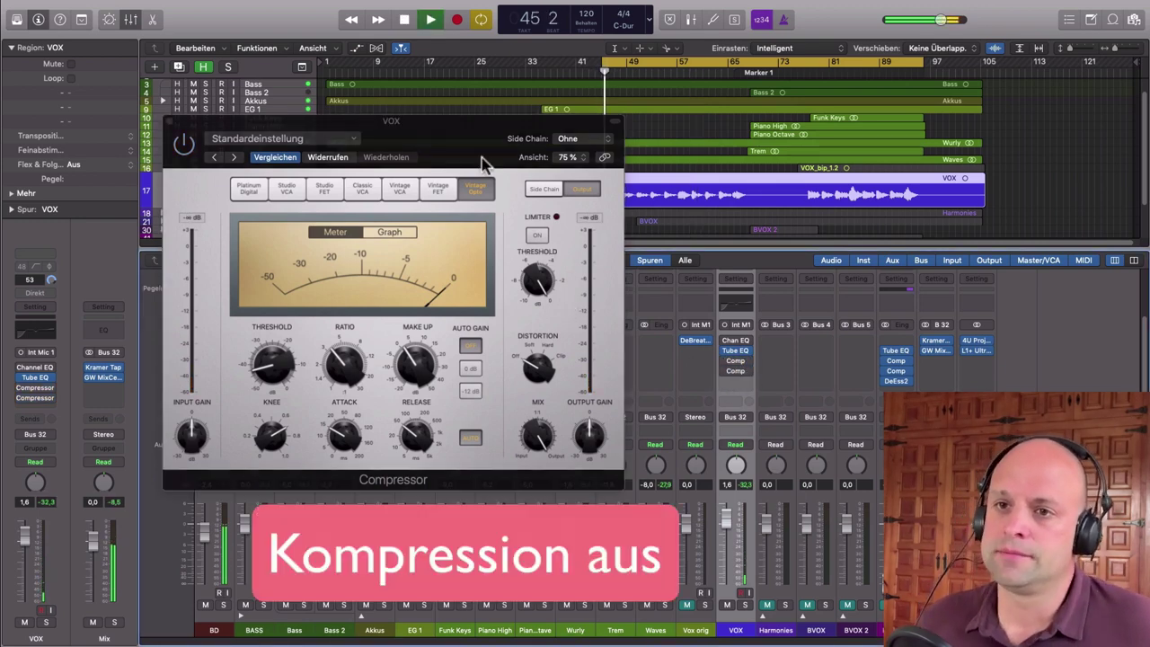
Step: Switch both VOX compressors back on during playback to hear the mix with compression, and stop playback
{"action": "left_click_drag", "start_coordinate": [480, 159], "coordinate": [546, 144]}
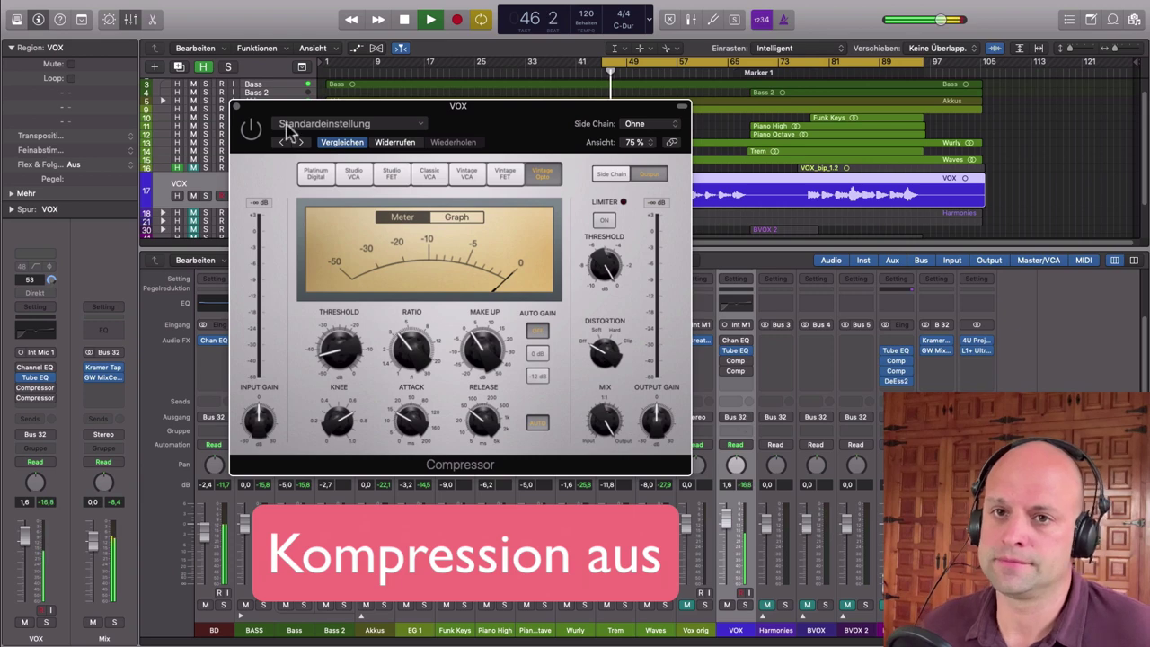
{"action": "mouse_move", "coordinate": [728, 364]}
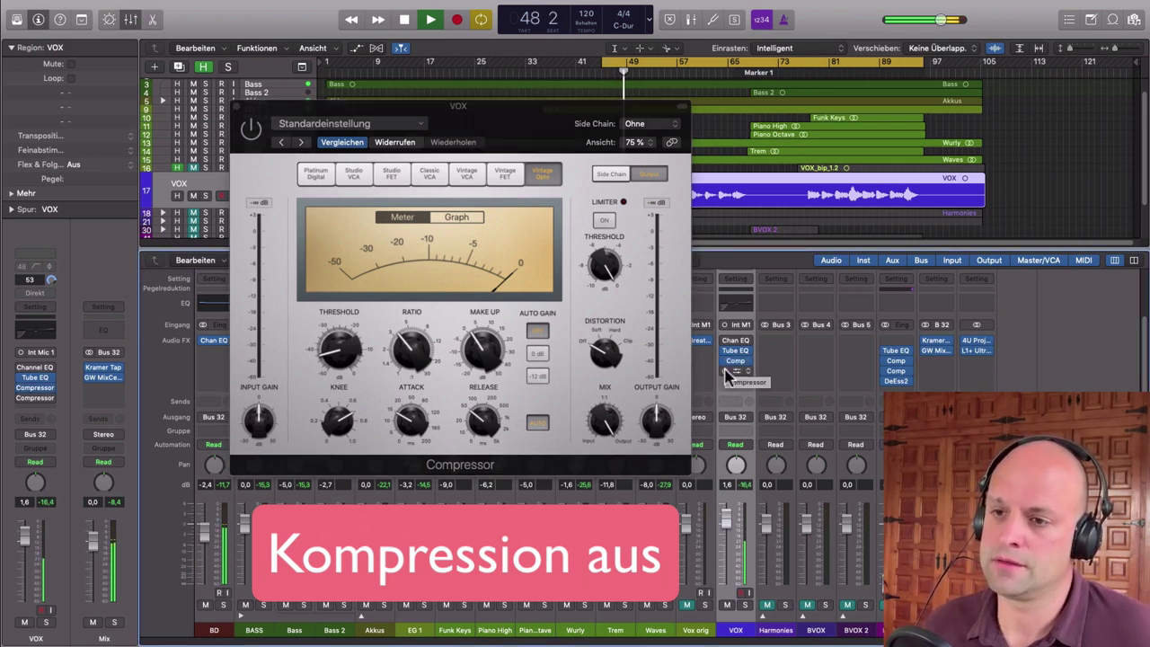
{"action": "left_click", "coordinate": [728, 372]}
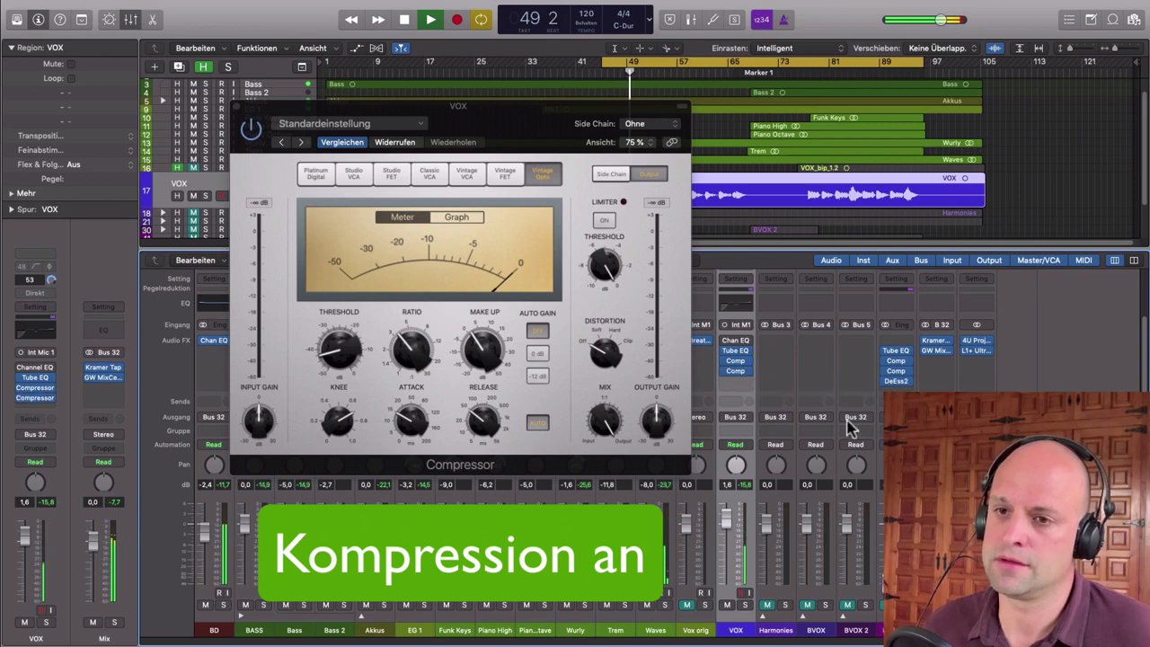
{"action": "left_click_drag", "start_coordinate": [748, 136], "coordinate": [744, 133]}
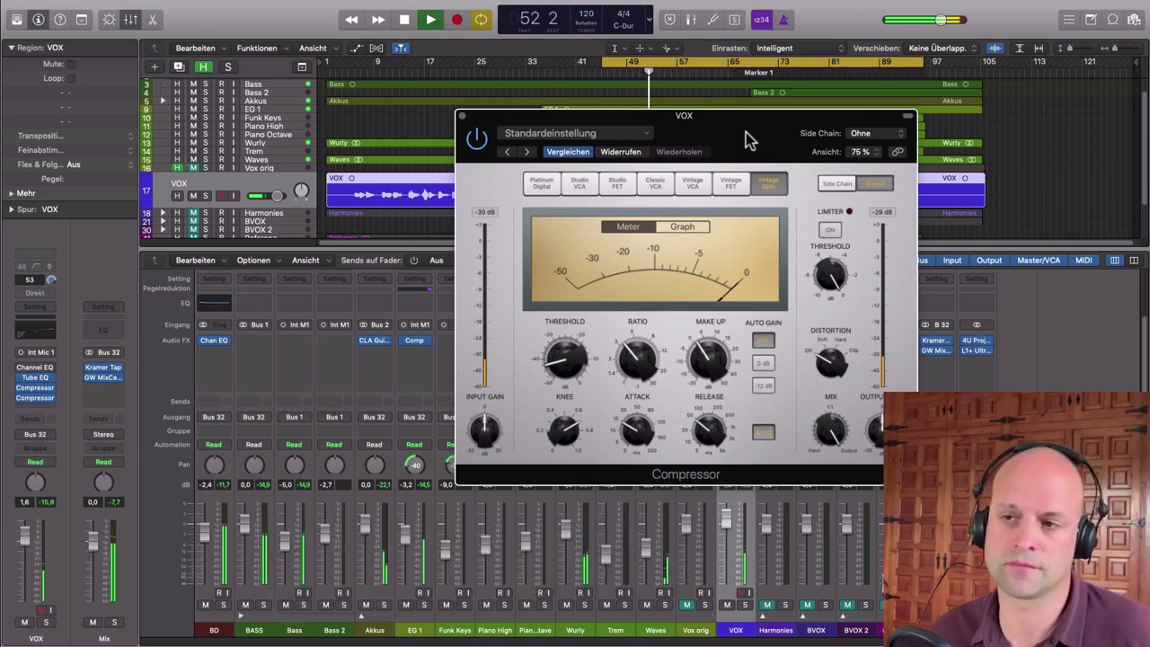
{"action": "key", "text": "space"}
{"action": "key", "text": "super+w"}
Step: Insert DeEsser 2 after the compressors on the VOX channel and solo VOX
{"action": "left_click", "coordinate": [747, 381]}
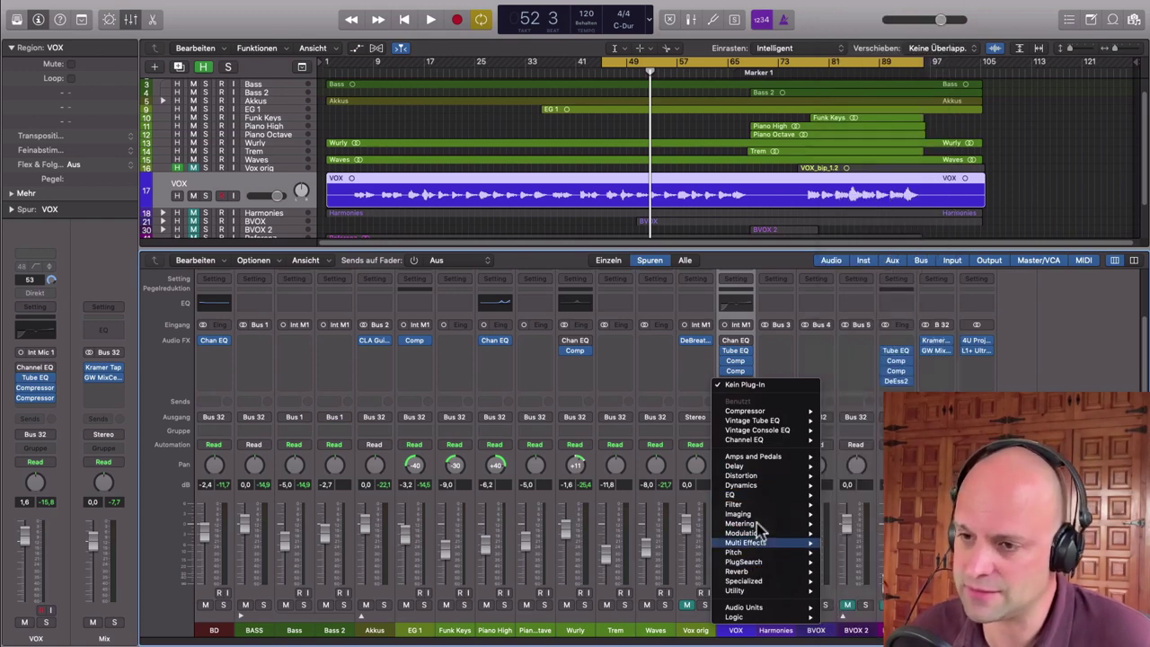
{"action": "mouse_move", "coordinate": [762, 485]}
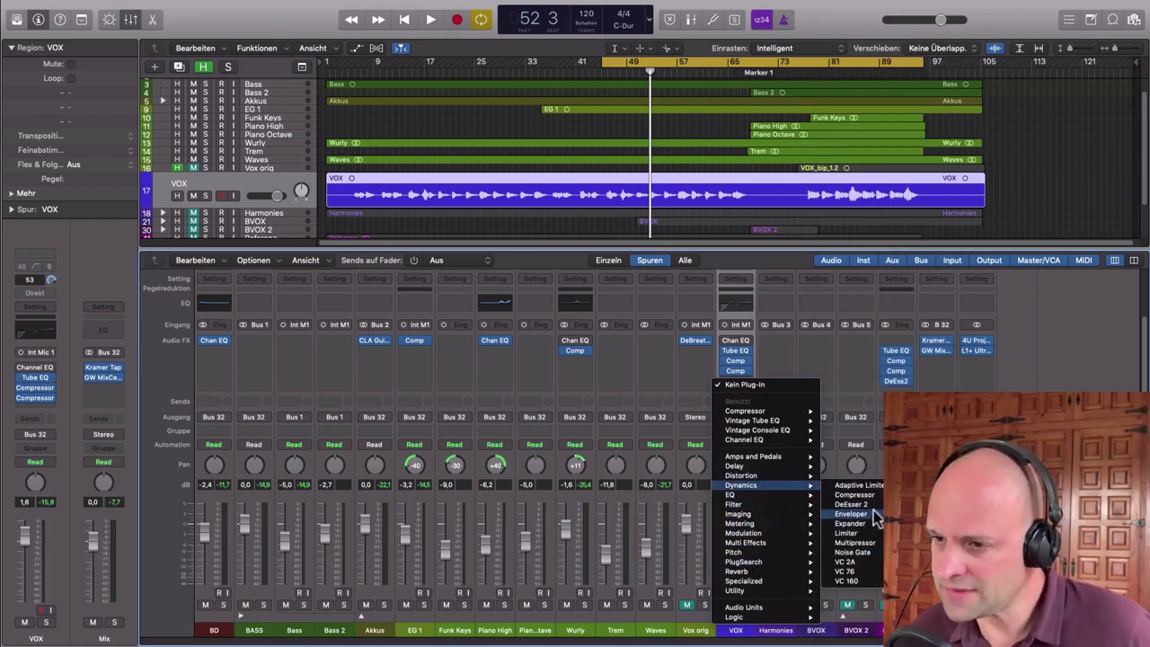
{"action": "left_click", "coordinate": [850, 504]}
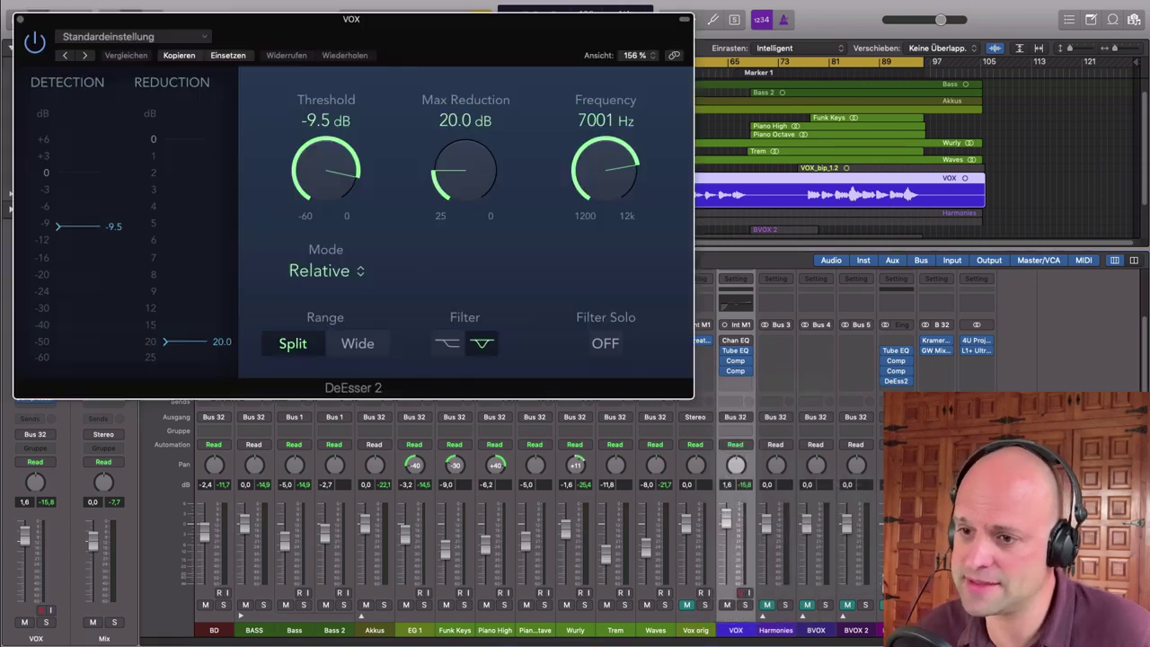
{"action": "left_click_drag", "start_coordinate": [366, 36], "coordinate": [523, 104]}
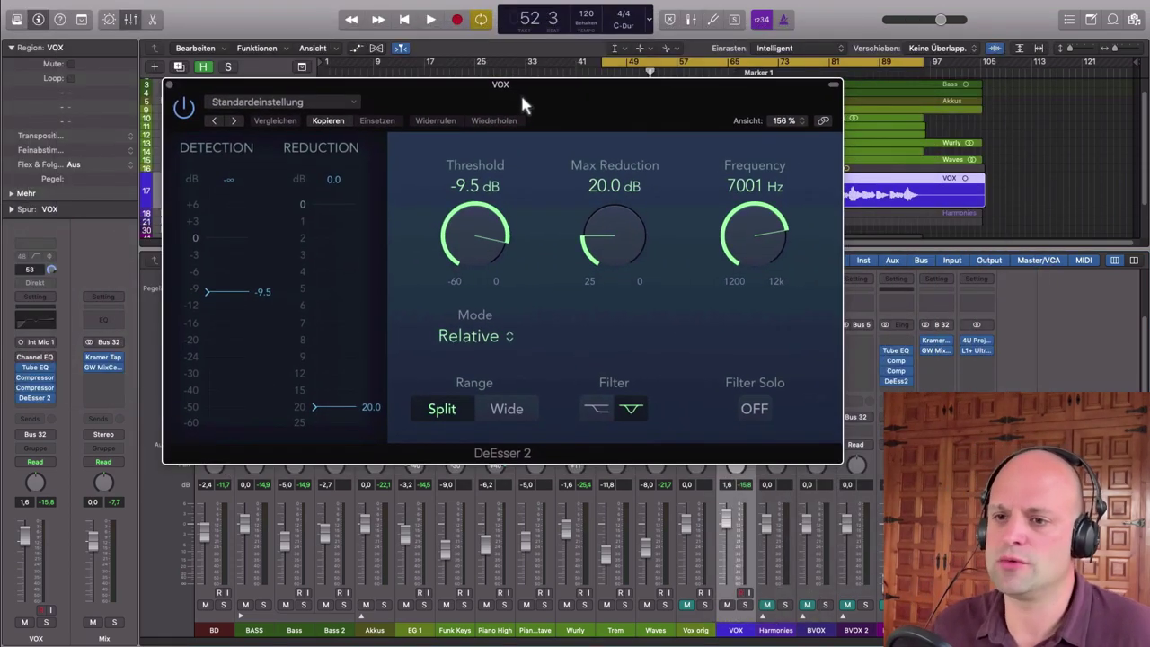
{"action": "left_click_drag", "start_coordinate": [613, 122], "coordinate": [555, 126]}
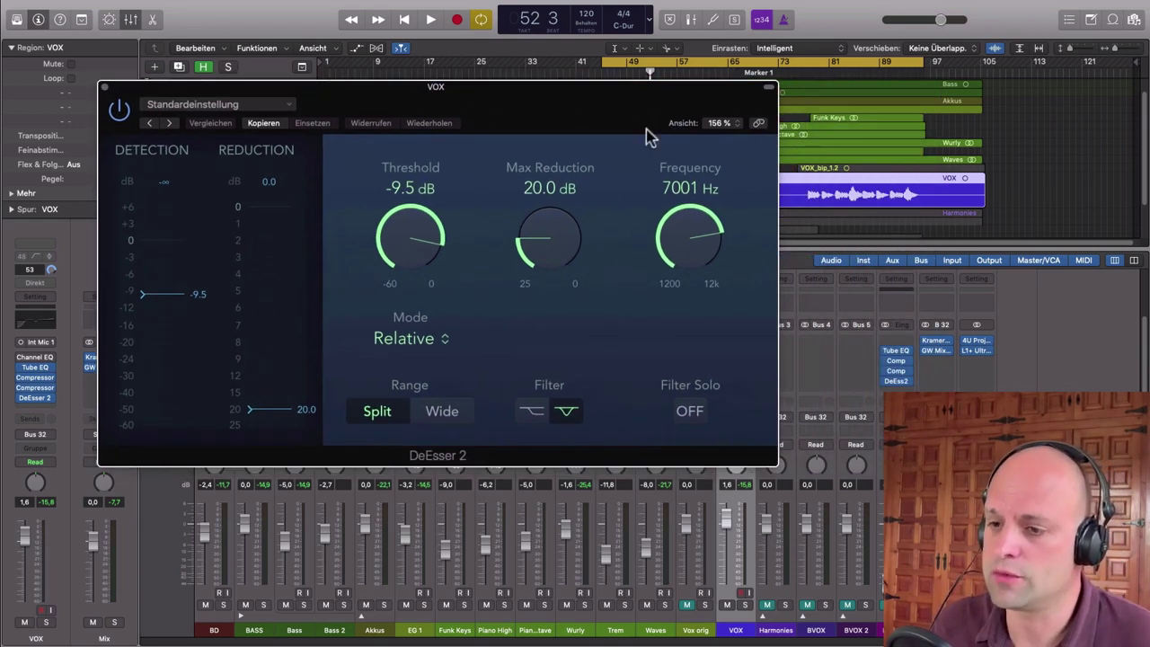
{"action": "left_click", "coordinate": [745, 605]}
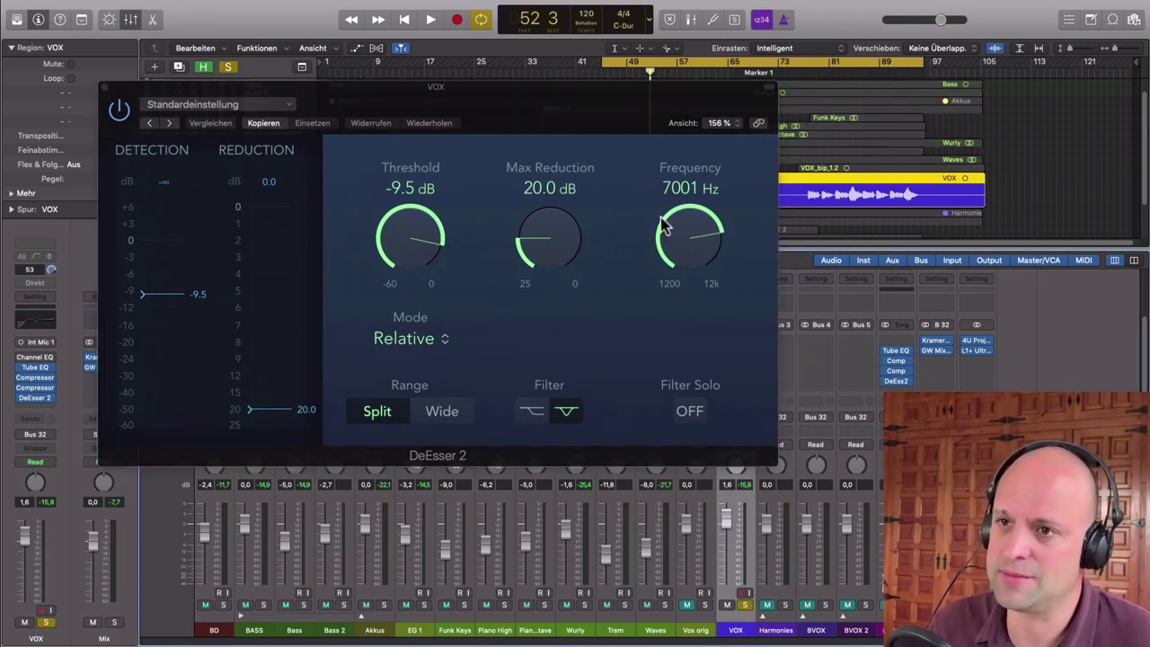
{"action": "left_click_drag", "start_coordinate": [593, 100], "coordinate": [688, 118]}
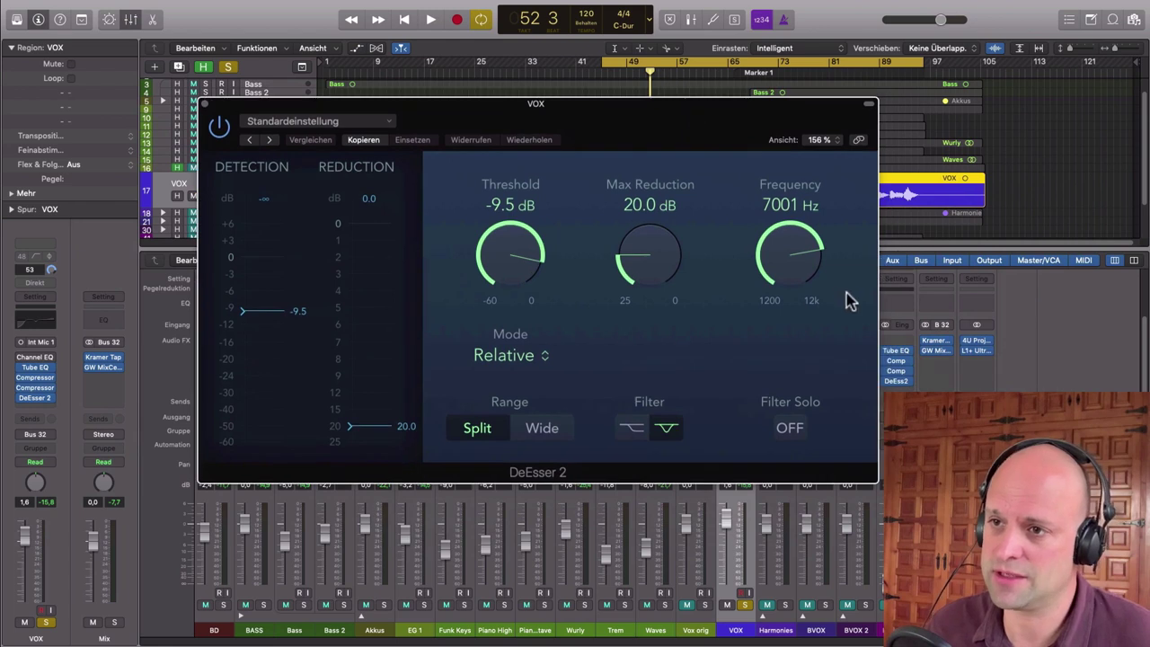
Step: Set the DeEsser Frequency to 5980 Hz, turn on Filter Solo and play the vocal from bar 63
{"action": "left_click_drag", "start_coordinate": [776, 267], "coordinate": [784, 267]}
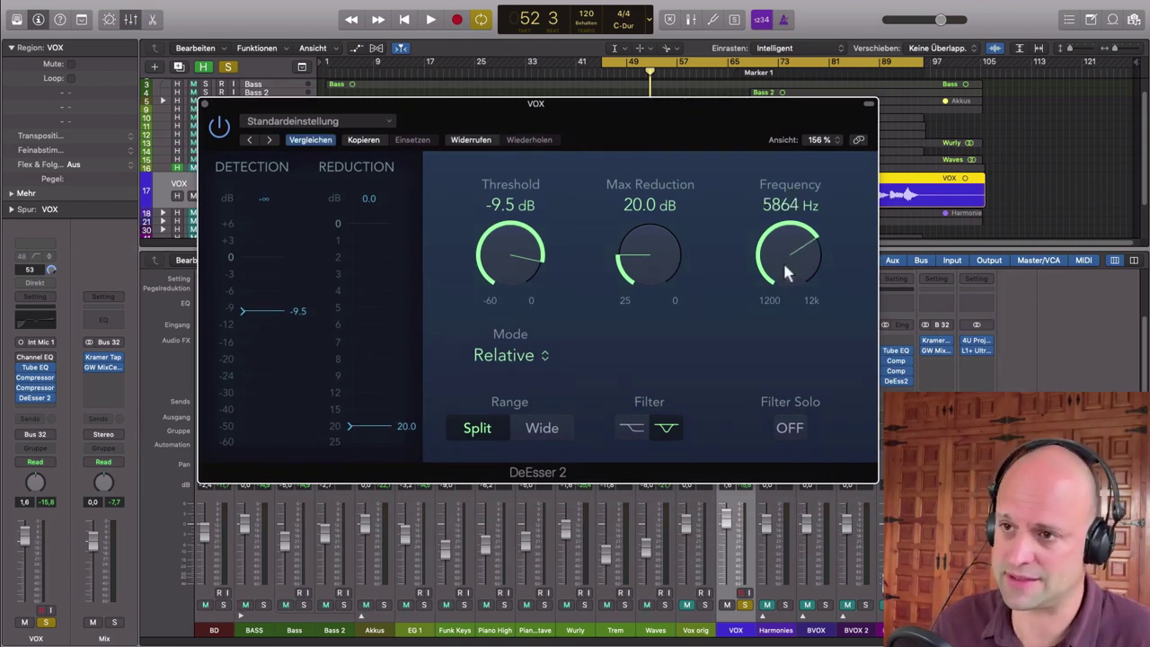
{"action": "left_click_drag", "start_coordinate": [724, 118], "coordinate": [750, 114]}
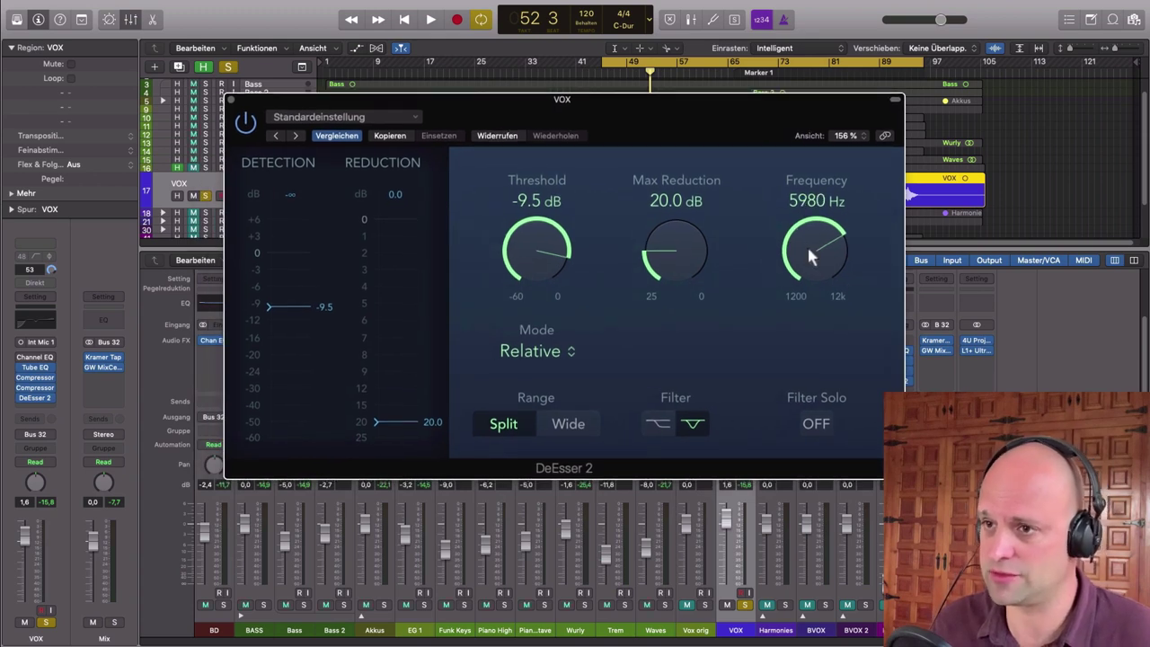
{"action": "left_click", "coordinate": [816, 423]}
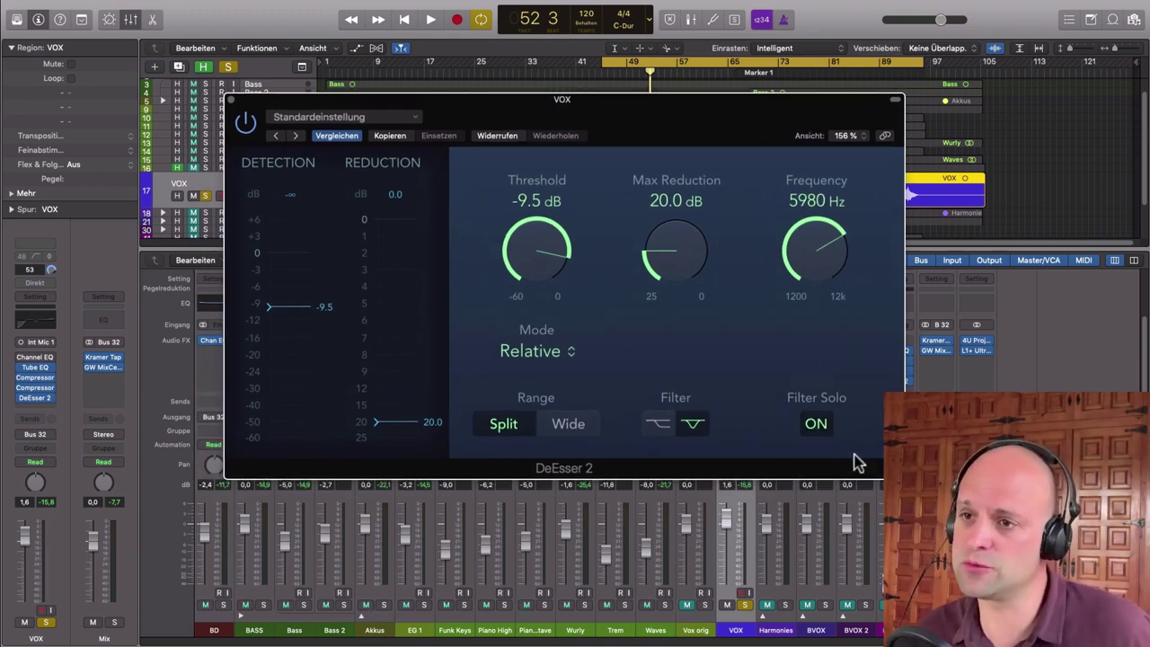
{"action": "left_click", "coordinate": [712, 74]}
{"action": "key", "text": "space"}
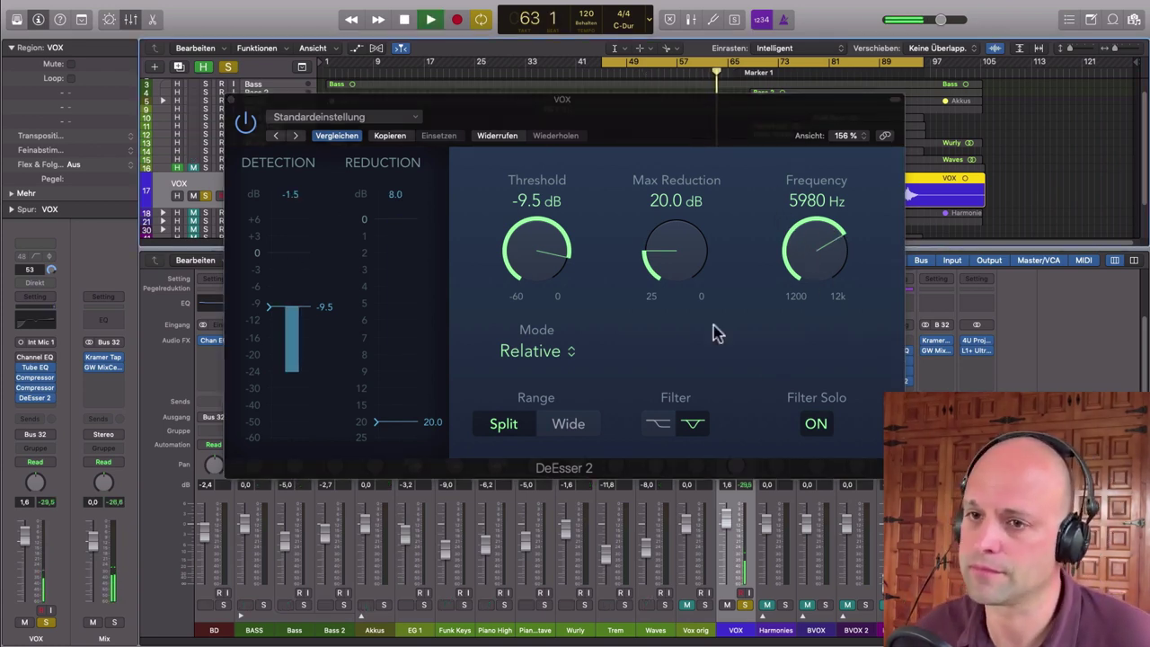
Step: Raise the DeEsser Frequency to 6764 Hz during playback, and turn Filter Solo off
{"action": "mouse_move", "coordinate": [819, 263]}
{"action": "left_mouse_down"}
{"action": "mouse_move", "coordinate": [807, 249]}
{"action": "mouse_move", "coordinate": [807, 261]}
{"action": "left_mouse_up"}
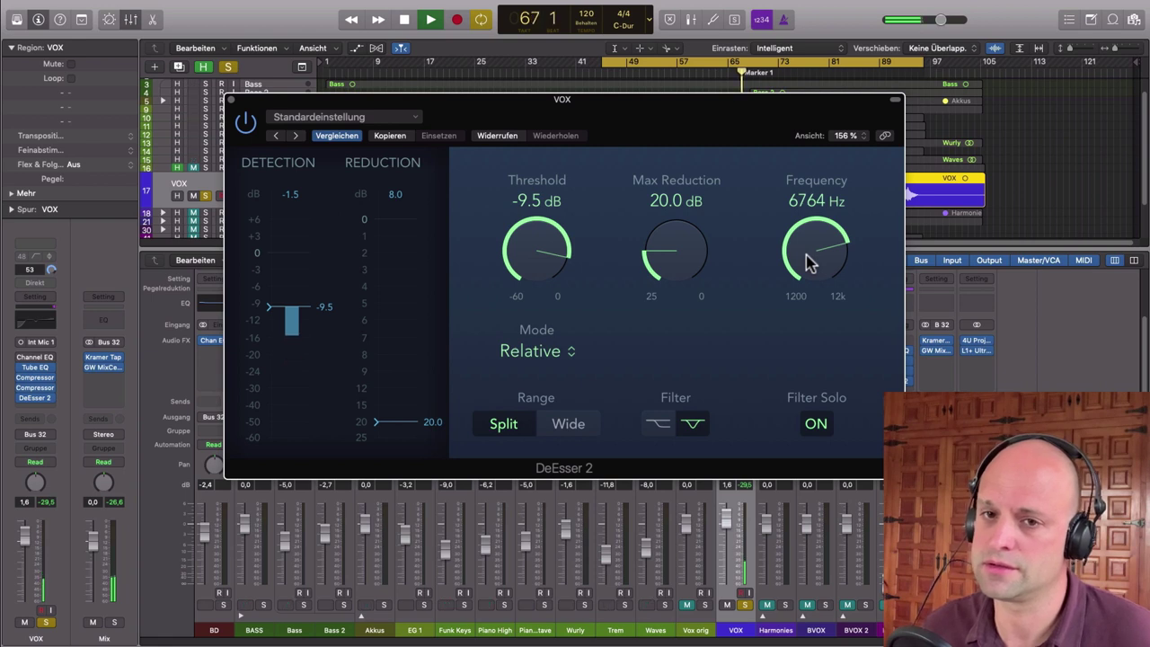
{"action": "key", "text": "space"}
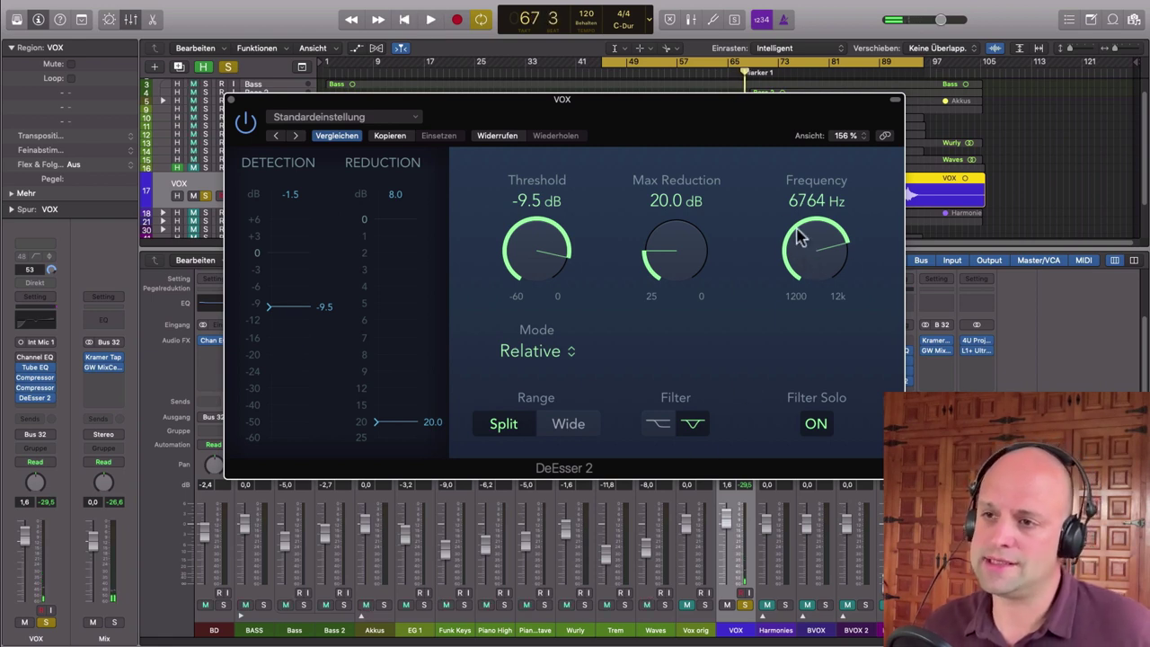
{"action": "left_click", "coordinate": [820, 423]}
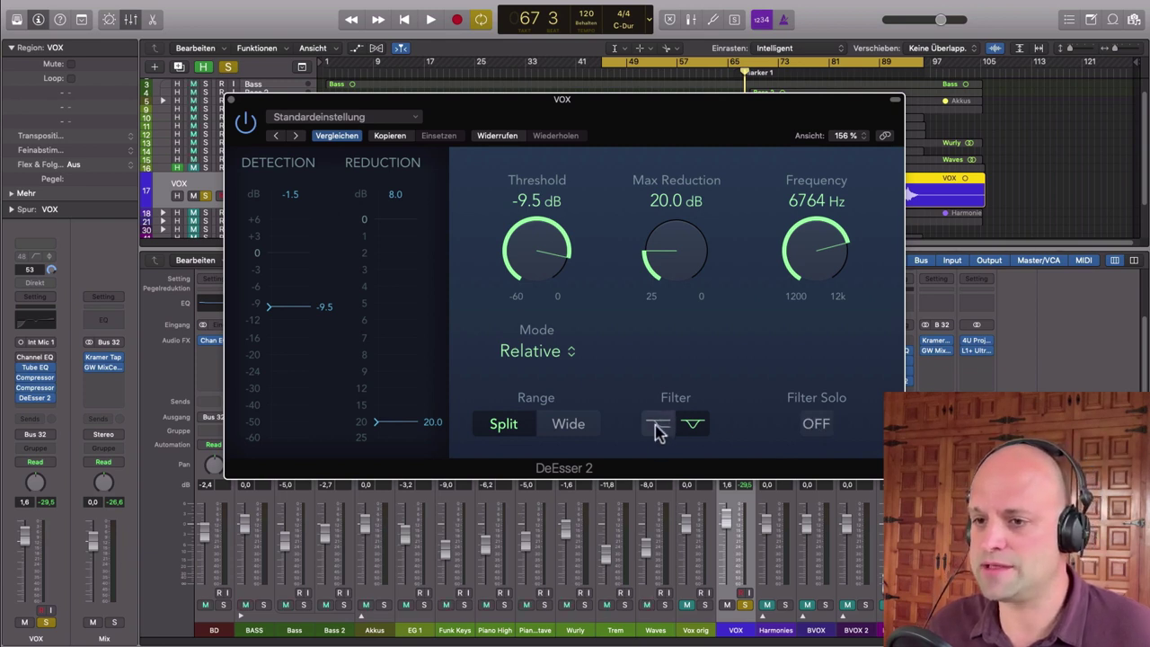
Step: Switch the DeEsser filter to the shelving shape and set Max Reduction to 7.9 dB while listening to the soloed vocal
{"action": "left_click", "coordinate": [660, 430]}
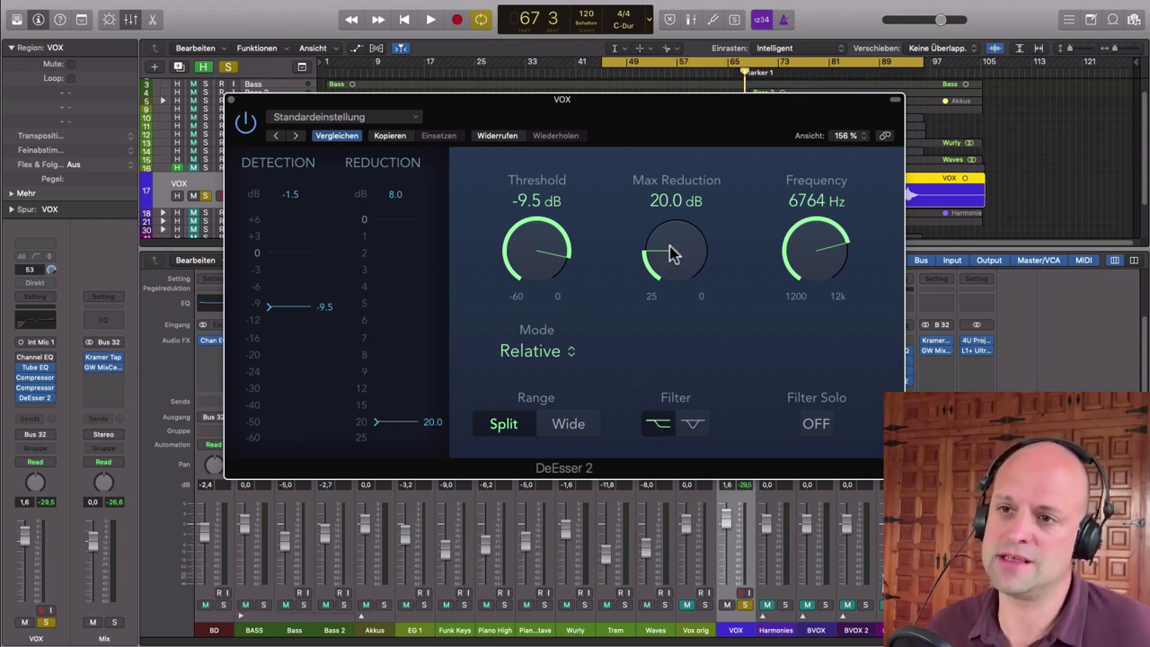
{"action": "mouse_move", "coordinate": [674, 254]}
{"action": "left_mouse_down"}
{"action": "mouse_move", "coordinate": [667, 246]}
{"action": "mouse_move", "coordinate": [663, 256]}
{"action": "left_mouse_up"}
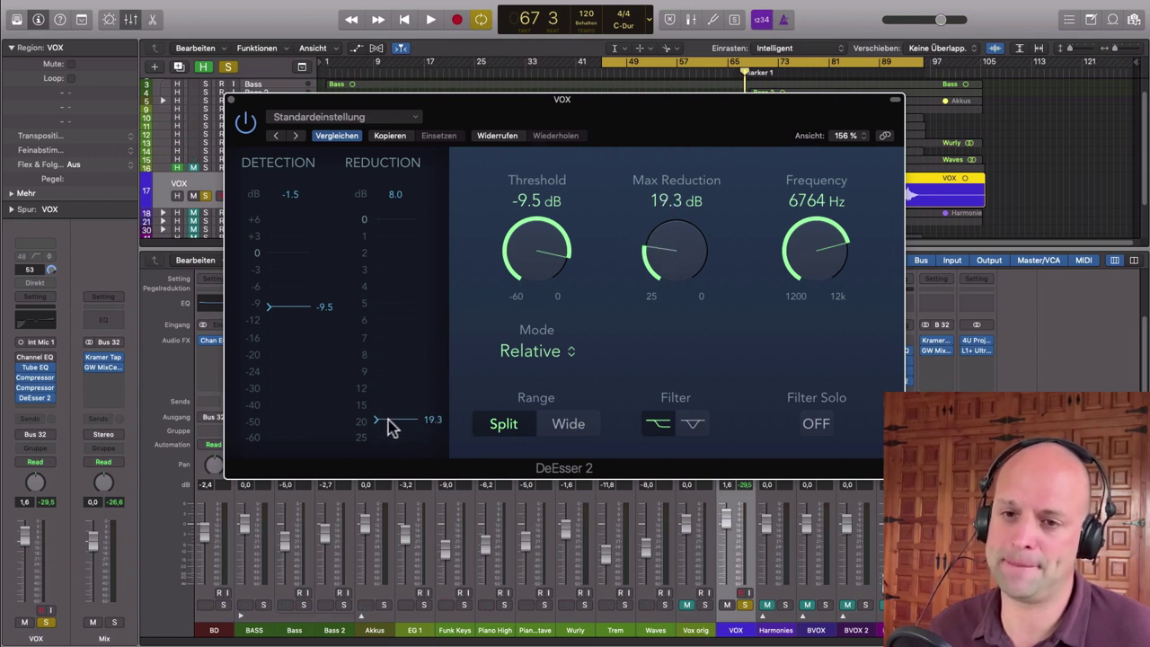
{"action": "left_click_drag", "start_coordinate": [396, 409], "coordinate": [395, 409]}
{"action": "key", "text": "space"}
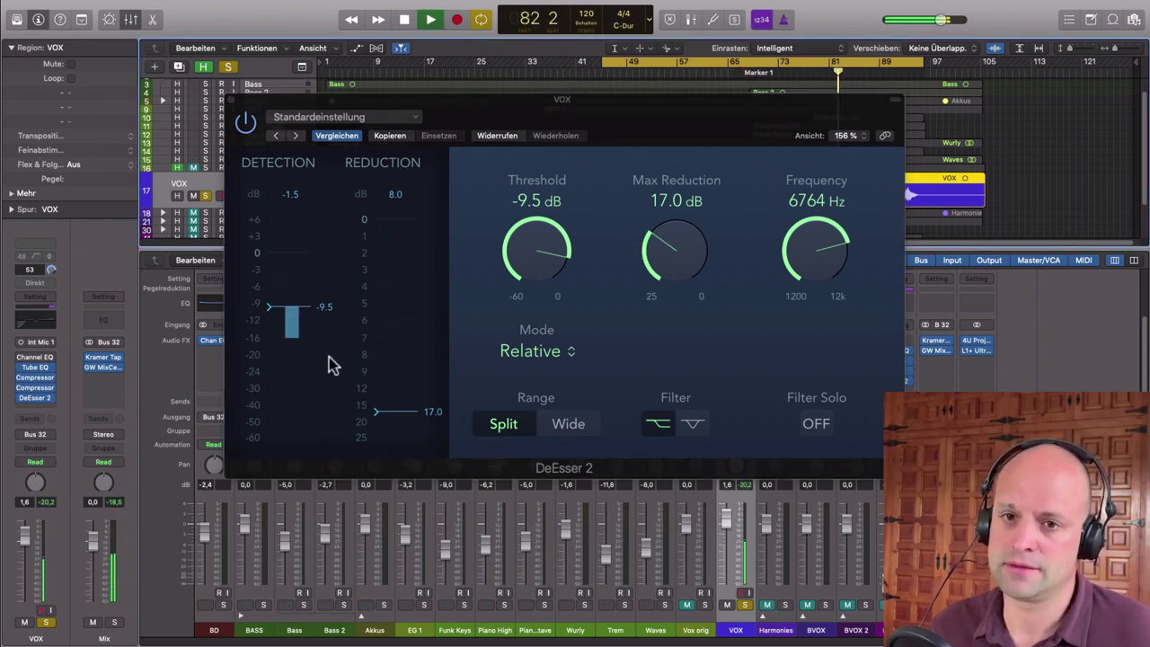
{"action": "mouse_move", "coordinate": [411, 428]}
{"action": "left_mouse_down"}
{"action": "mouse_move", "coordinate": [398, 338]}
{"action": "mouse_move", "coordinate": [398, 364]}
{"action": "left_mouse_up"}
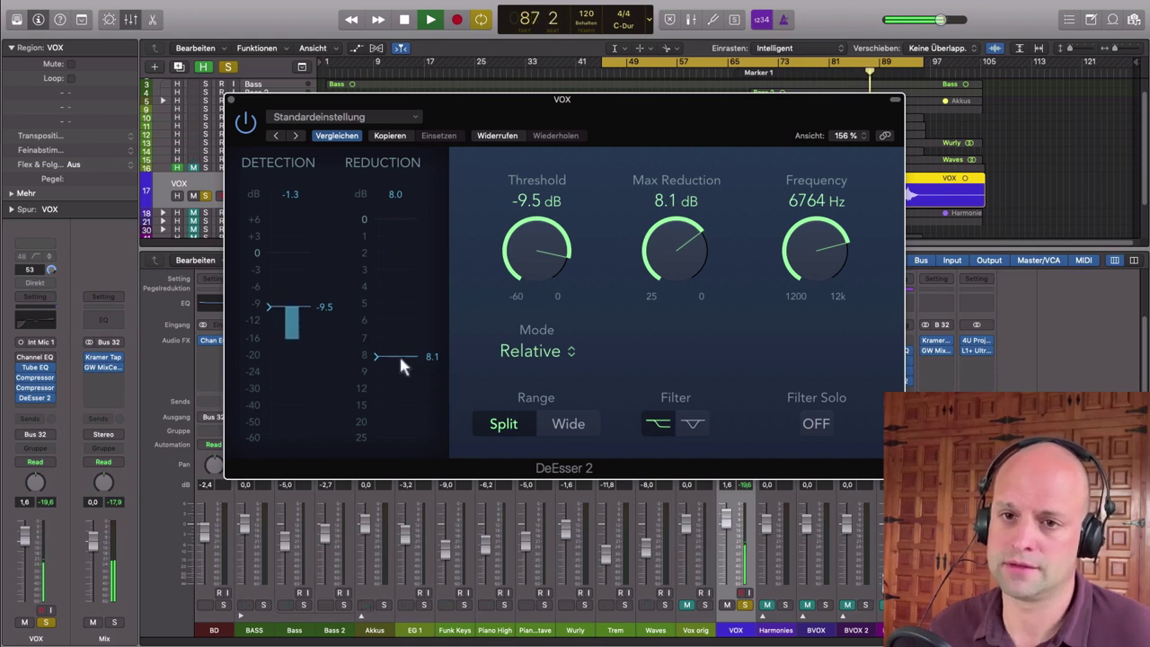
{"action": "mouse_move", "coordinate": [399, 354]}
{"action": "left_mouse_down"}
{"action": "mouse_move", "coordinate": [404, 370]}
{"action": "mouse_move", "coordinate": [401, 344]}
{"action": "mouse_move", "coordinate": [405, 353]}
{"action": "left_mouse_up"}
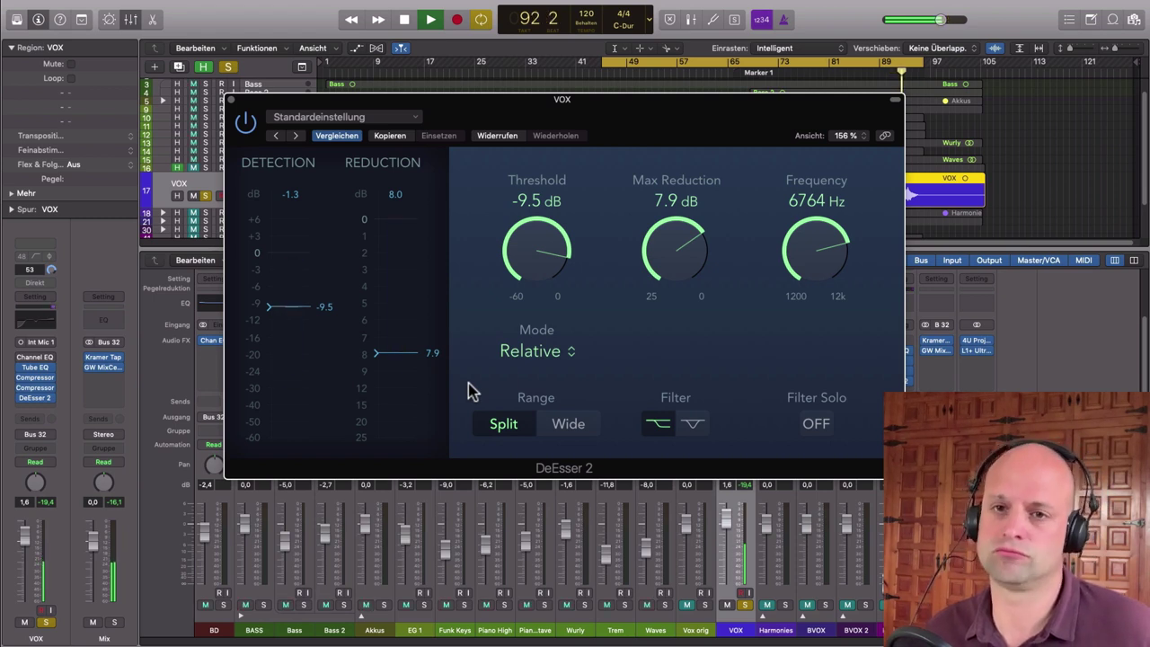
{"action": "key", "text": "space"}
{"action": "left_click", "coordinate": [232, 99]}
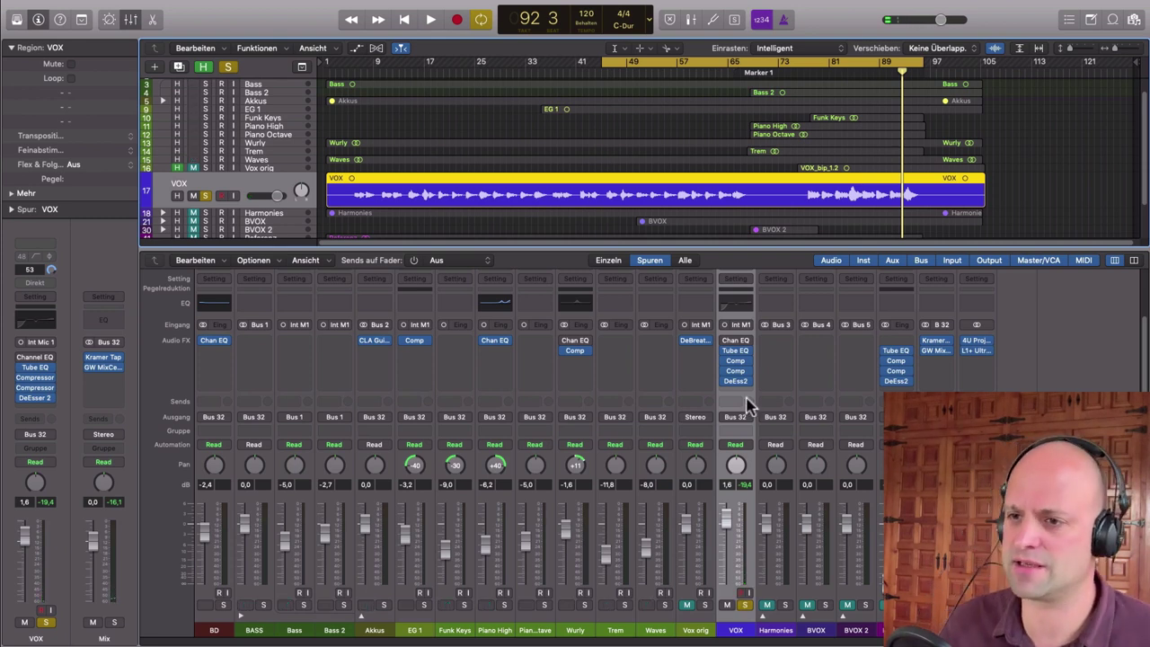
Step: Take VOX out of solo and add a send from it to Bus 6
{"action": "left_click", "coordinate": [744, 604]}
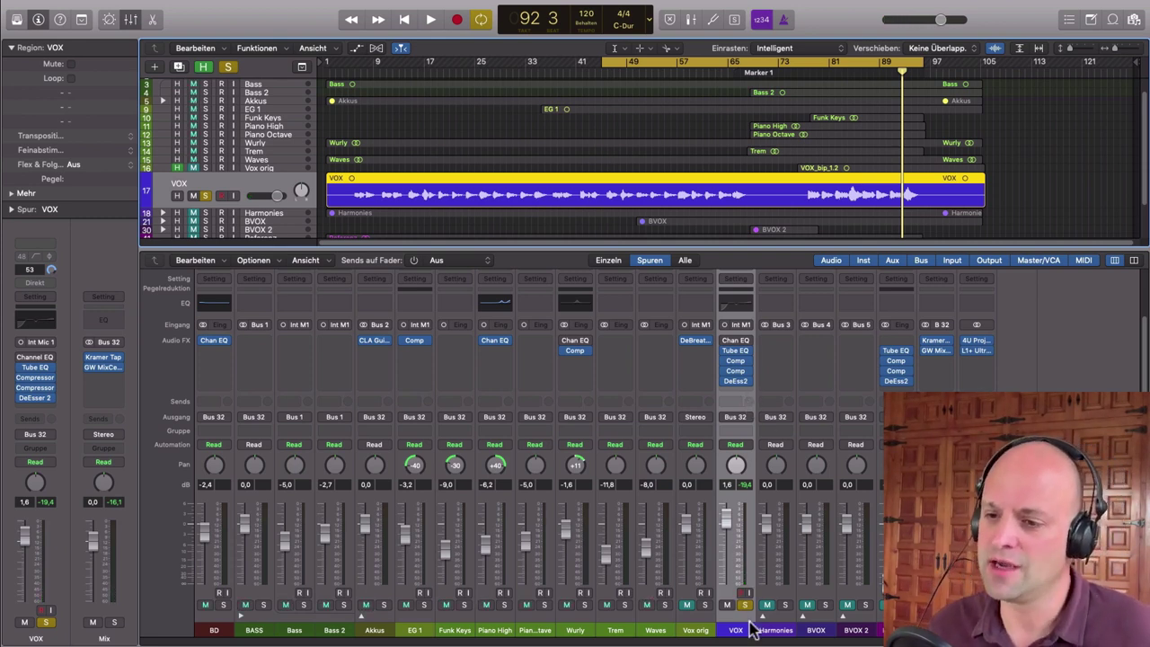
{"action": "left_click", "coordinate": [751, 404]}
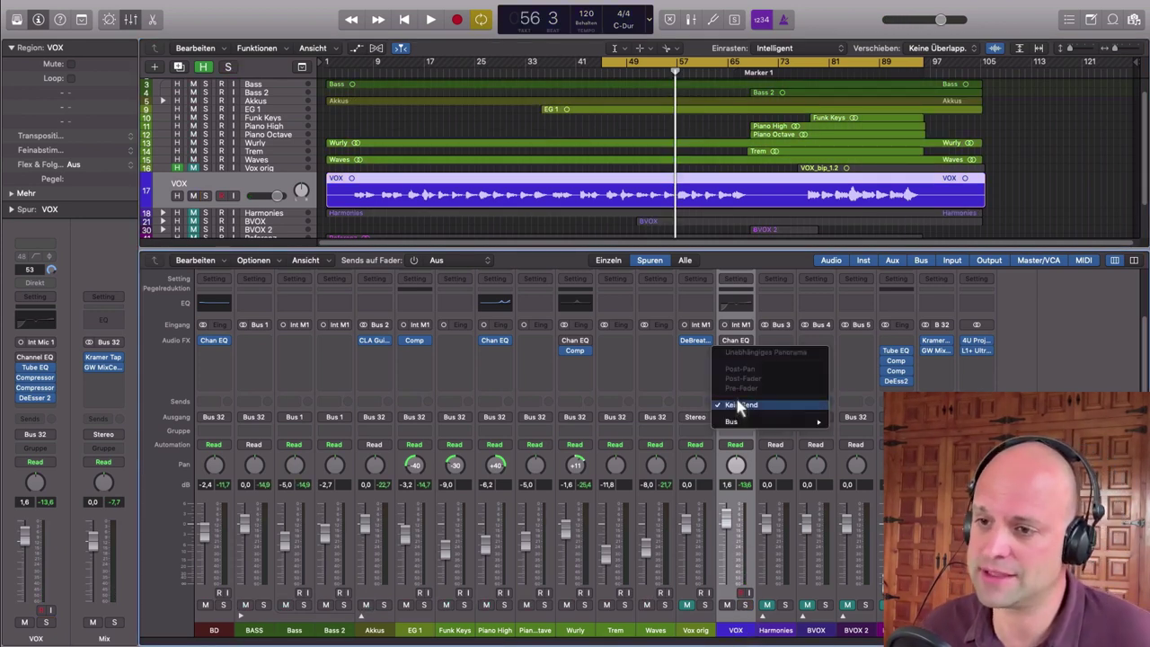
{"action": "mouse_move", "coordinate": [749, 421]}
{"action": "left_click", "coordinate": [865, 312]}
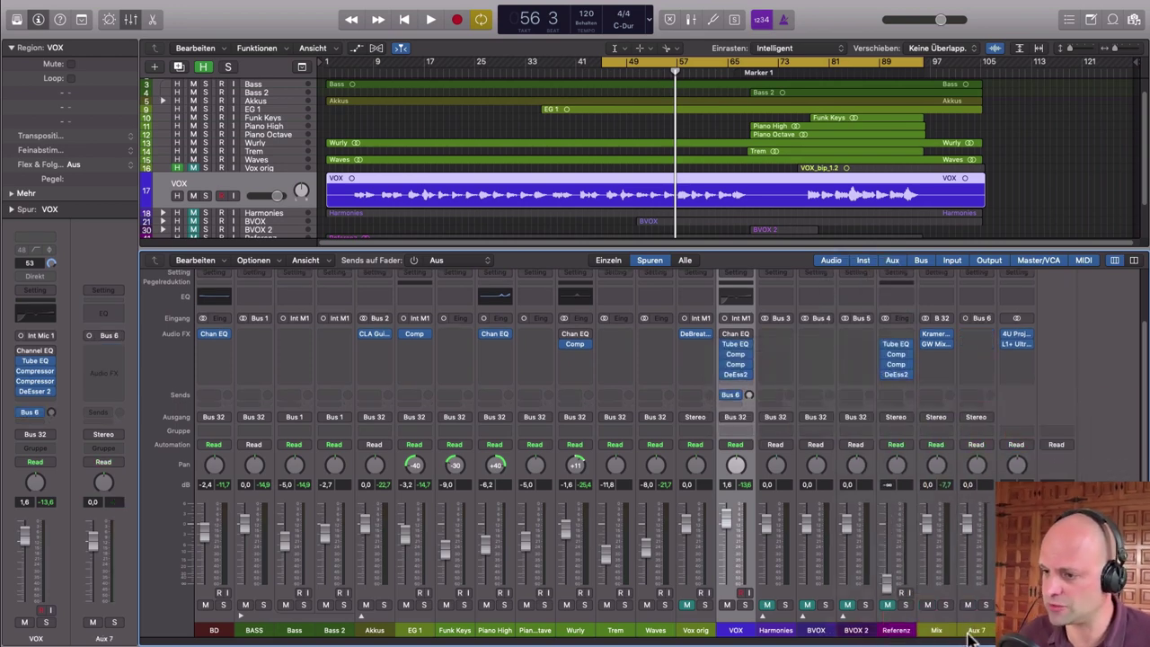
Step: Rename the new Bus 6 aux channel DEl and insert a mono Tape Delay on it
{"action": "left_click", "coordinate": [973, 631]}
{"action": "left_click", "coordinate": [981, 335]}
{"action": "mouse_move", "coordinate": [998, 429]}
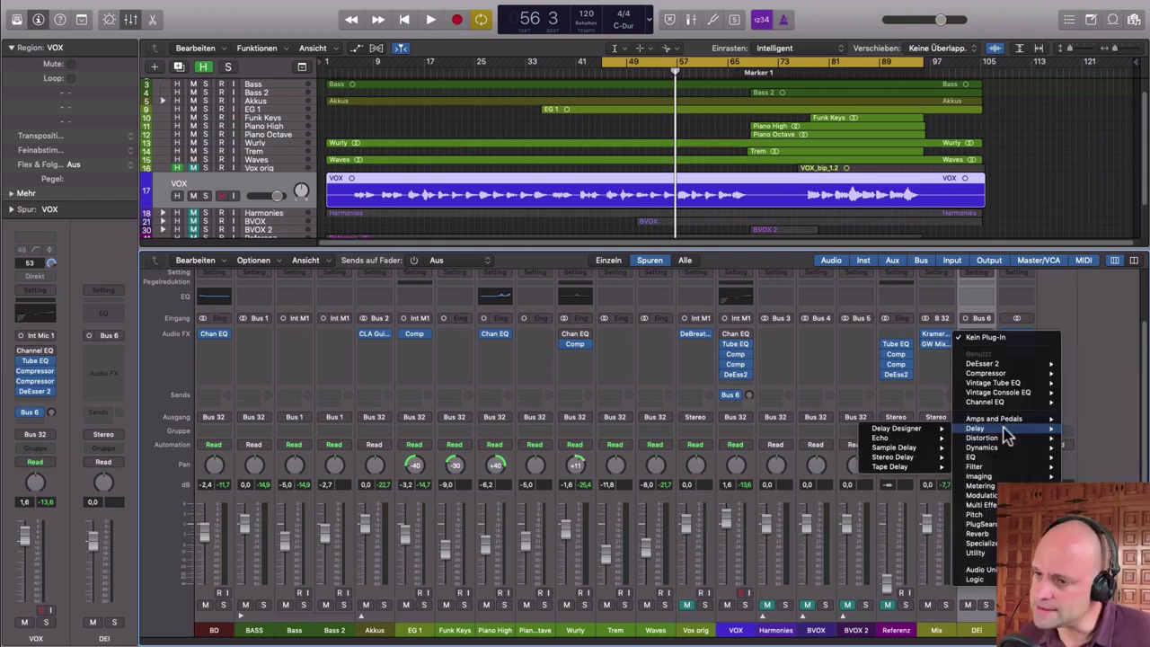
{"action": "mouse_move", "coordinate": [899, 469]}
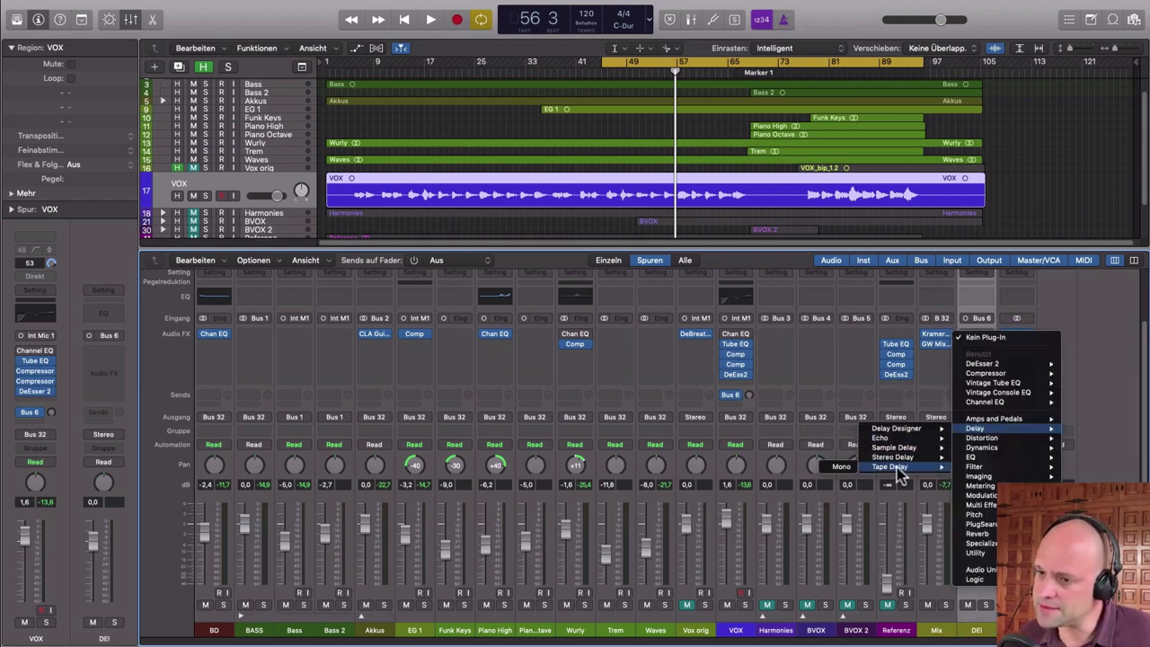
{"action": "left_click", "coordinate": [839, 468]}
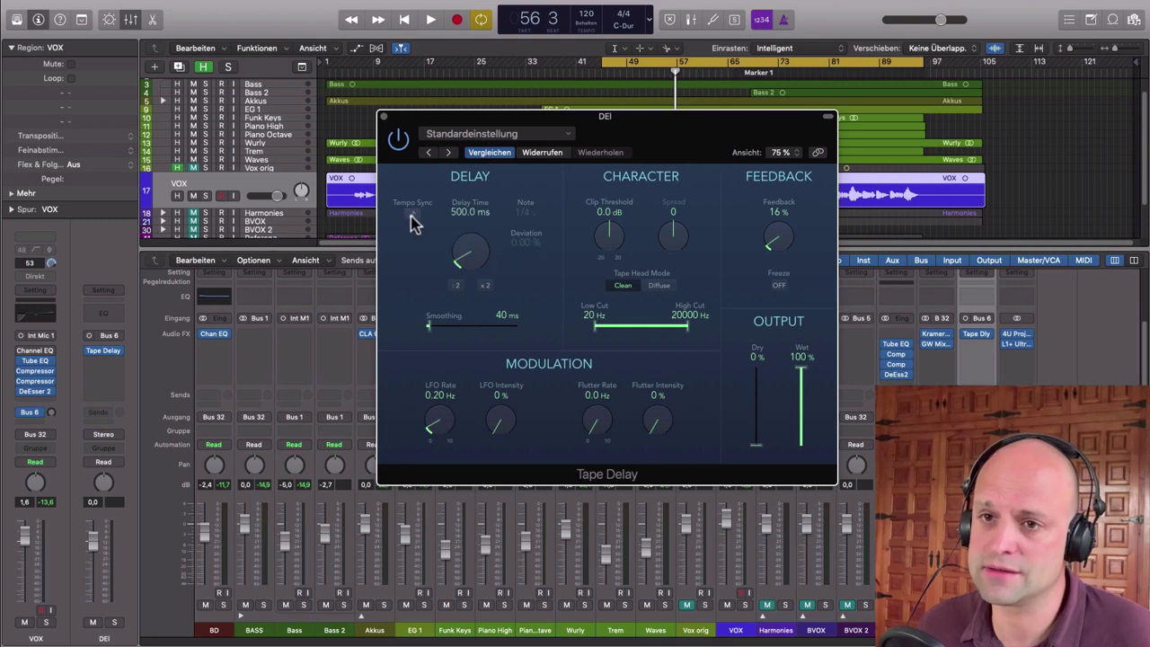
Step: Sync the Tape Delay to a 1/16 triplet with -11.33 % deviation, Low Cut 240 Hz and High Cut 4200 Hz, with VOX soloed in playback
{"action": "left_click_drag", "start_coordinate": [461, 255], "coordinate": [465, 318]}
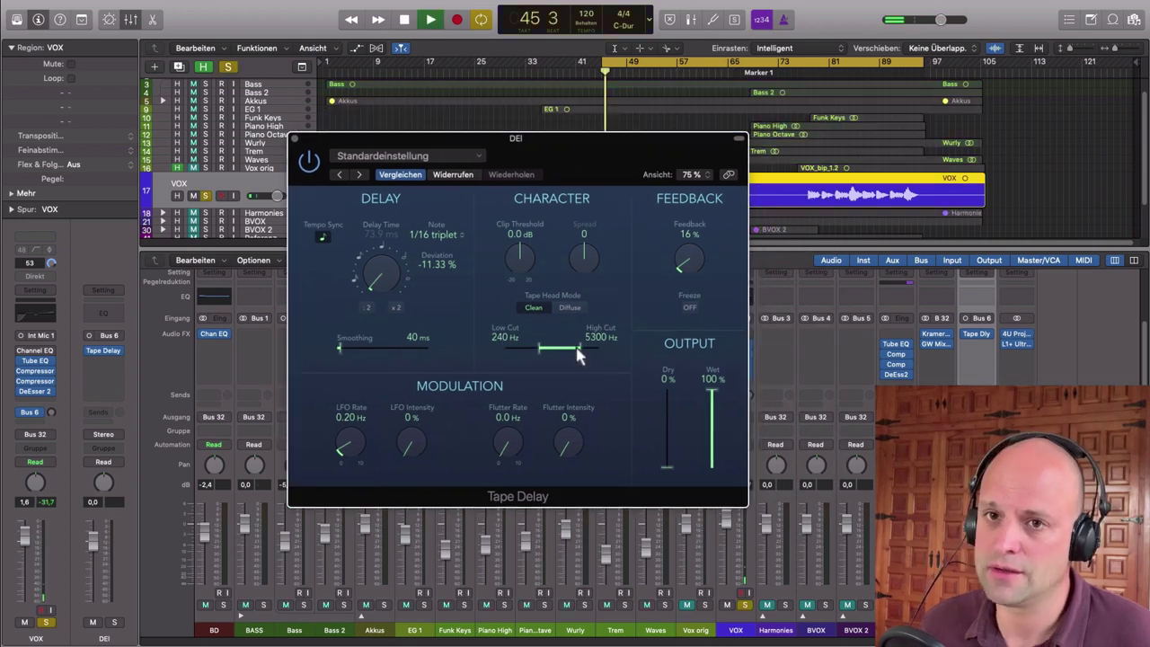
{"action": "left_click_drag", "start_coordinate": [577, 355], "coordinate": [575, 355]}
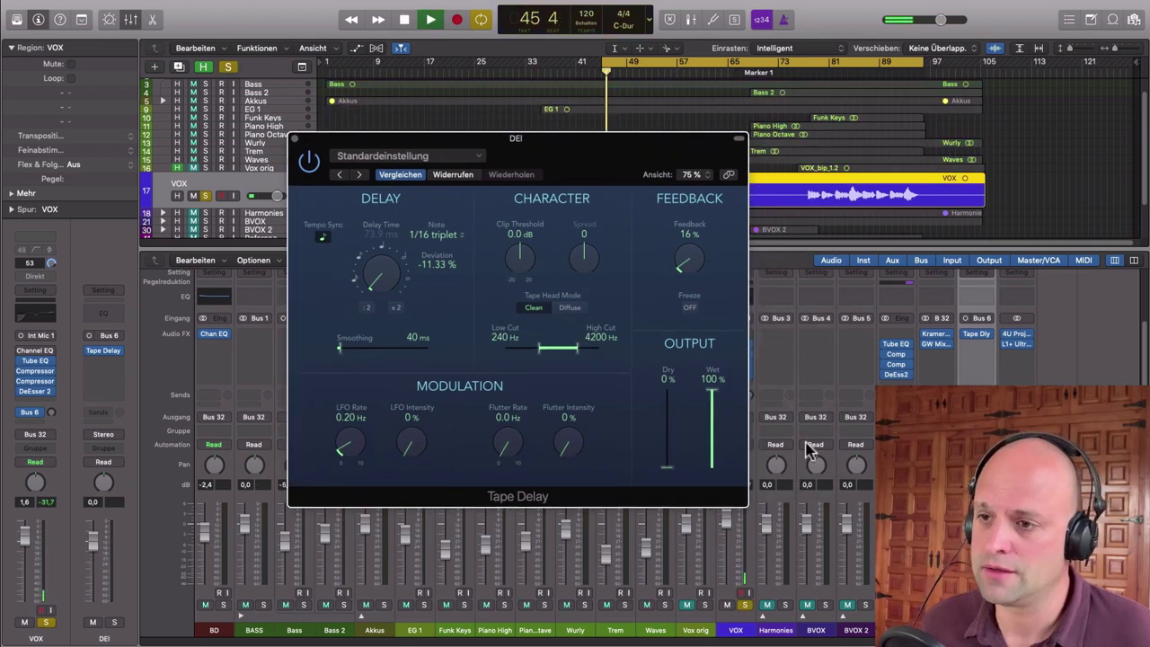
{"action": "left_click_drag", "start_coordinate": [637, 171], "coordinate": [528, 171]}
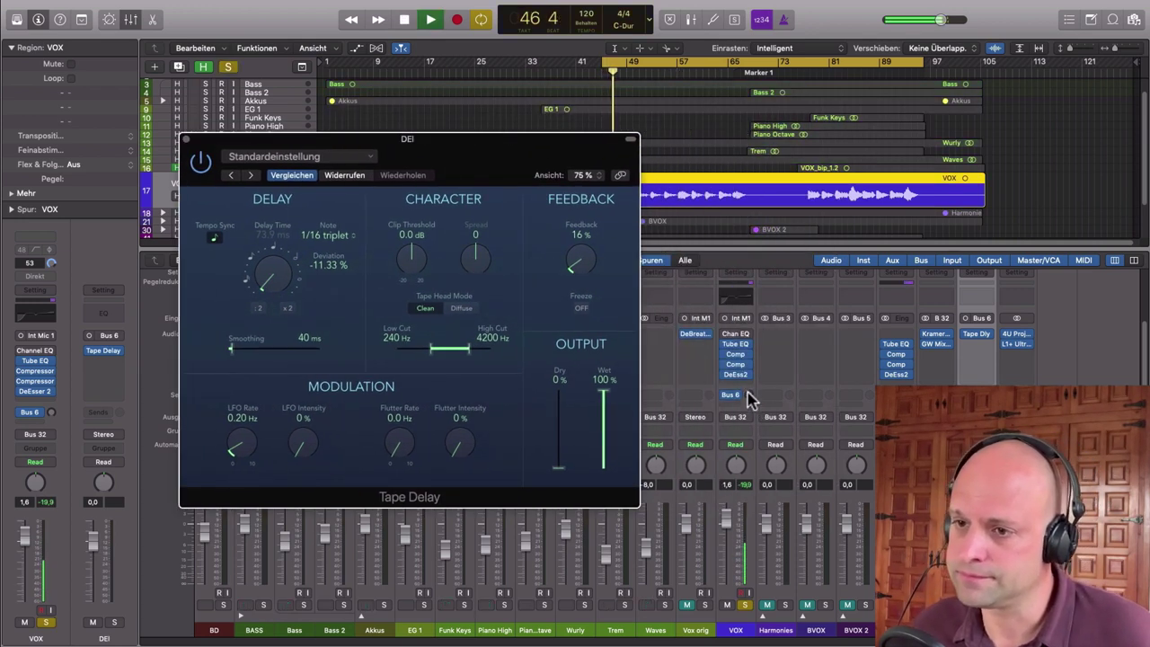
Step: Adjust the VOX send level to Bus 6 during playback, and bypass the Tape Delay to compare
{"action": "left_click_drag", "start_coordinate": [749, 394], "coordinate": [734, 359]}
{"action": "left_click_drag", "start_coordinate": [506, 137], "coordinate": [562, 128]}
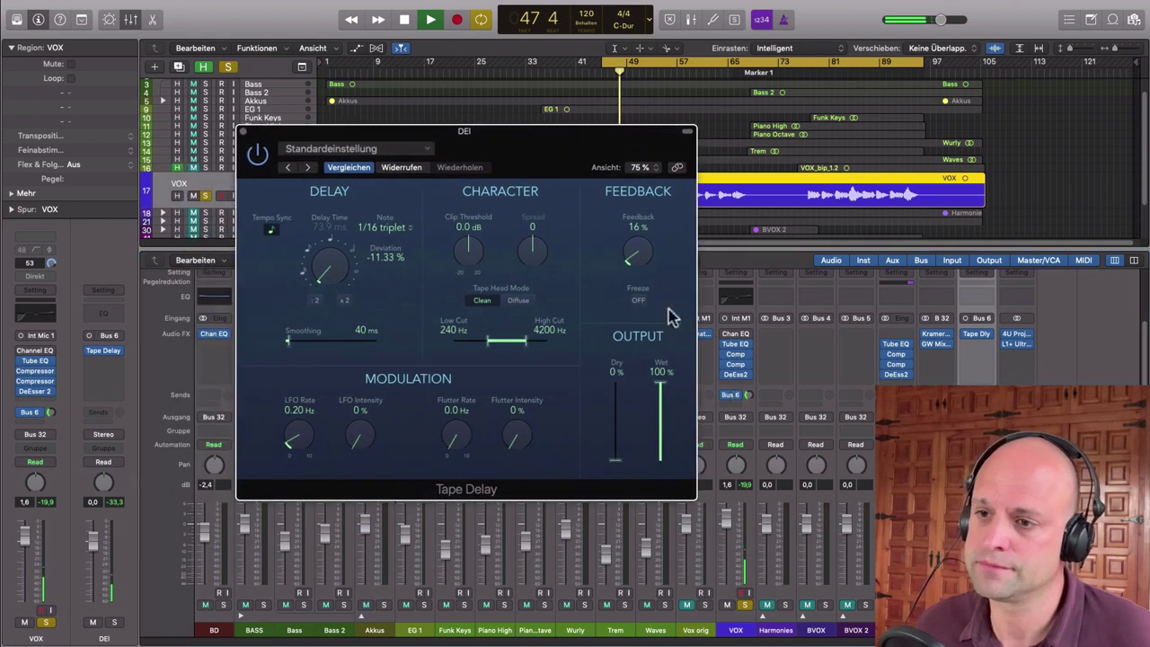
{"action": "left_click_drag", "start_coordinate": [749, 395], "coordinate": [752, 426]}
{"action": "left_click", "coordinate": [261, 173]}
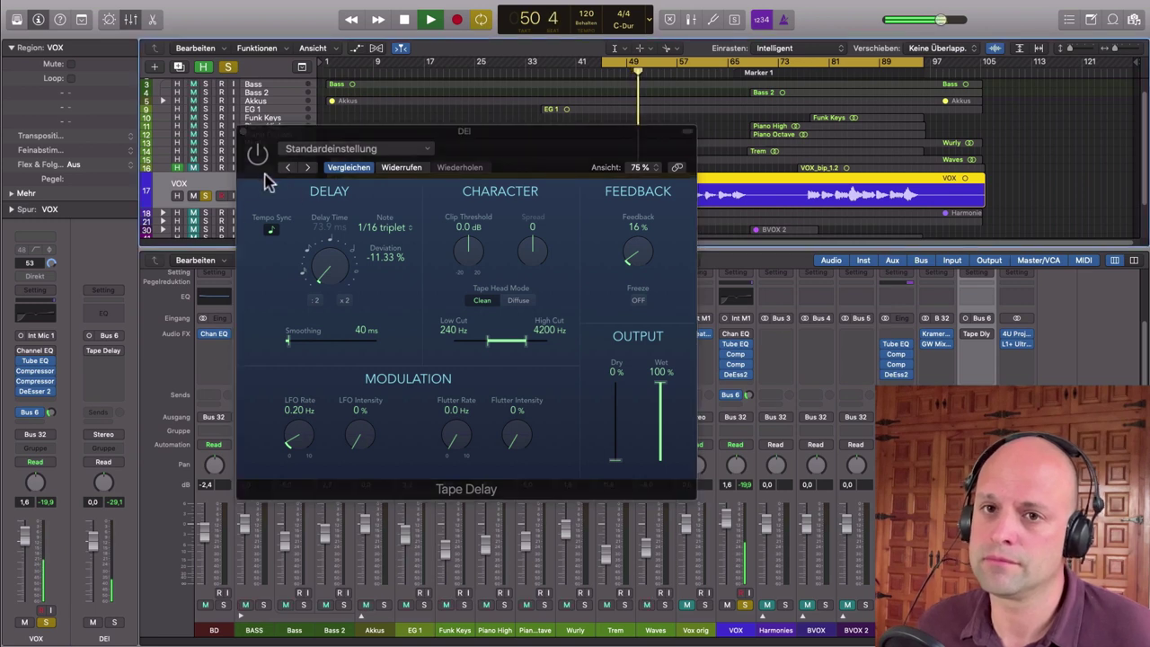
Step: Set the Tape Delay's Feedback to 18 %, Low Cut to 160 Hz and High Cut to 11900 Hz, and close it with playback stopped
{"action": "left_click", "coordinate": [467, 270]}
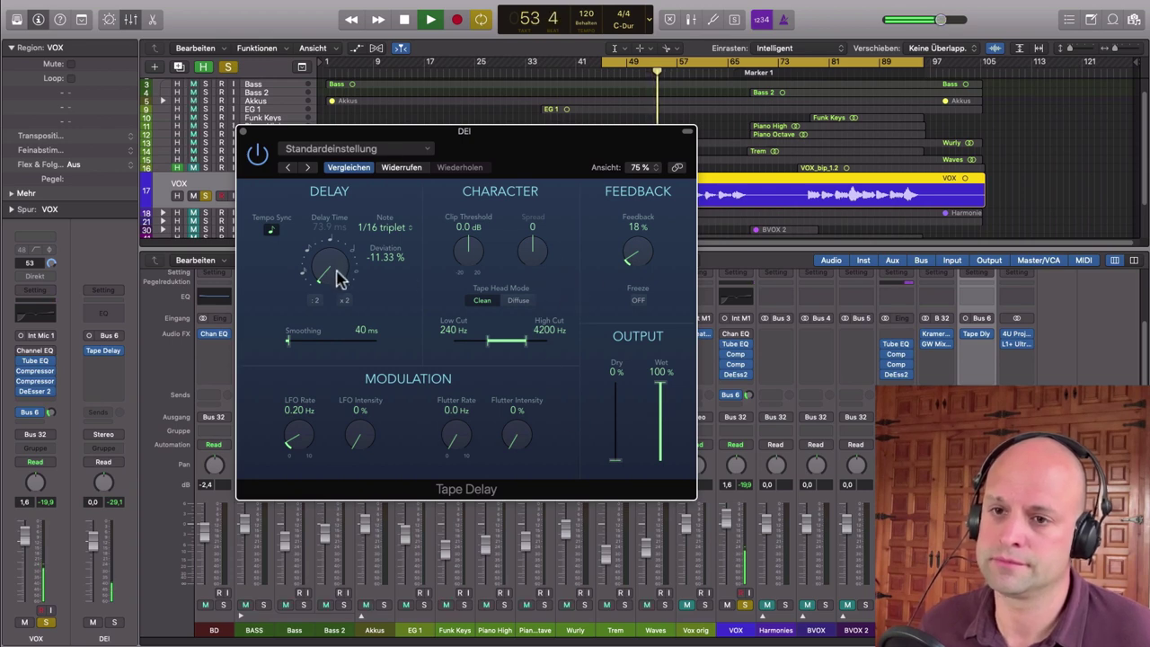
{"action": "key", "text": "space"}
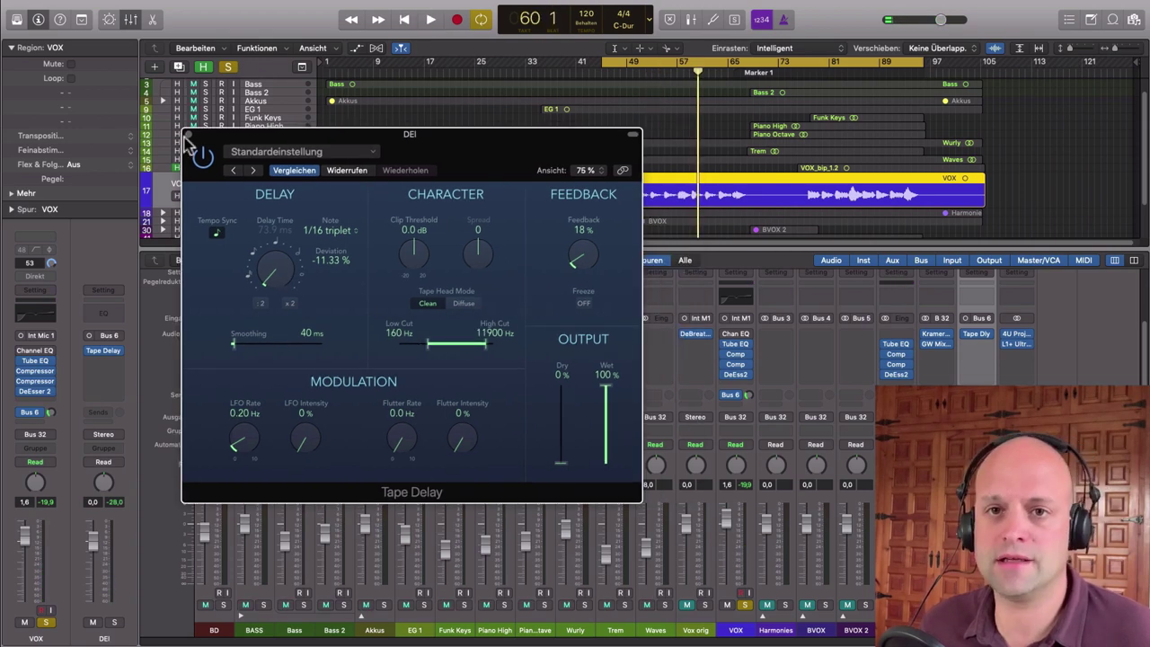
{"action": "left_click", "coordinate": [187, 133]}
Step: Add a send from VOX to Bus 7 and rename the new aux channel REVRb
{"action": "left_click", "coordinate": [735, 406]}
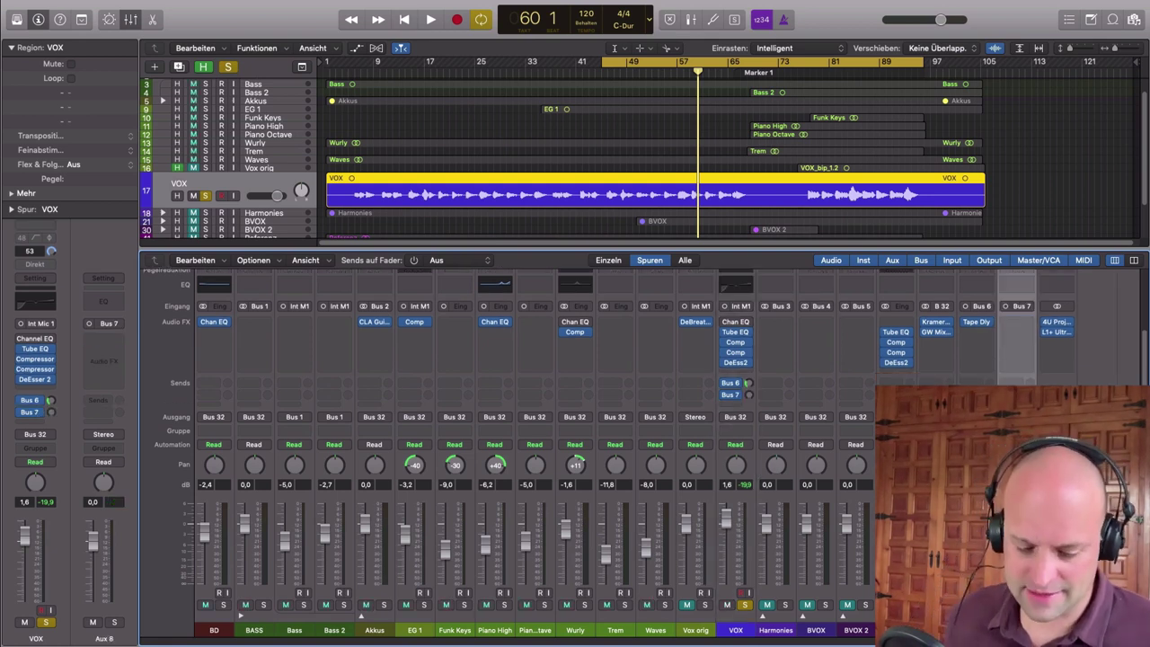
{"action": "key", "text": "Return"}
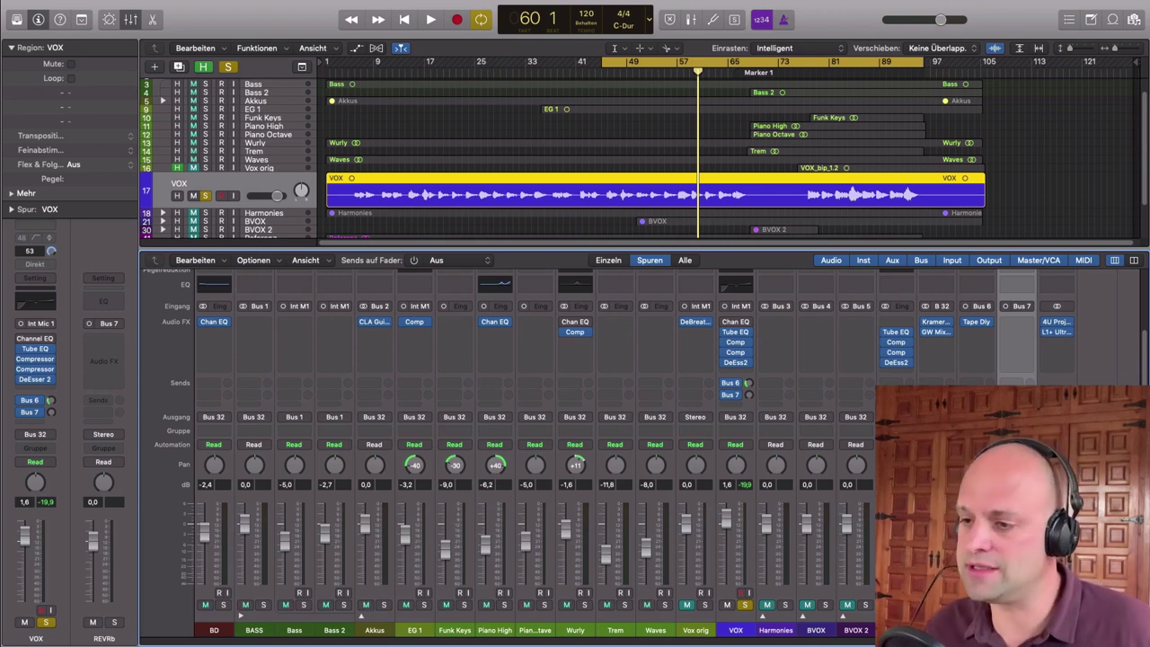
Step: Insert a mono-to-stereo ChromaVerb on the REVRb channel and load its Clean Space preset
{"action": "left_click", "coordinate": [1029, 324]}
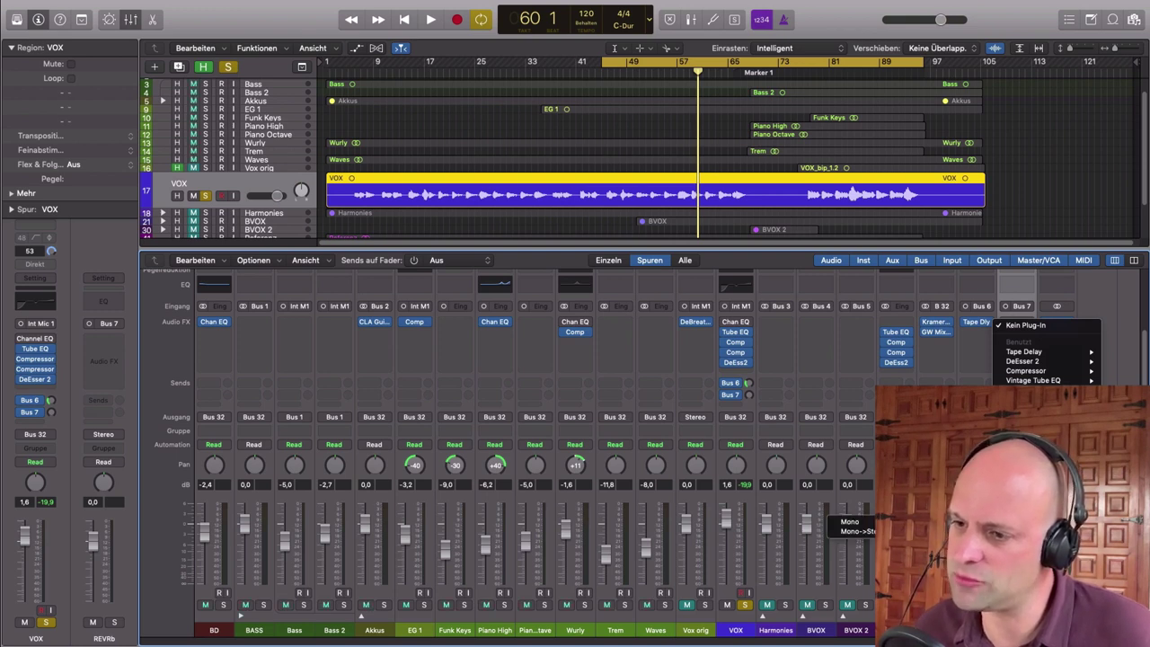
{"action": "left_click", "coordinate": [858, 530]}
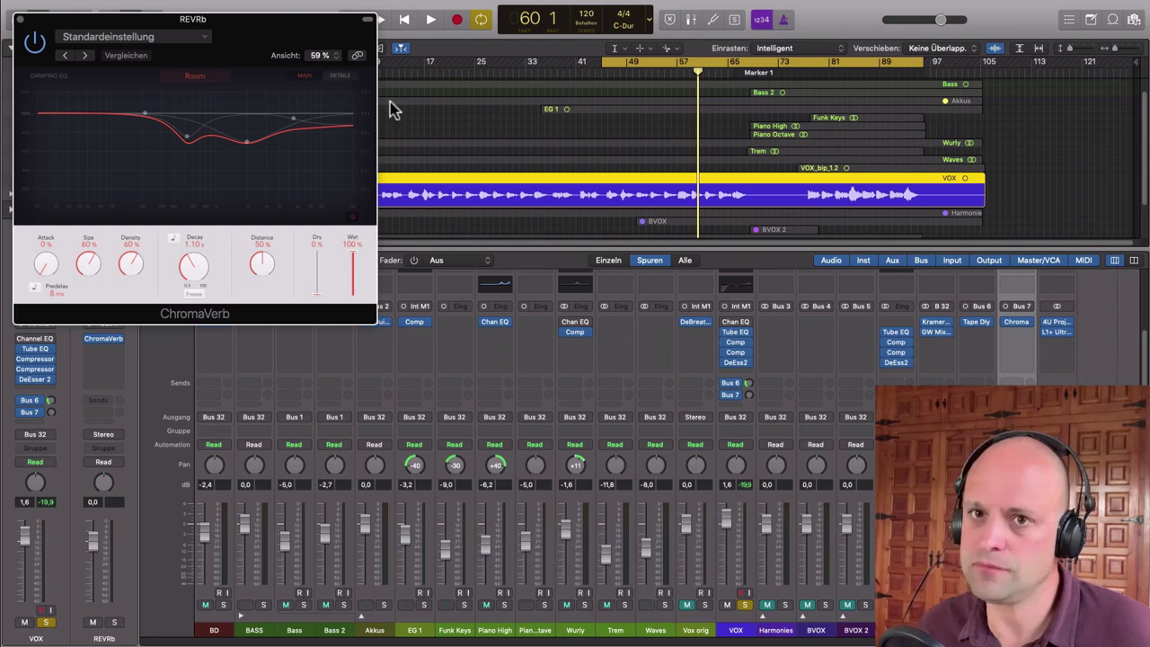
{"action": "left_click_drag", "start_coordinate": [279, 34], "coordinate": [521, 122]}
{"action": "left_click", "coordinate": [435, 125]}
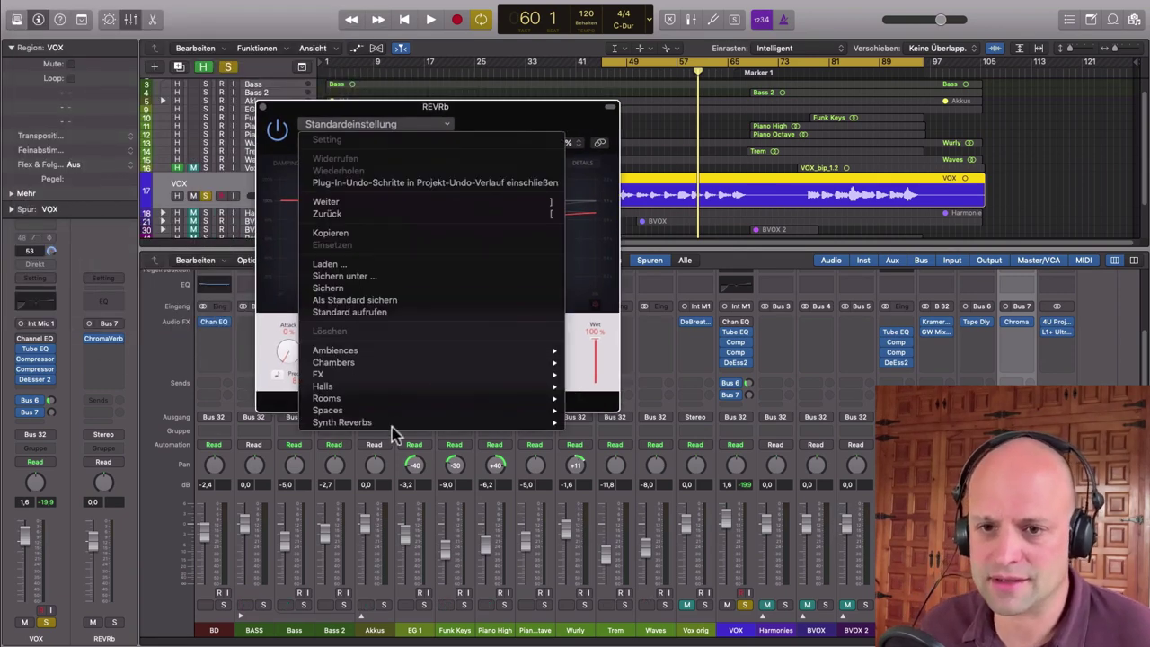
{"action": "mouse_move", "coordinate": [395, 413]}
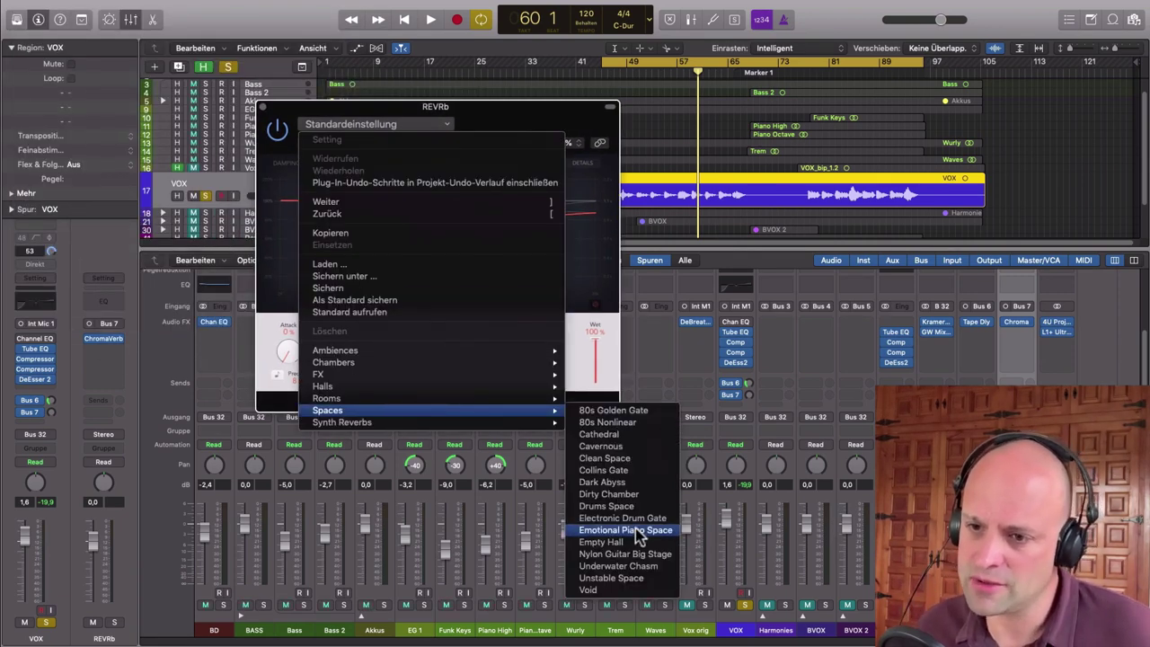
{"action": "left_click", "coordinate": [636, 464]}
{"action": "left_click_drag", "start_coordinate": [543, 129], "coordinate": [373, 215]}
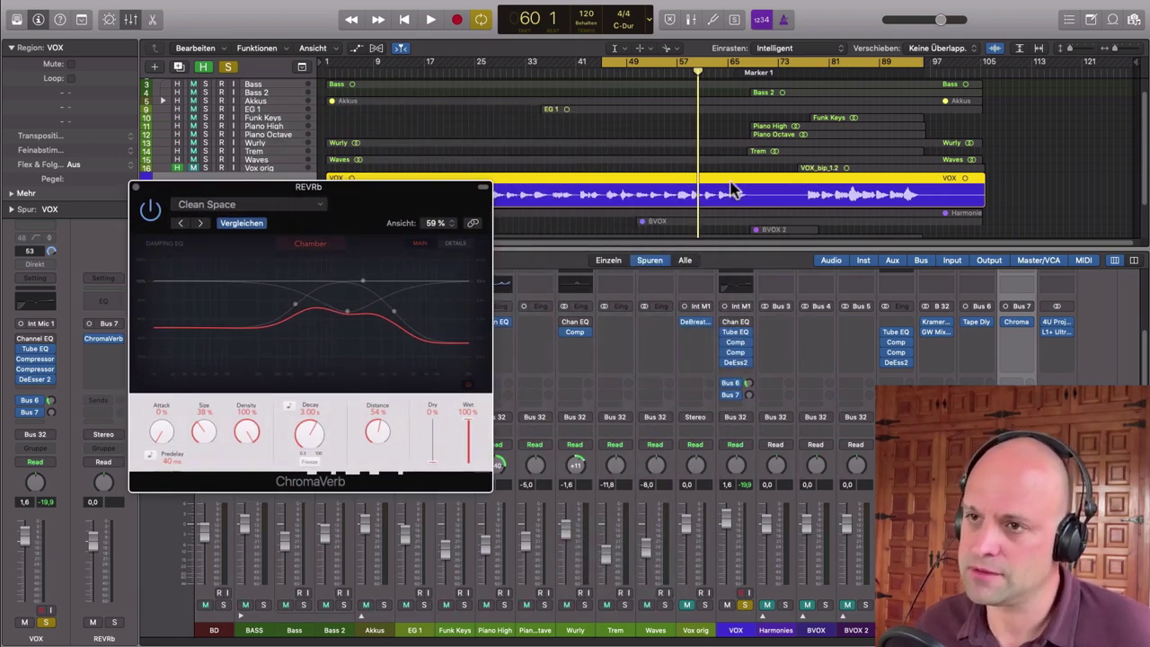
Step: Raise the VOX send level to Bus 7 while listening to the soloed vocal with reverb
{"action": "key", "text": "space"}
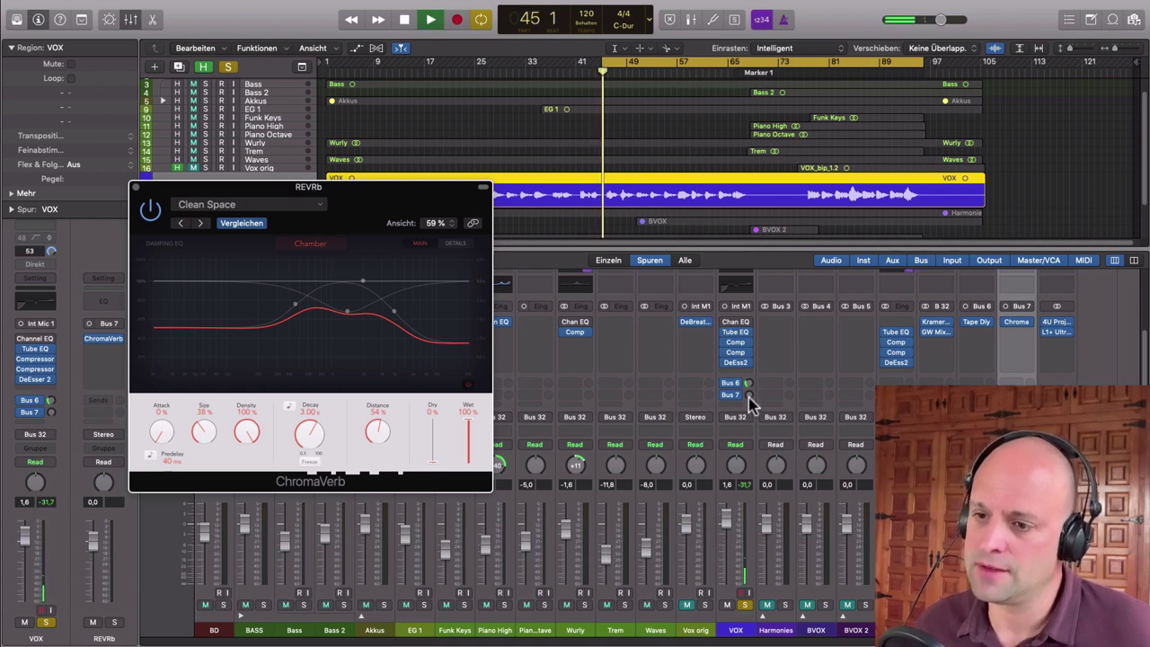
{"action": "left_click_drag", "start_coordinate": [750, 404], "coordinate": [736, 353]}
{"action": "left_click_drag", "start_coordinate": [748, 396], "coordinate": [755, 406]}
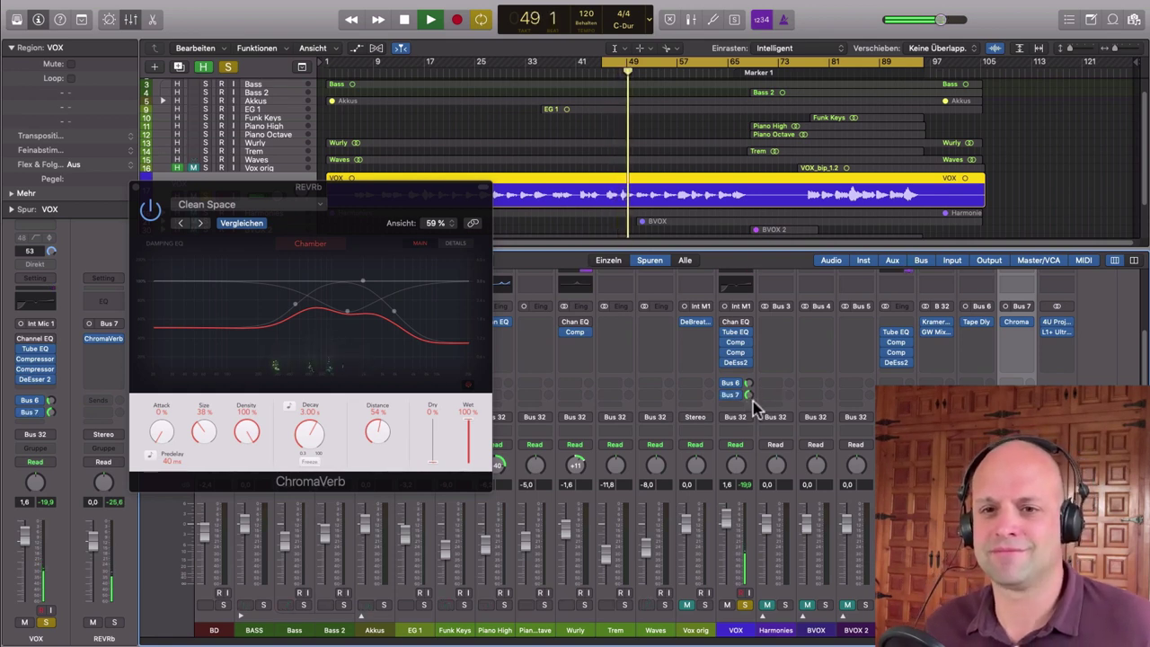
{"action": "key", "text": "space"}
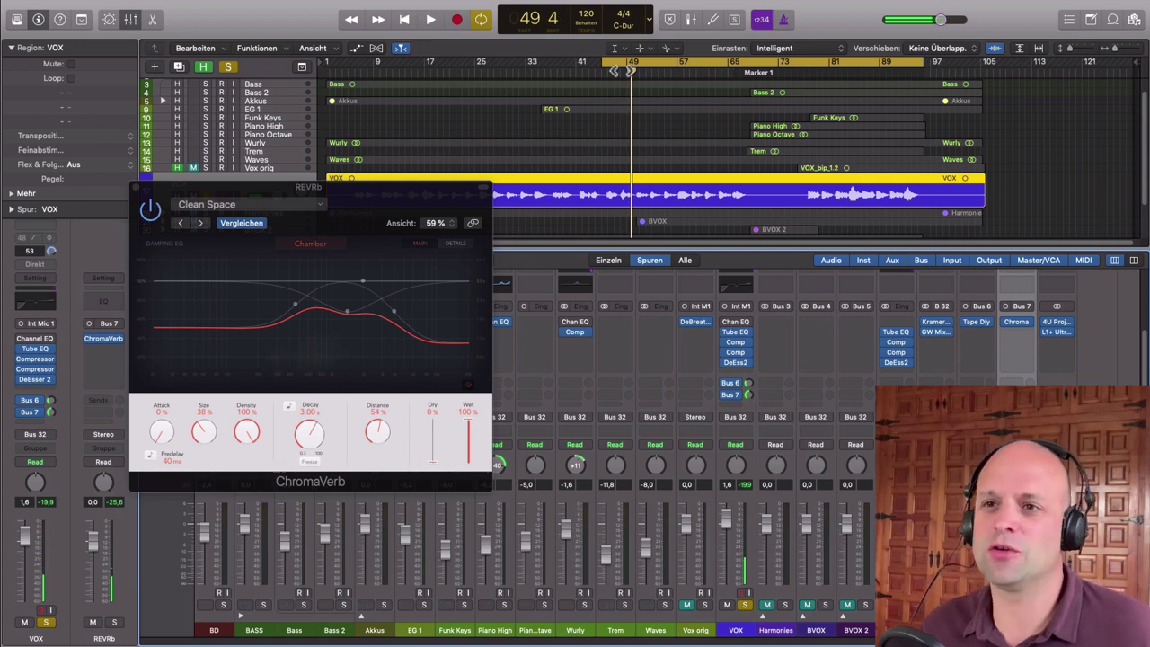
Step: Shorten the cycle range so it starts at bar 77 and take VOX out of solo
{"action": "left_click_drag", "start_coordinate": [614, 70], "coordinate": [806, 260]}
{"action": "left_click", "coordinate": [744, 605]}
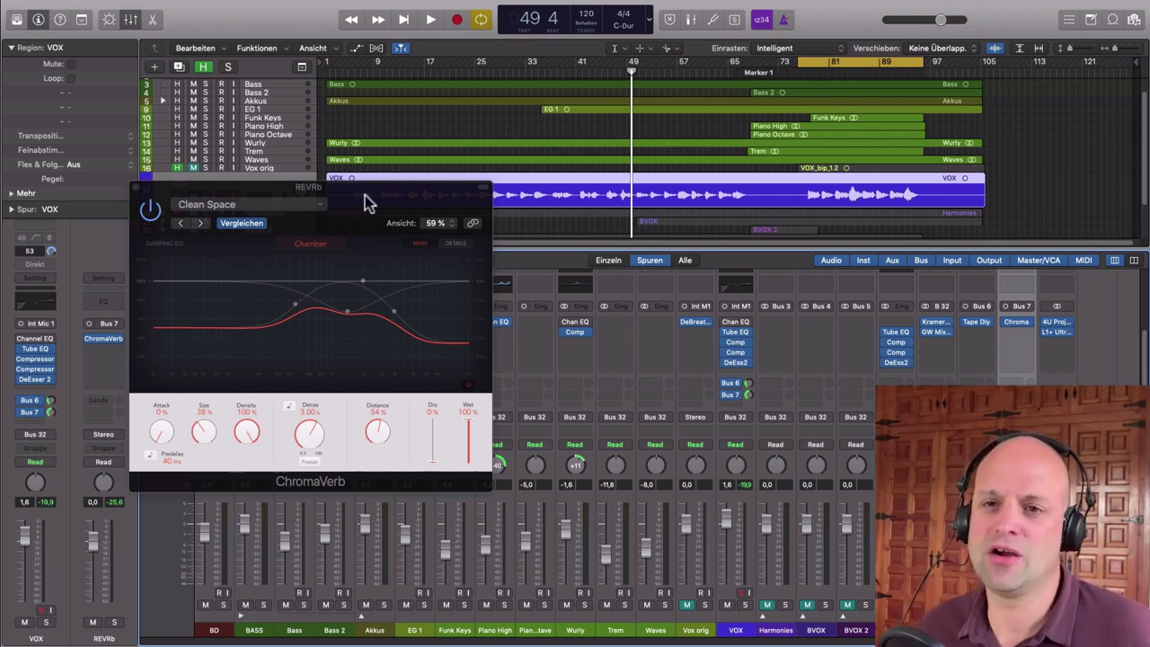
{"action": "left_click_drag", "start_coordinate": [364, 194], "coordinate": [509, 194]}
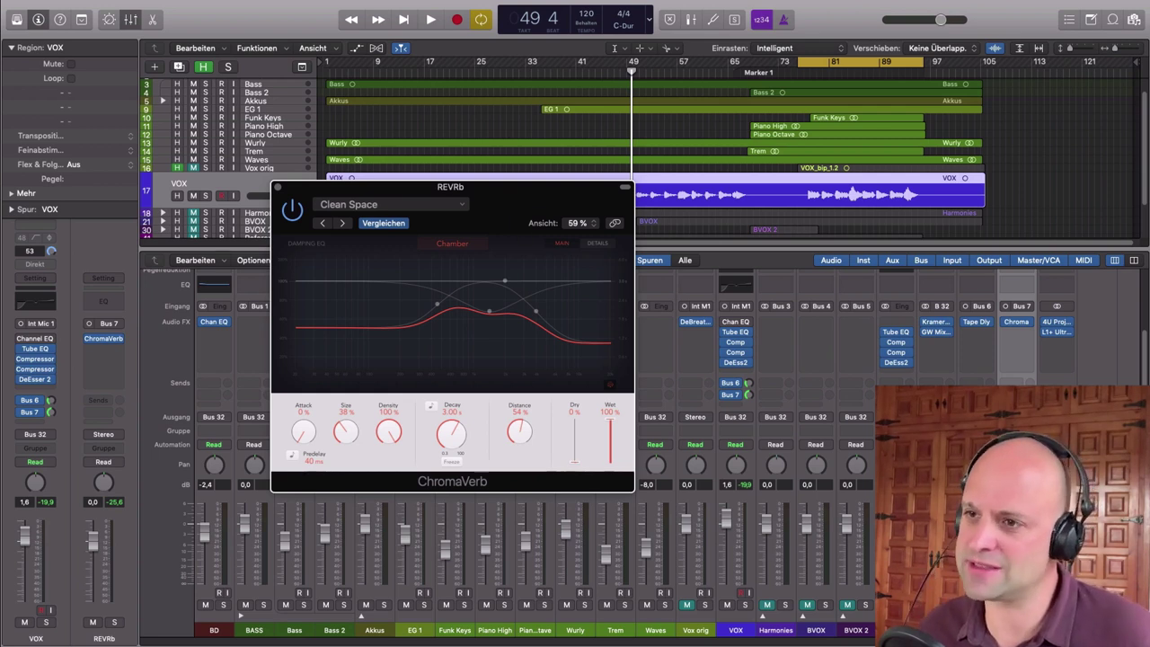
{"action": "left_click", "coordinate": [795, 66]}
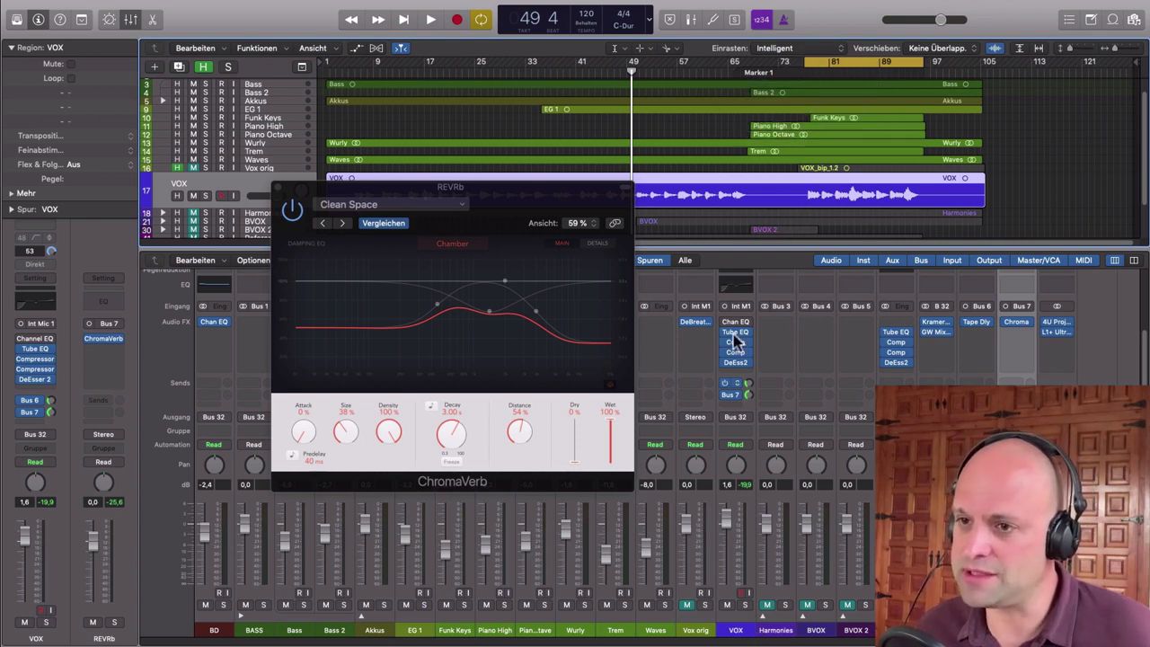
Step: Copy the VOX insert effects to the Harmonies channel and play the mix with the effects on both channels bypassed
{"action": "left_click_drag", "start_coordinate": [740, 342], "coordinate": [781, 364]}
{"action": "key", "text": "space"}
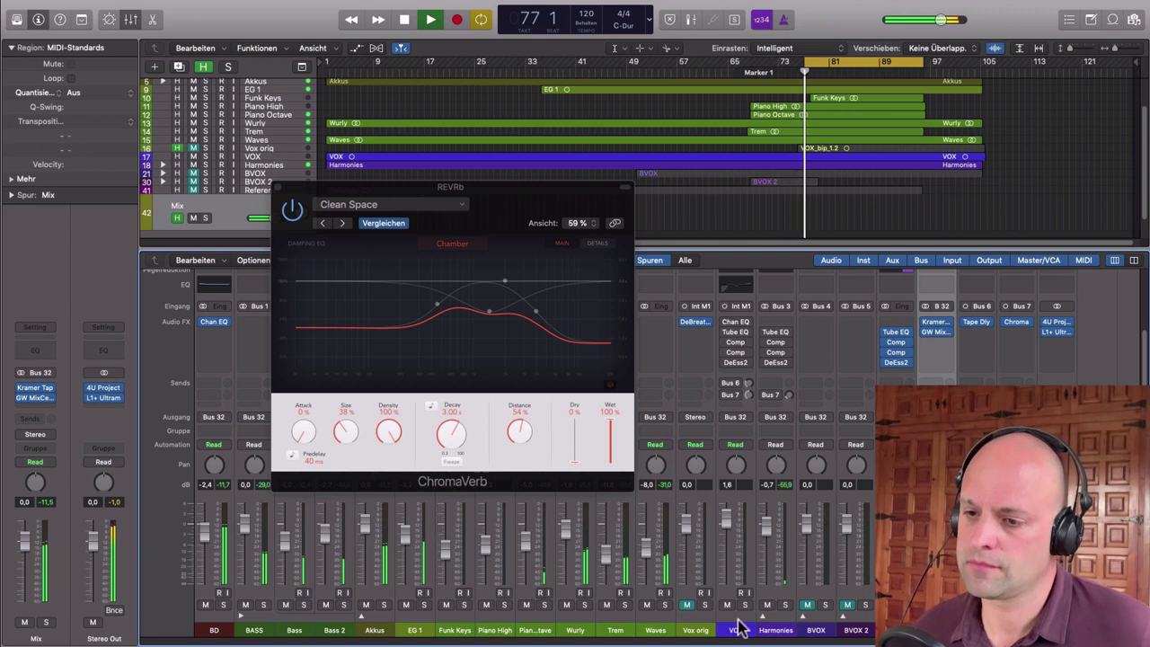
{"action": "left_click", "coordinate": [737, 629]}
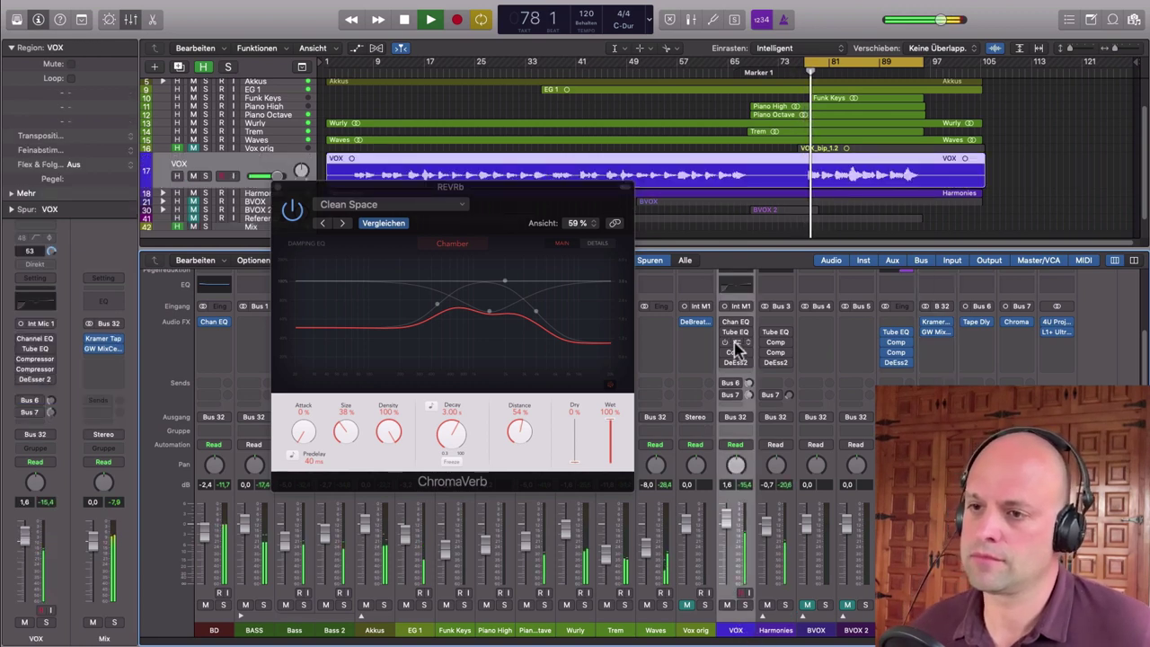
Step: Re-enable the insert effects on VOX and Harmonies and the Bus 6 and Bus 7 sends during playback
{"action": "mouse_move", "coordinate": [732, 334]}
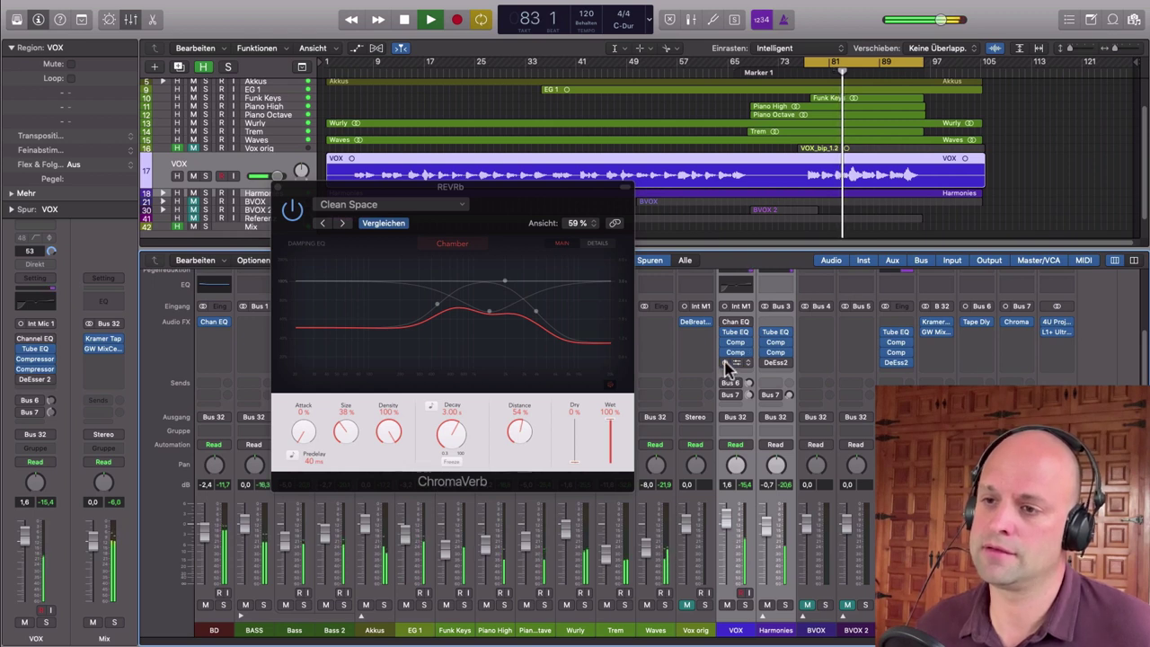
{"action": "left_click", "coordinate": [730, 383]}
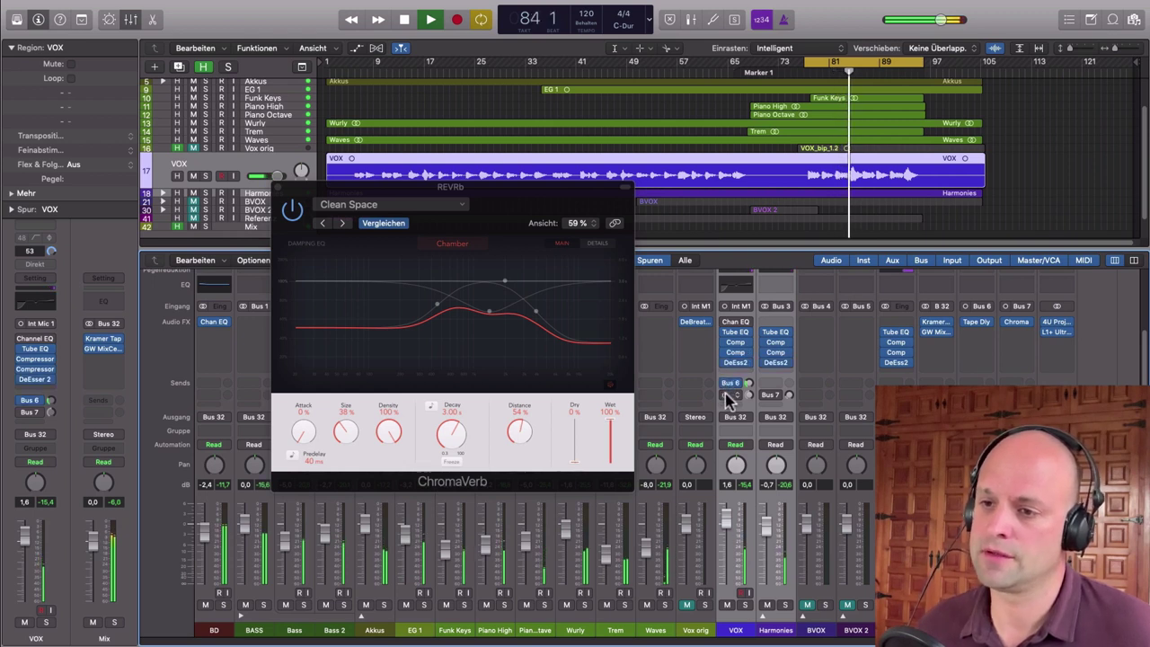
{"action": "left_click", "coordinate": [730, 395]}
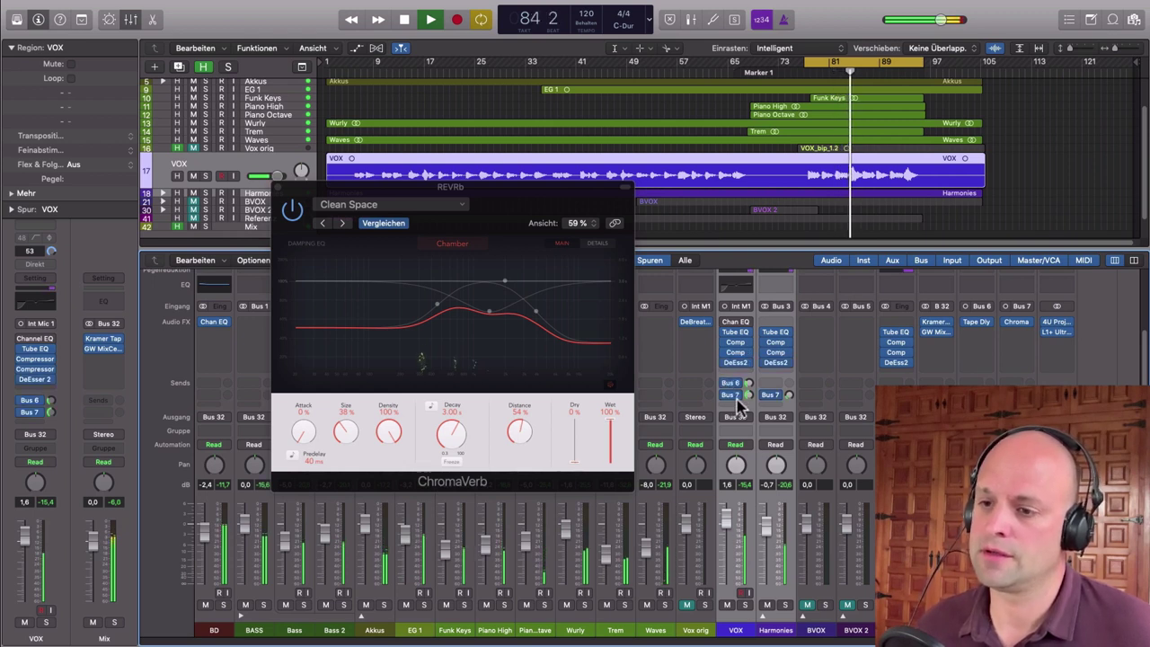
Step: Adjust only the VOX send levels to Bus 6 and Bus 7 in the mix, with Bus 7 at -16,4 dB
{"action": "left_click", "coordinate": [739, 635]}
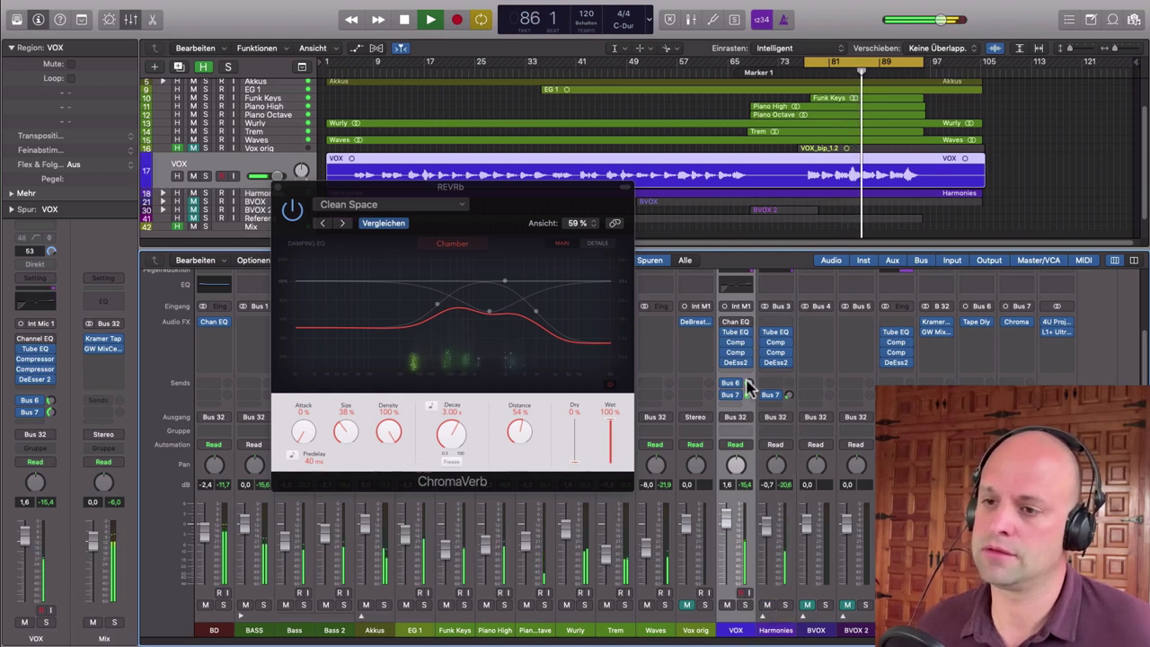
{"action": "left_click_drag", "start_coordinate": [748, 384], "coordinate": [751, 393]}
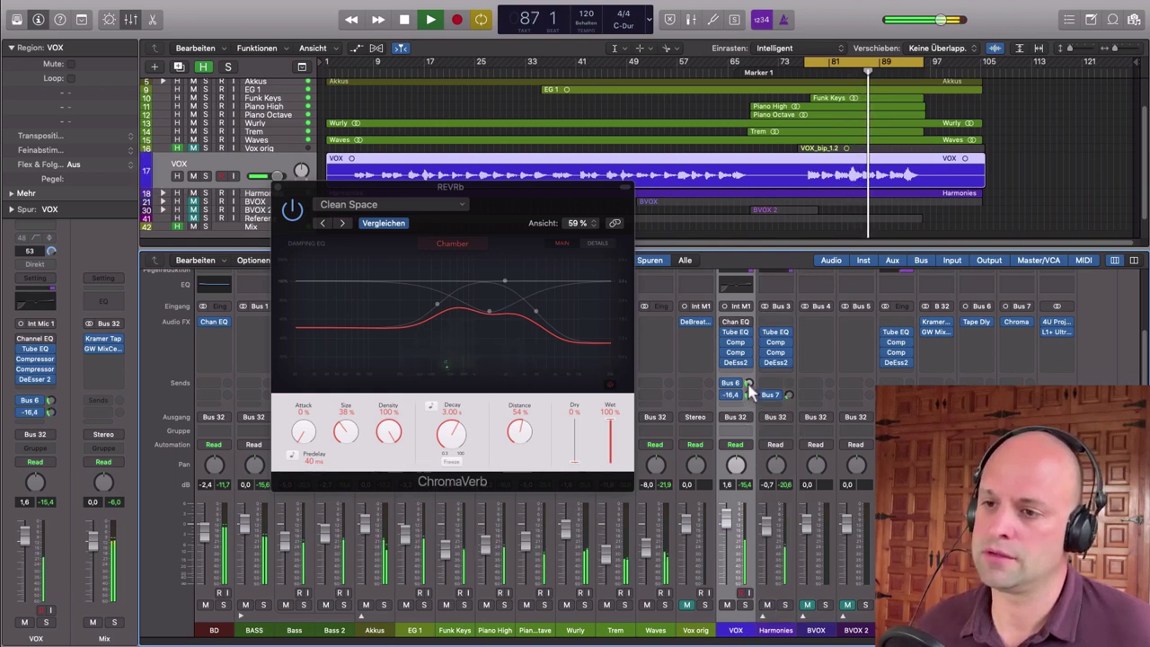
Step: Set the second VOX compressor's make-up gain to 3.6 dB, close the Compressor and ChromaVerb windows, and stop playback
{"action": "left_click", "coordinate": [736, 352]}
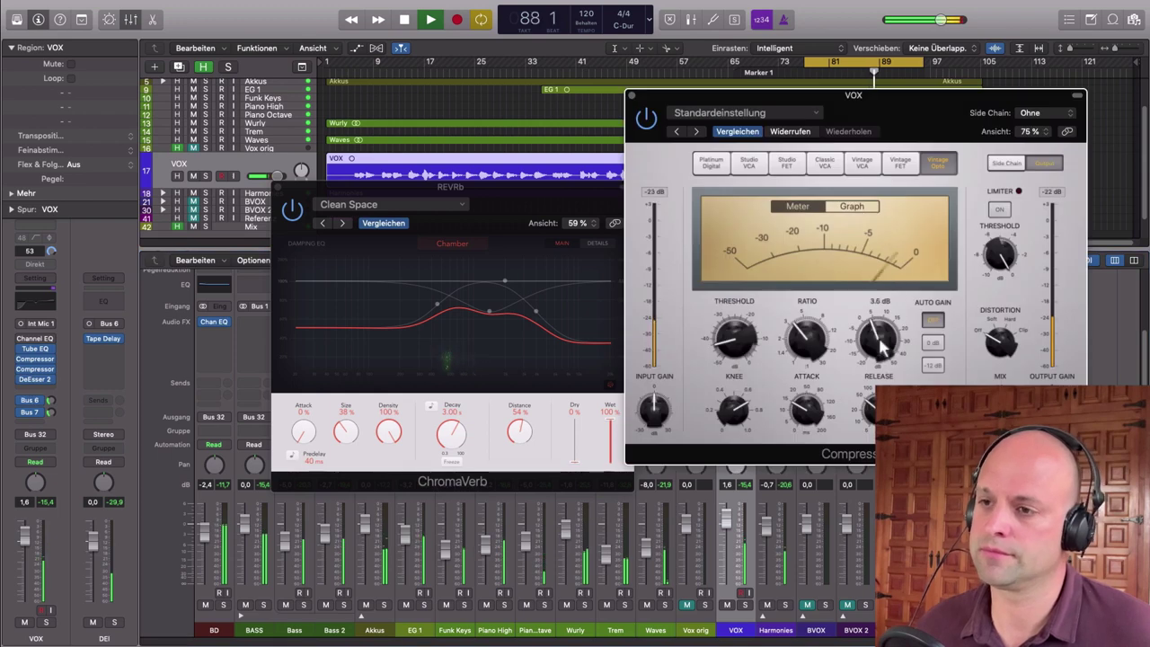
{"action": "left_click_drag", "start_coordinate": [905, 96], "coordinate": [1030, 173]}
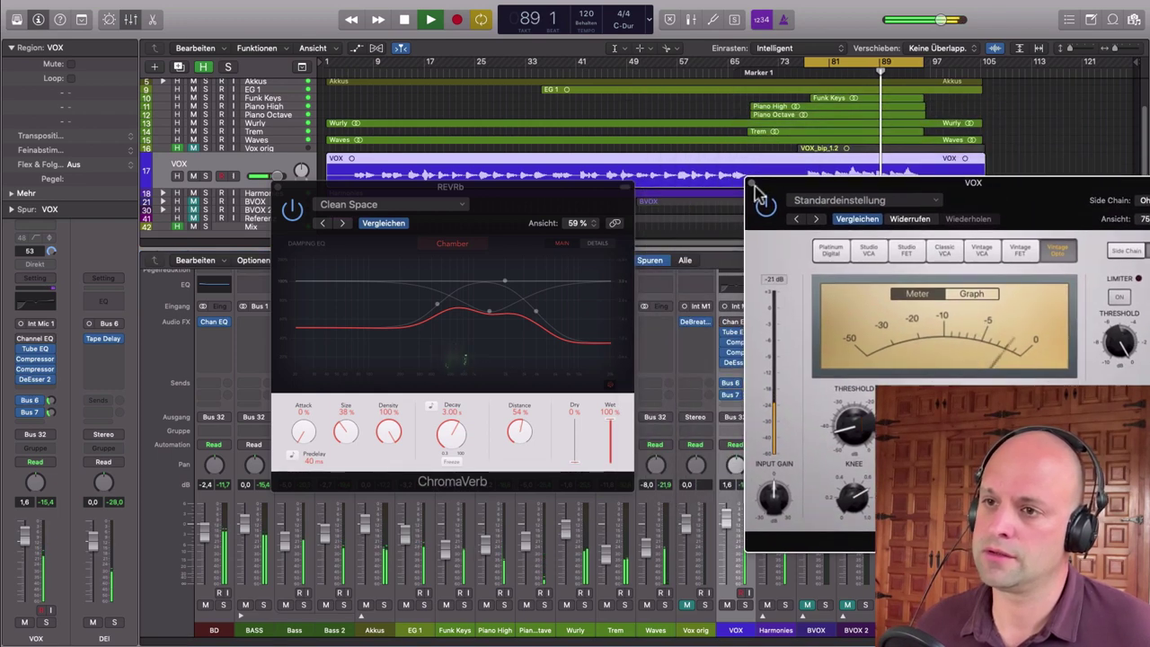
{"action": "left_click", "coordinate": [756, 172]}
{"action": "left_click", "coordinate": [282, 188]}
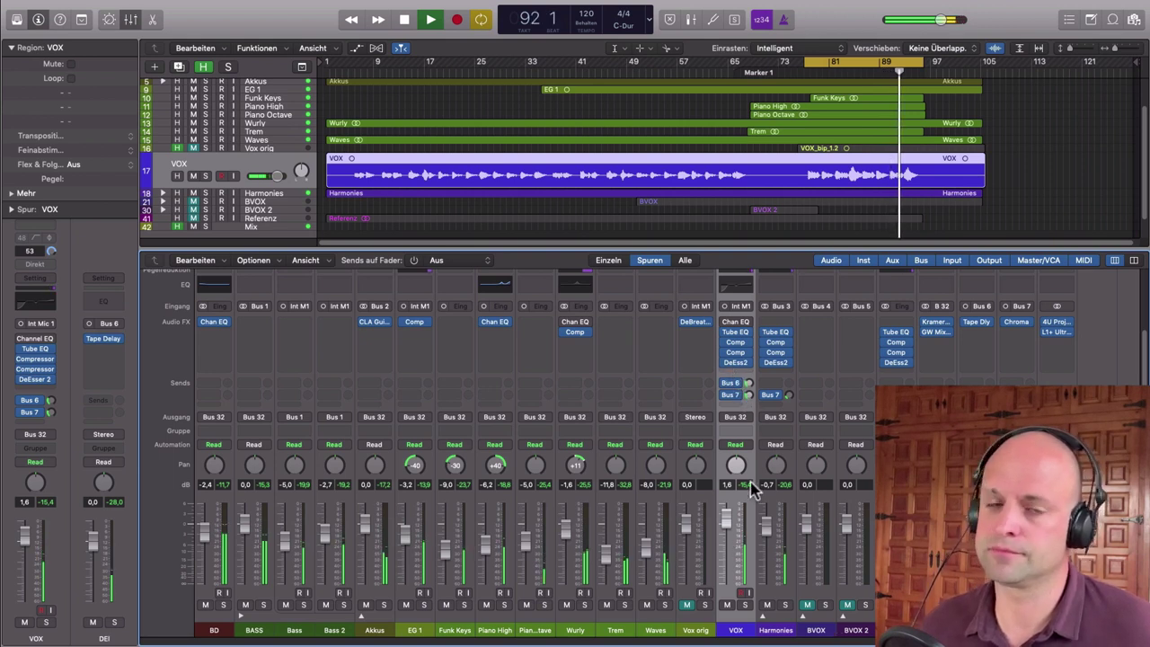
{"action": "key", "text": "space"}
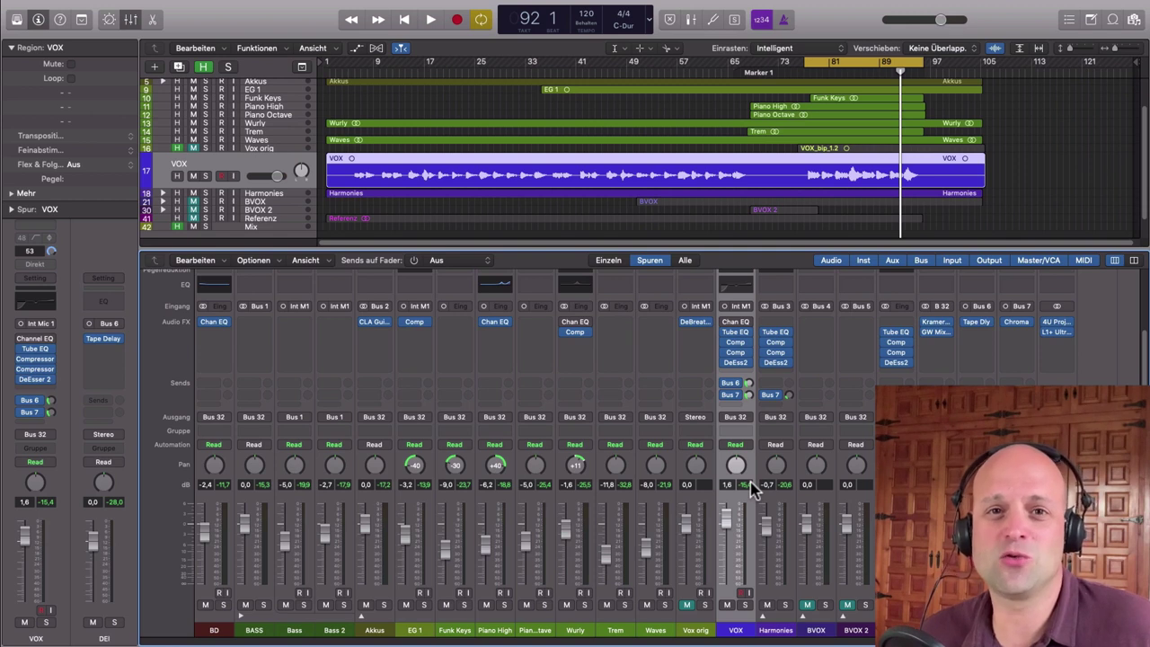